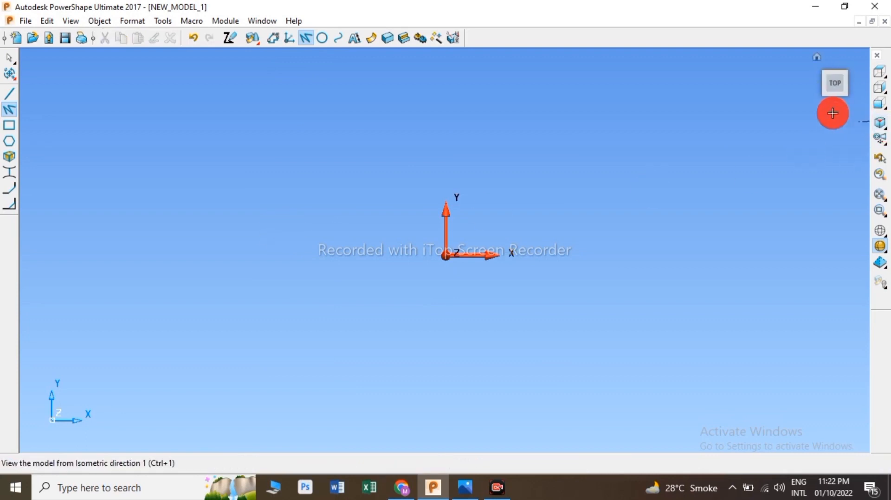
# Step: Switch to the top view and draw a continuous line: a 36 mm horizontal segment, then a 50 mm vertical segment downward
pyautogui.moveTo(857, 83)
pyautogui.click(832, 88)
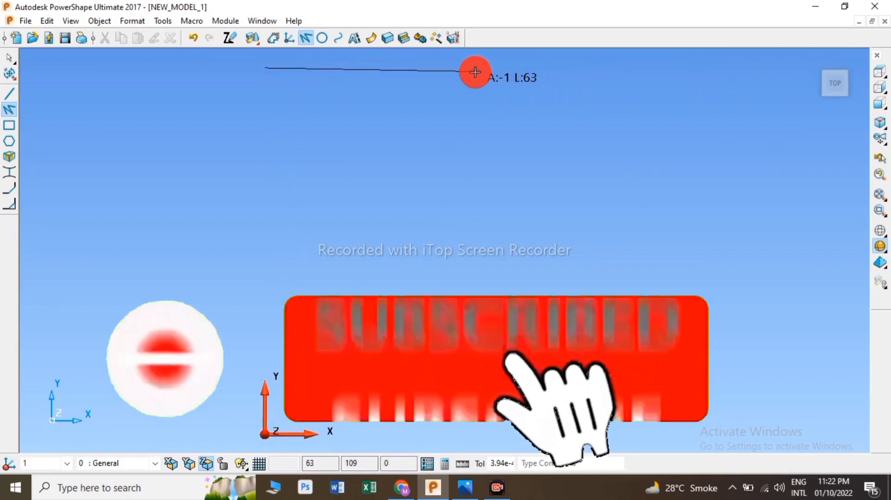
pyautogui.write('36')
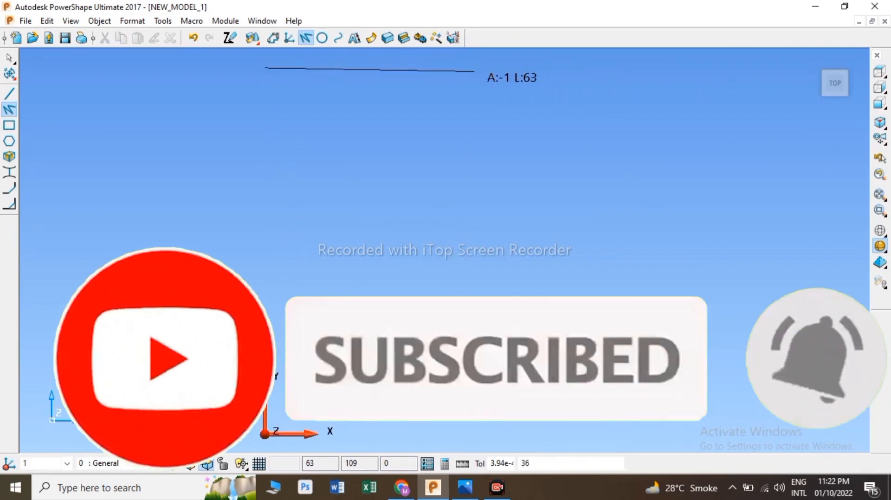
pyautogui.press('Return')
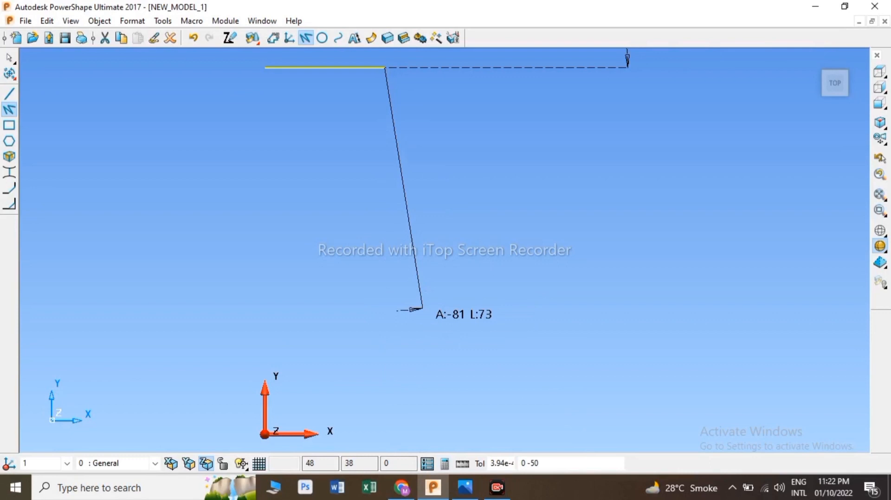
pyautogui.press('Return')
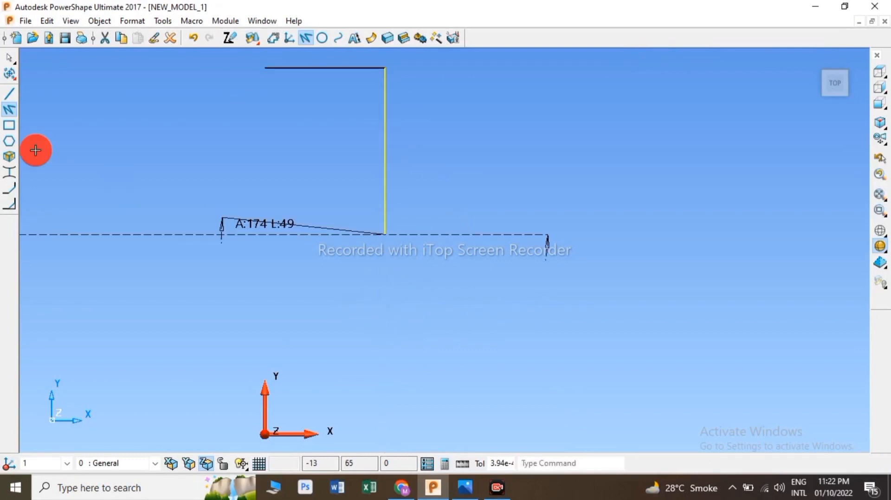
pyautogui.click(10, 75)
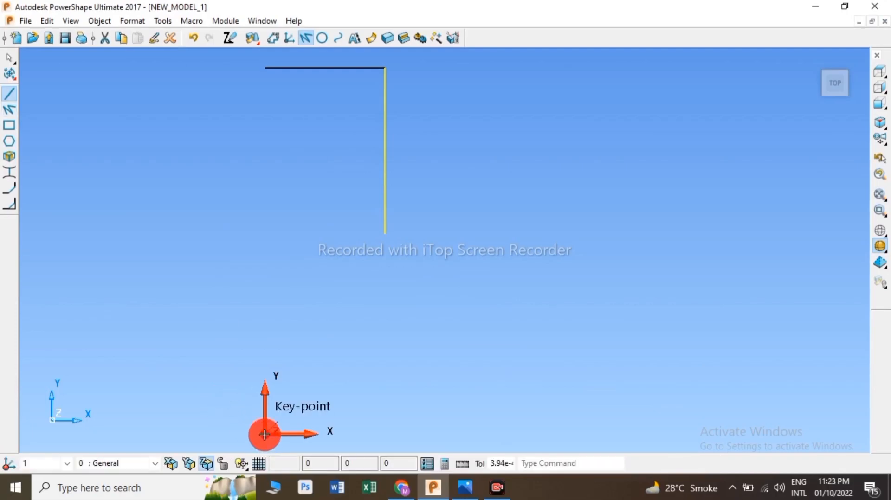
# Step: Draw a 34 mm line along the X axis from the origin and an inclined line about 61 mm long from its end, checking the reference drawing
pyautogui.click(265, 435)
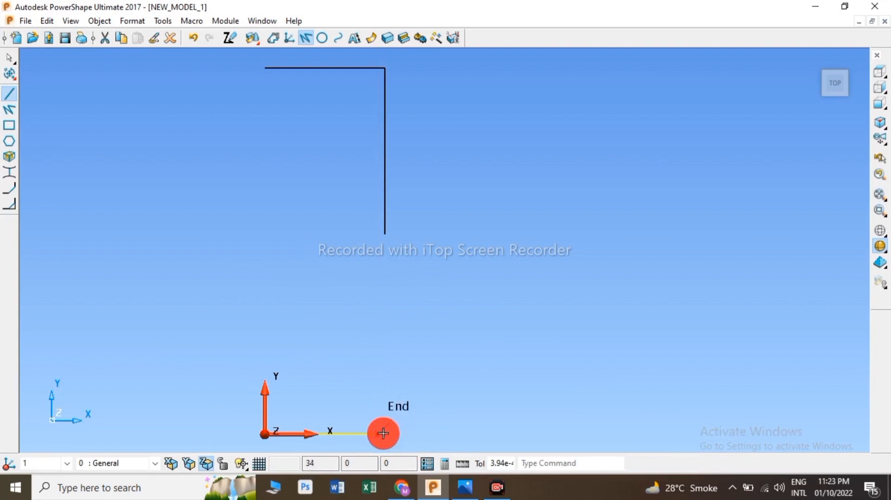
pyautogui.click(381, 434)
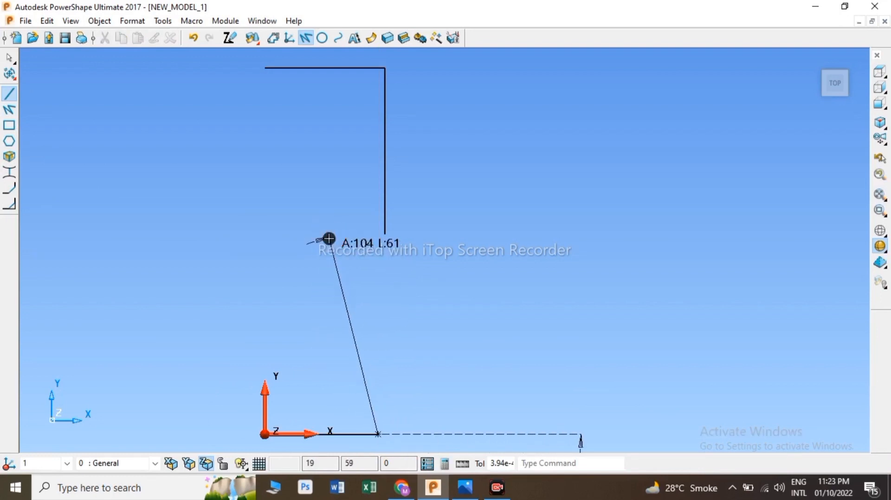
pyautogui.hotkey('alt', 'Tab')
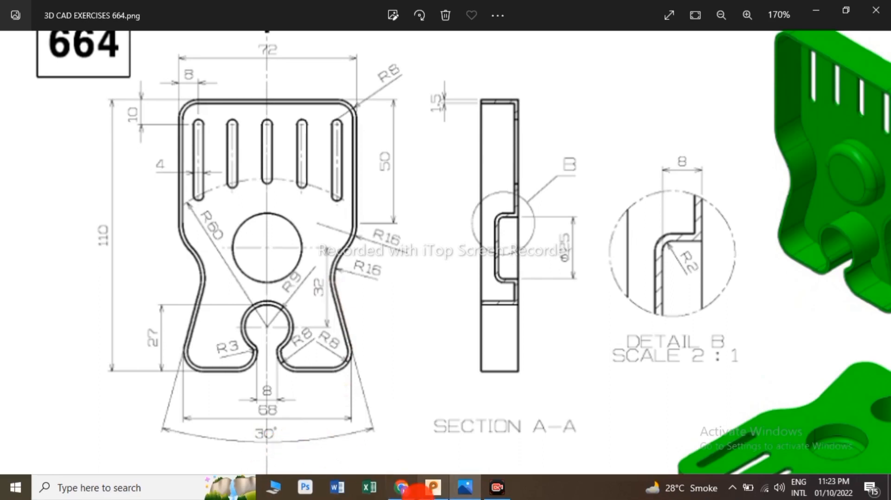
pyautogui.click(432, 487)
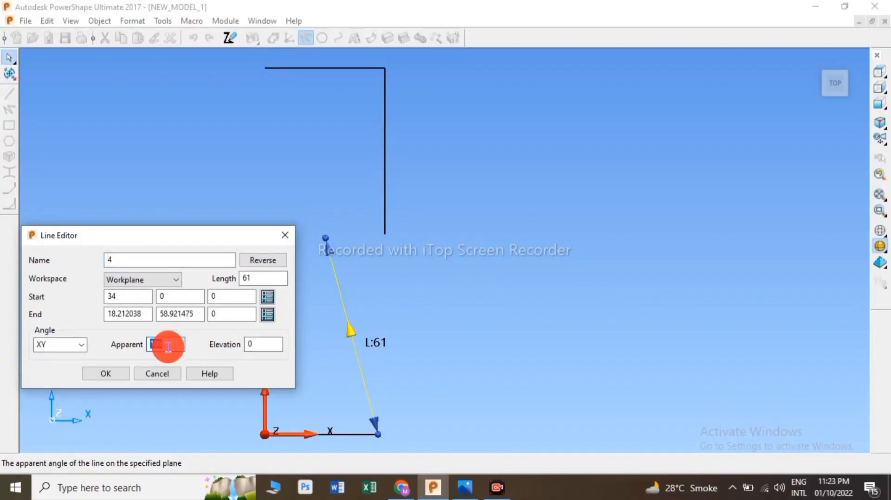
pyautogui.hotkey('alt', 'Tab')
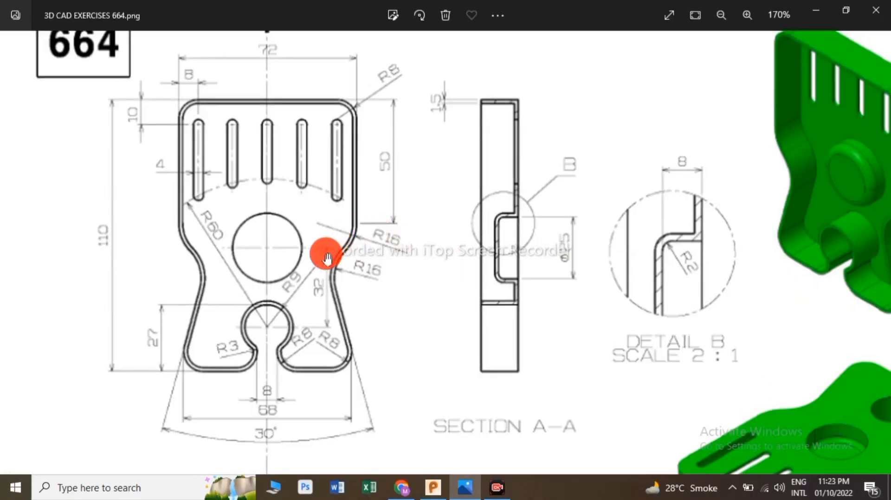
pyautogui.hotkey('alt', 'Tab')
# Step: Create a tangent arc joining the lower end of the vertical line to the inclined line
pyautogui.click(322, 38)
pyautogui.click(10, 110)
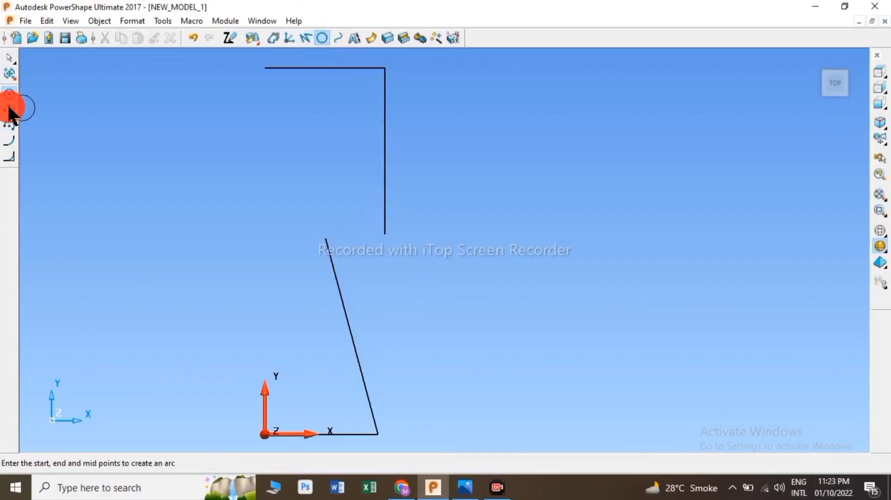
pyautogui.click(387, 236)
pyautogui.click(342, 293)
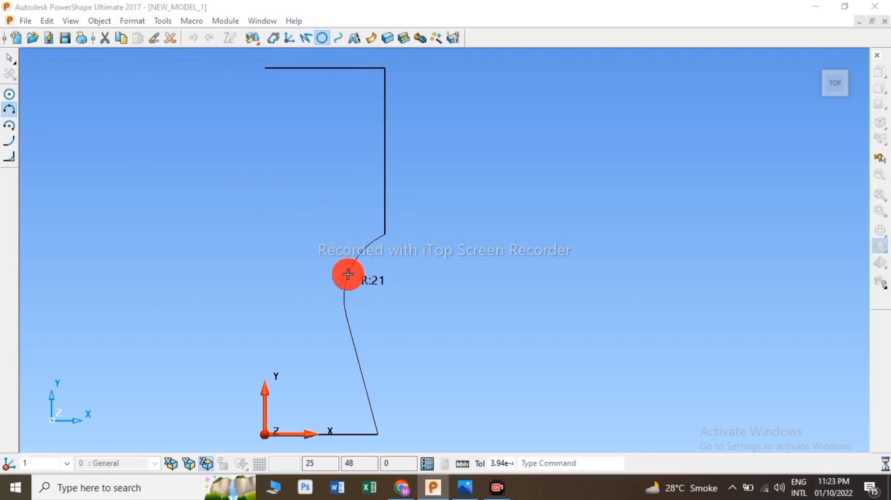
pyautogui.click(347, 273)
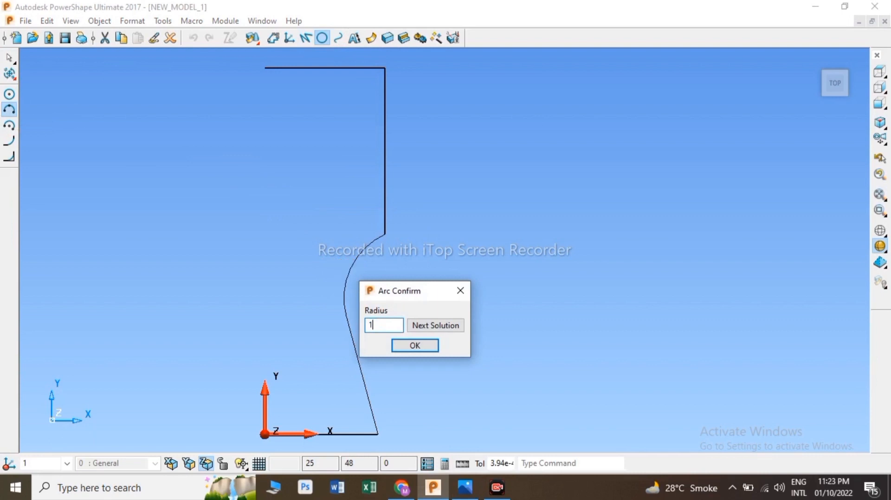
pyautogui.press('Return')
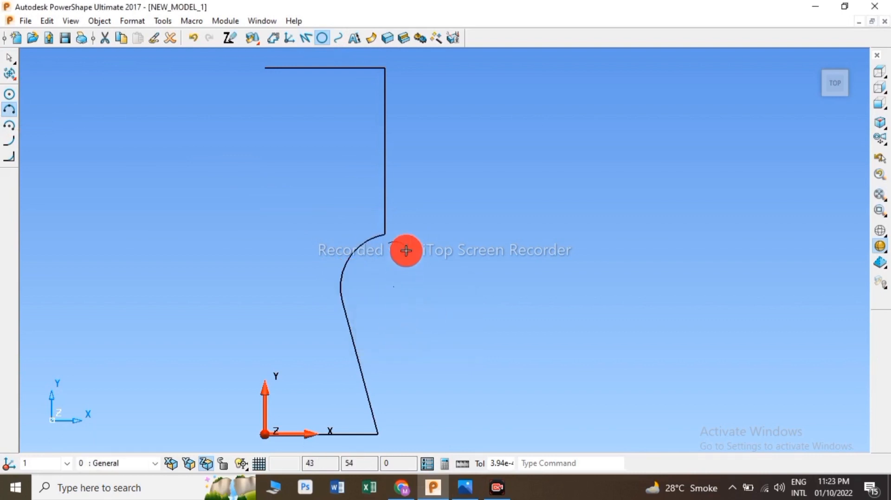
# Step: Add a second tangent arc of radius 16 between the vertical line and the first arc
pyautogui.click(389, 202)
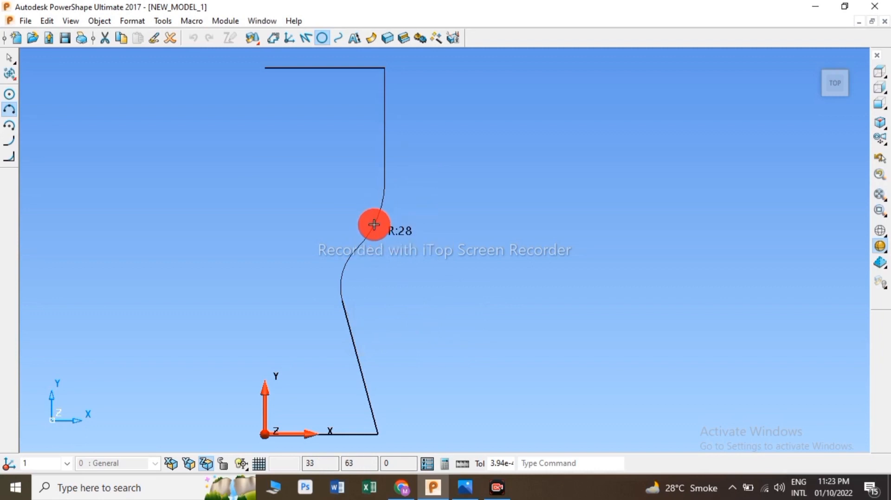
pyautogui.click(375, 226)
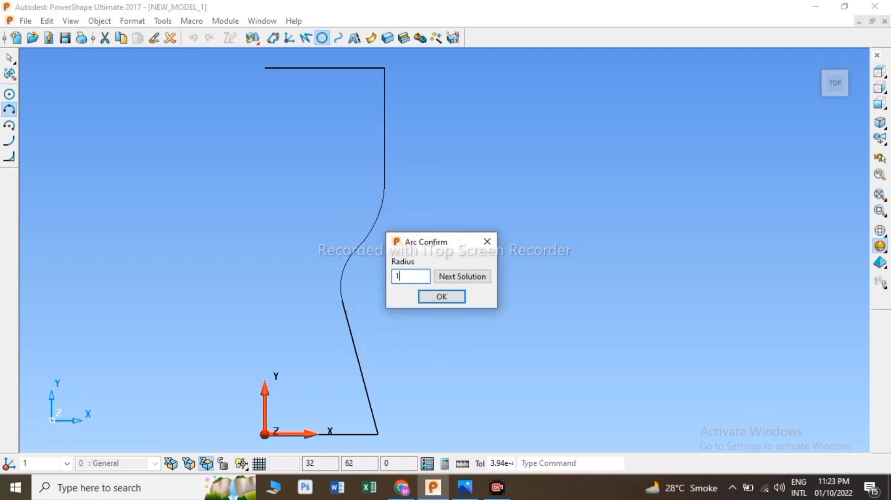
pyautogui.write('16')
pyautogui.press('Return')
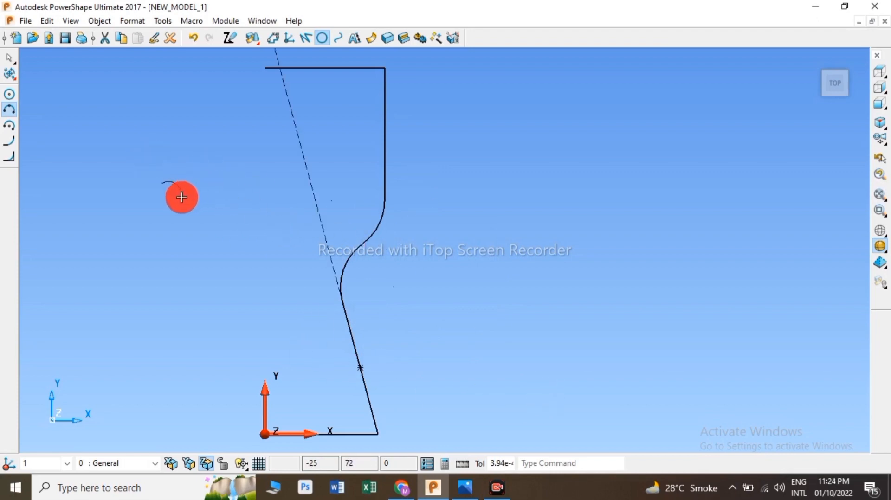
pyautogui.rightClick(154, 116)
pyautogui.press('Escape')
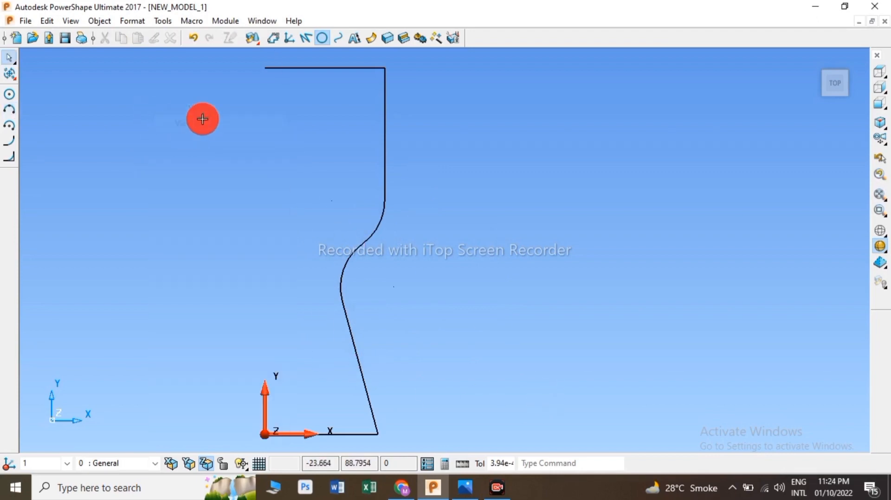
# Step: Draw a vertical centre line about 79 mm long upward from the origin
pyautogui.click(307, 40)
pyautogui.scroll(-2, 264, 205)
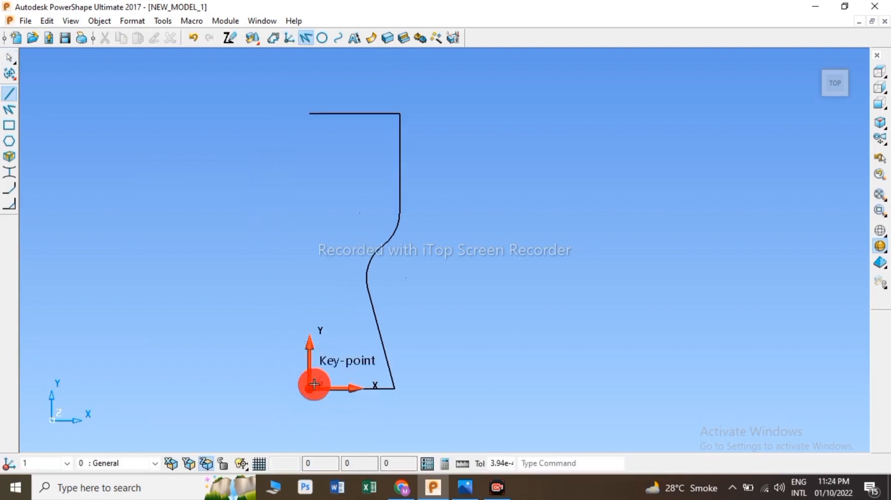
pyautogui.click(309, 389)
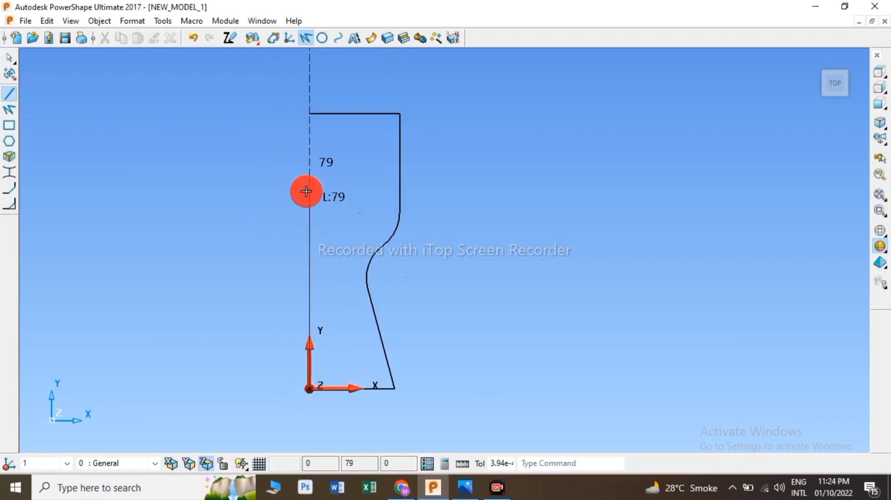
pyautogui.click(306, 191)
pyautogui.rightClick(134, 123)
pyautogui.click(169, 134)
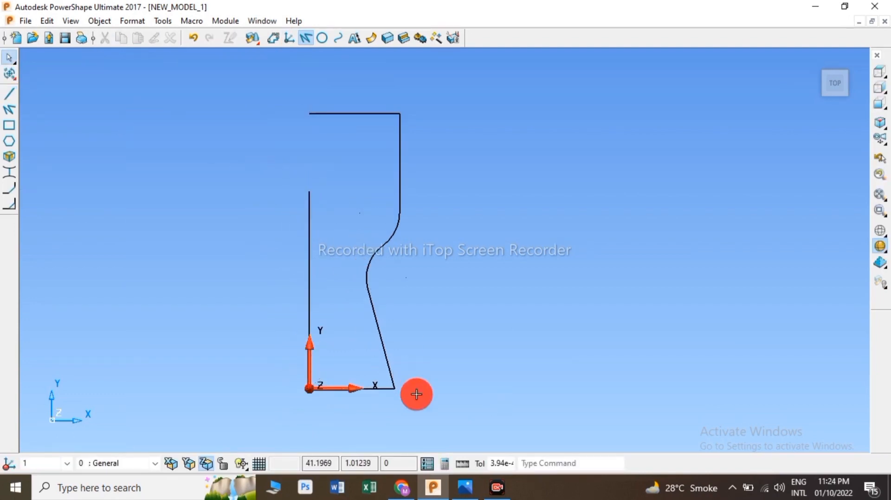
pyautogui.click(465, 488)
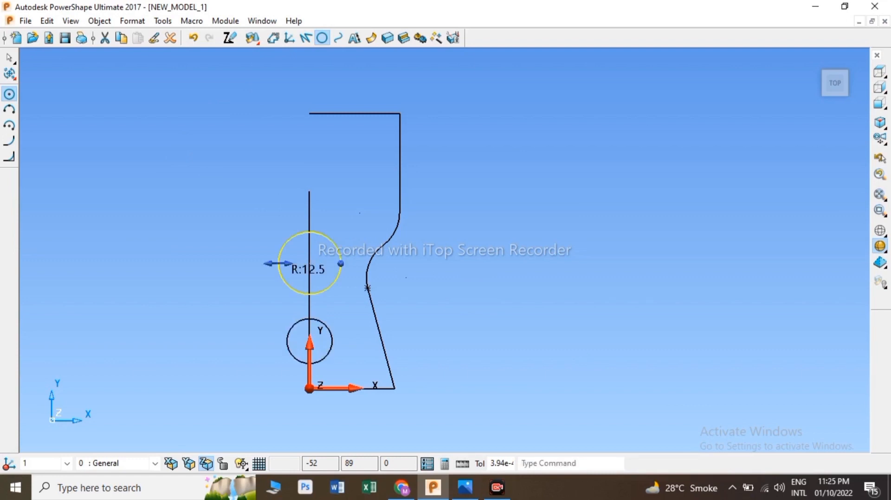
pyautogui.rightClick(195, 101)
pyautogui.click(241, 110)
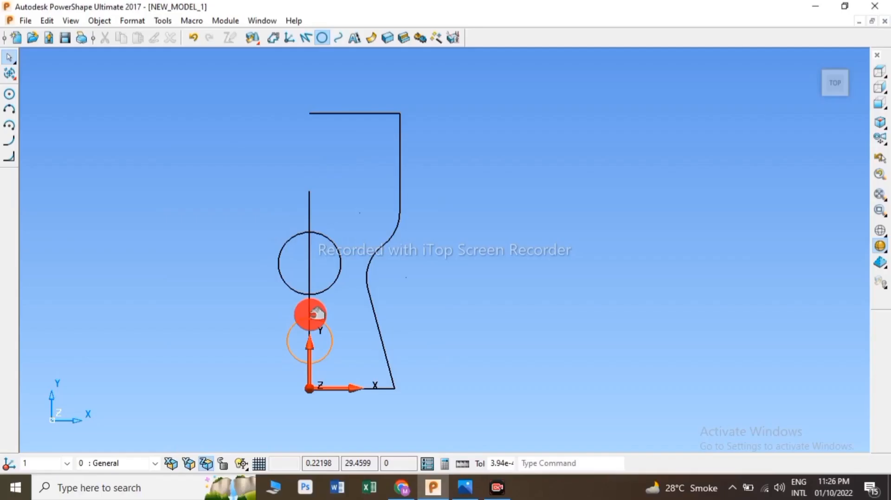
# Step: Offset the vertical centre line 4 mm to the right
pyautogui.click(309, 318)
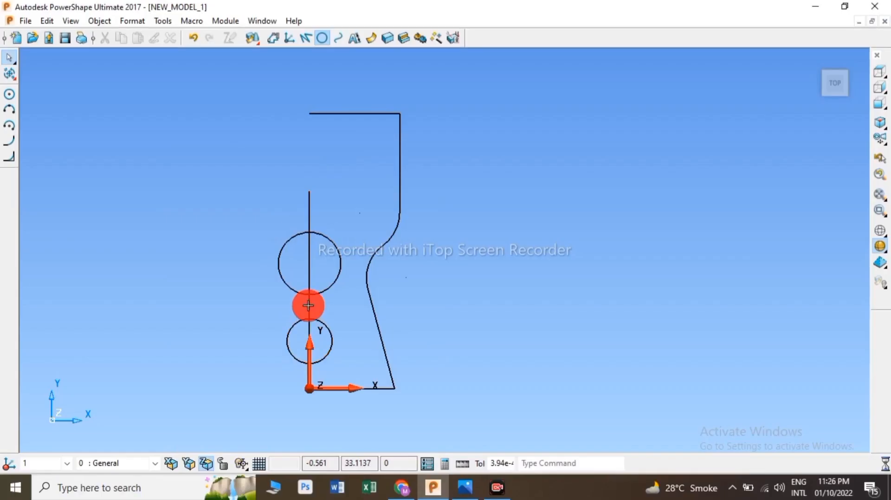
pyautogui.click(9, 74)
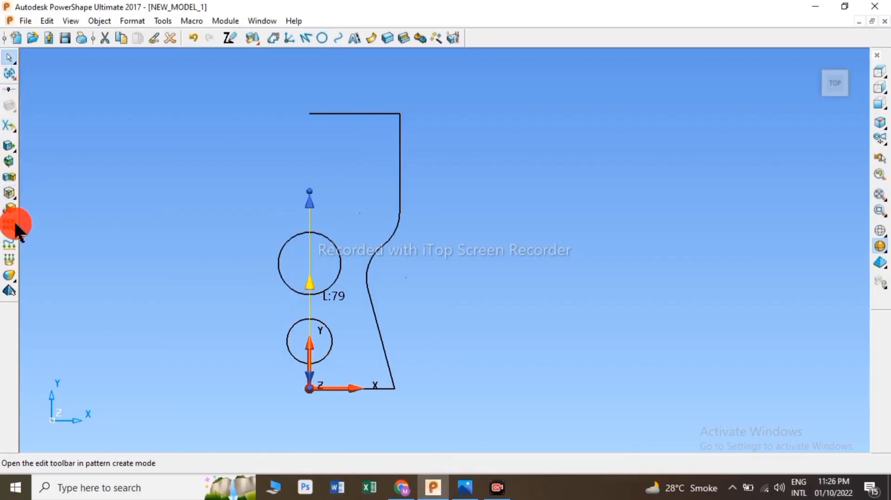
pyautogui.click(9, 194)
pyautogui.click(275, 293)
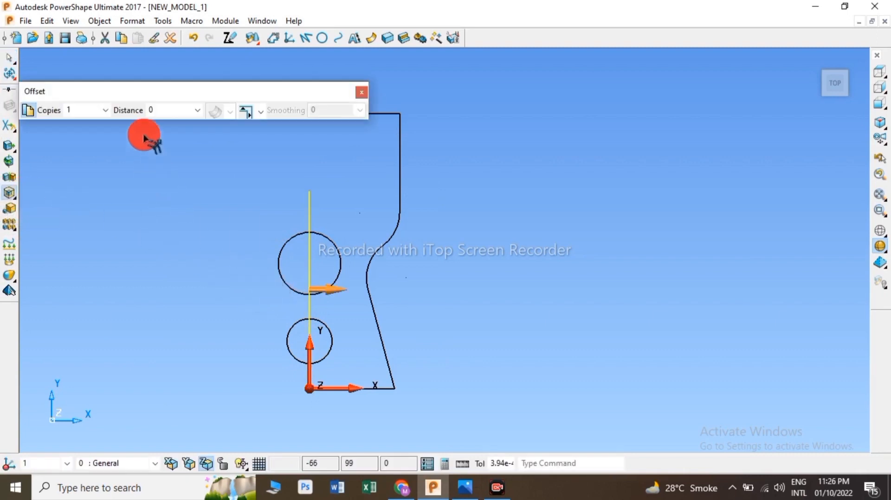
pyautogui.click(164, 112)
pyautogui.write('4')
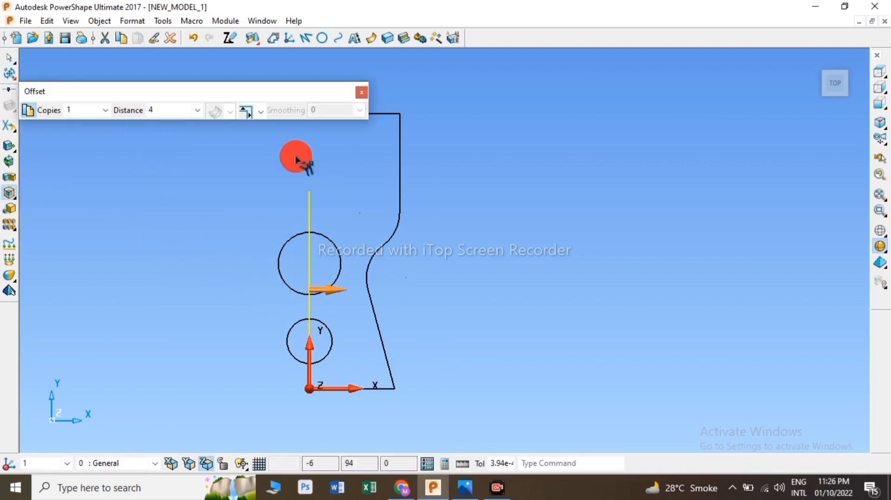
pyautogui.press('Return')
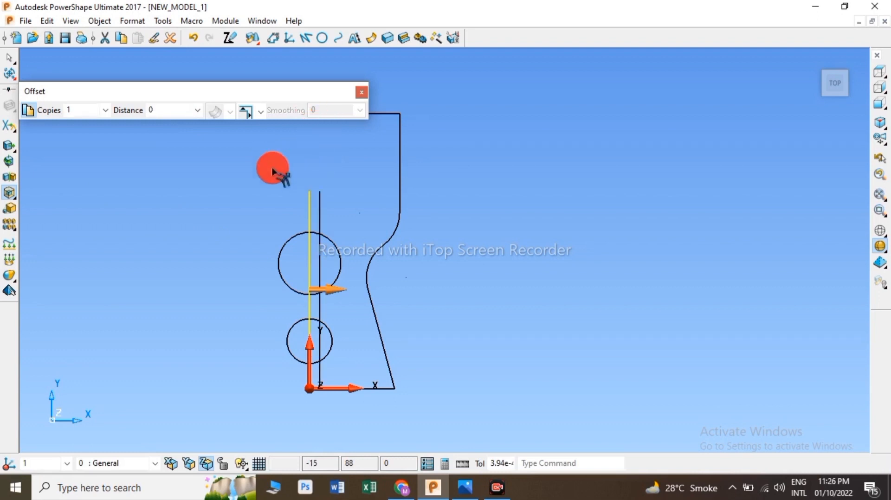
pyautogui.click(360, 91)
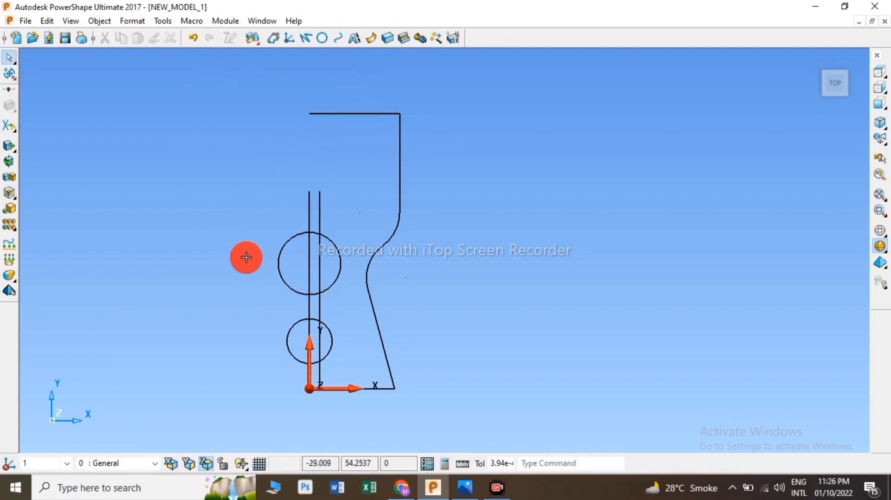
# Step: Fillet the corner between the bottom line and the inclined line with radius 8
pyautogui.click(309, 216)
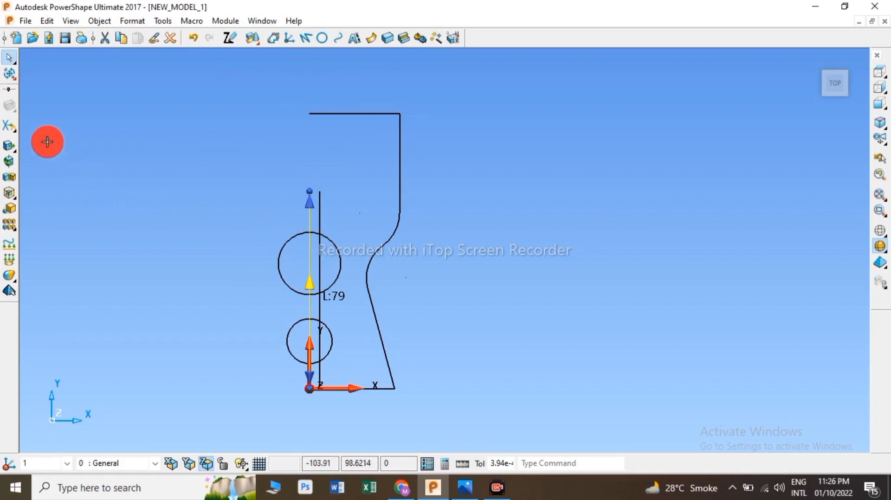
pyautogui.click(211, 115)
pyautogui.scroll(5, 351, 391)
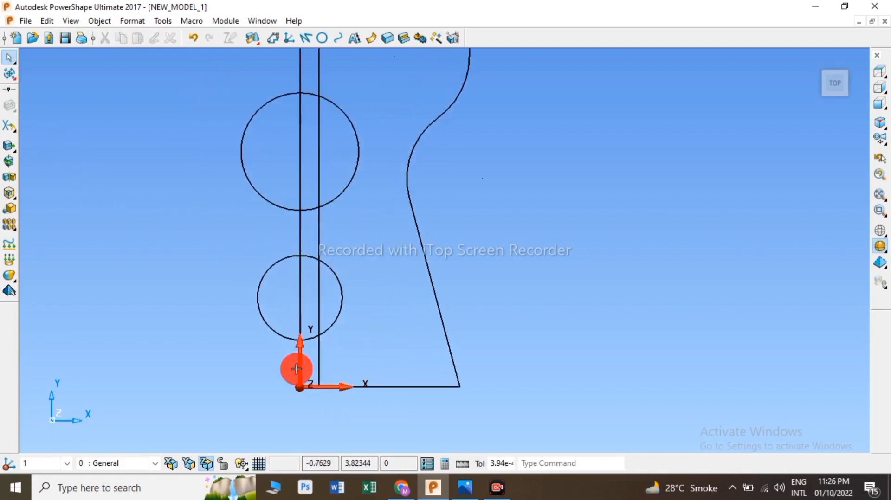
pyautogui.scroll(1, 312, 378)
pyautogui.press('r')
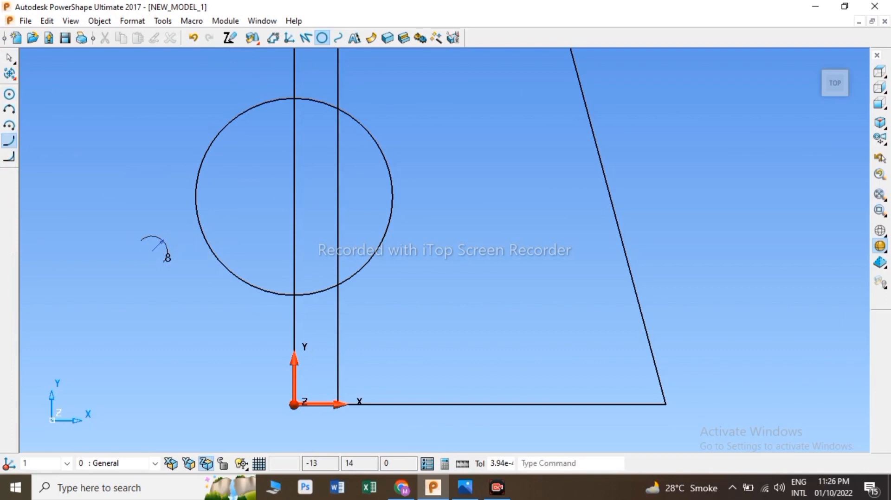
pyautogui.click(637, 404)
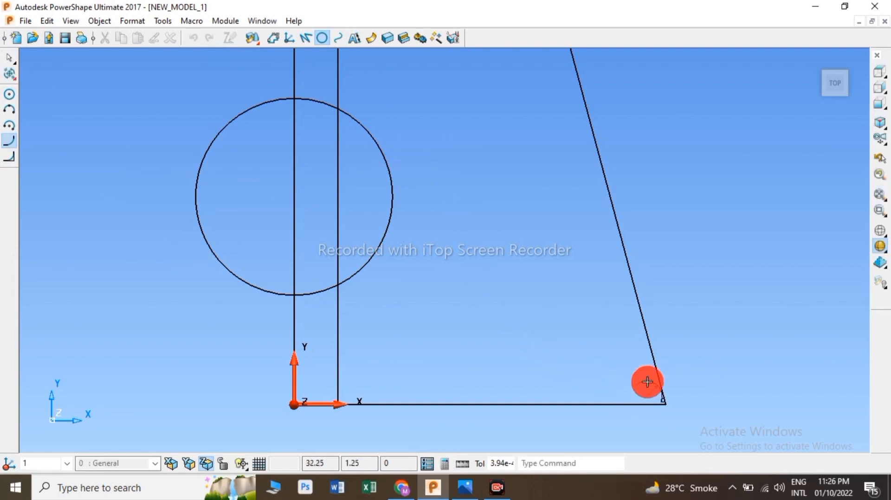
pyautogui.click(654, 369)
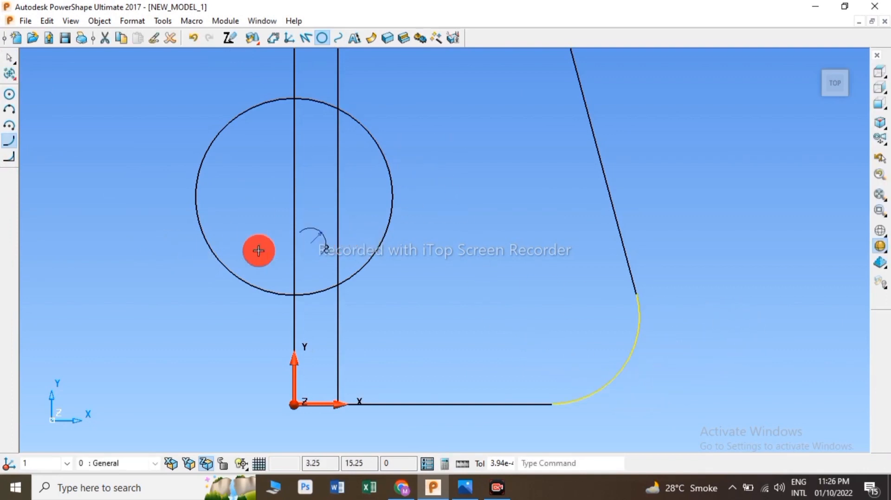
pyautogui.scroll(-1, 253, 249)
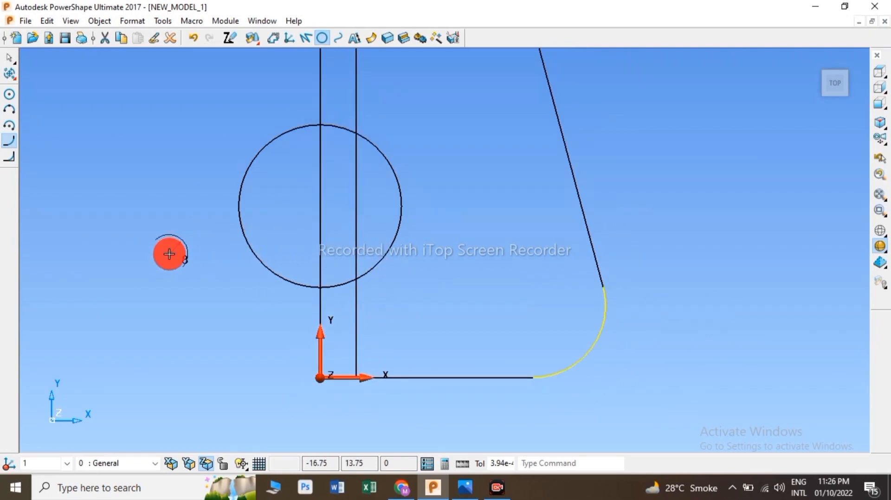
# Step: Compare with the drawing and fillet the circle to the offset vertical line with radius 8
pyautogui.hotkey('alt', 'Tab')
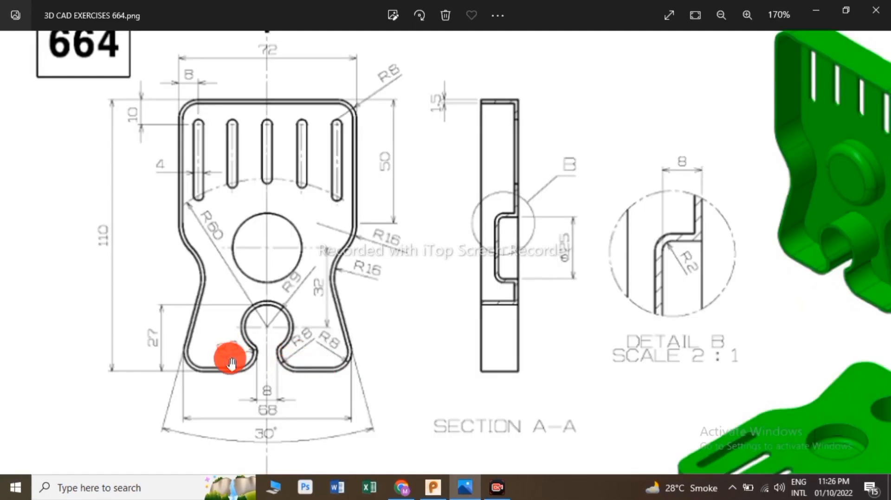
pyautogui.hotkey('alt', 'Tab')
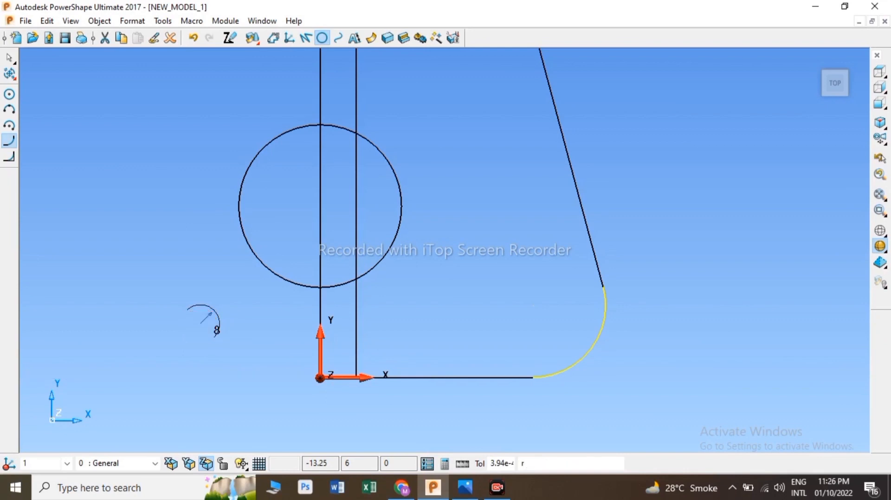
pyautogui.click(201, 324)
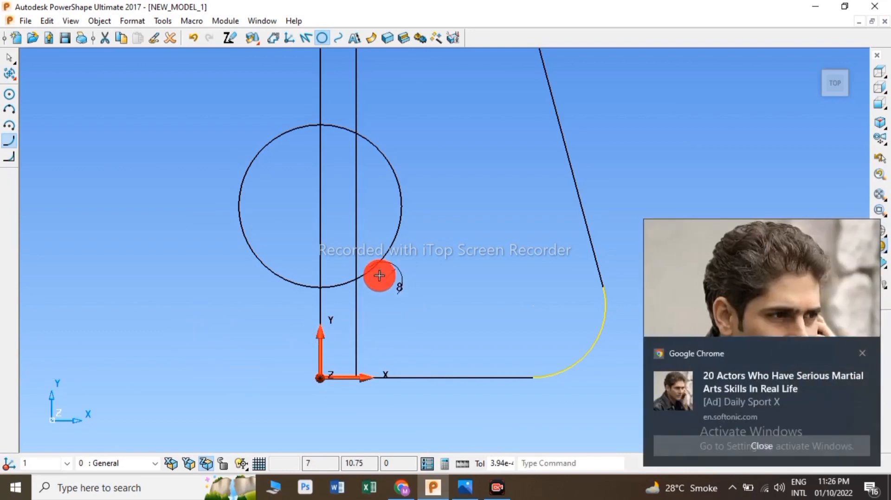
pyautogui.click(362, 279)
pyautogui.click(355, 317)
pyautogui.click(409, 324)
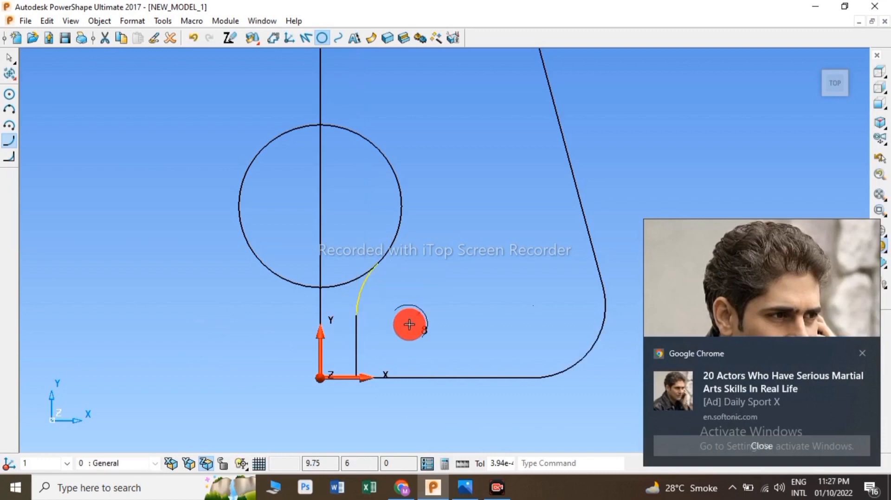
# Step: Fillet the offset vertical line to the bottom line with radius 8
pyautogui.write('r')
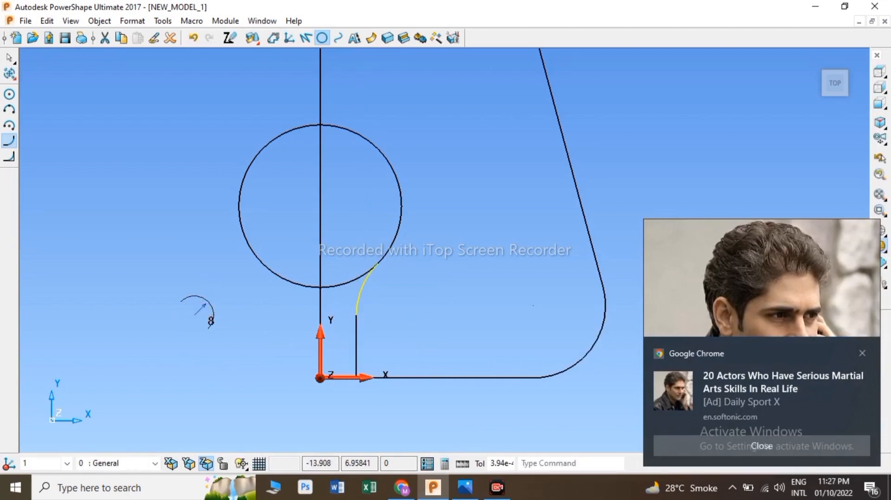
pyautogui.click(358, 344)
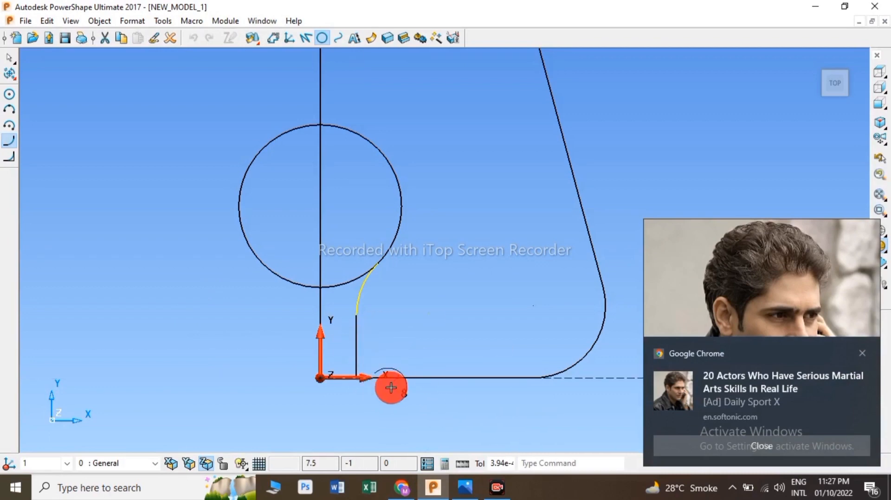
pyautogui.click(426, 377)
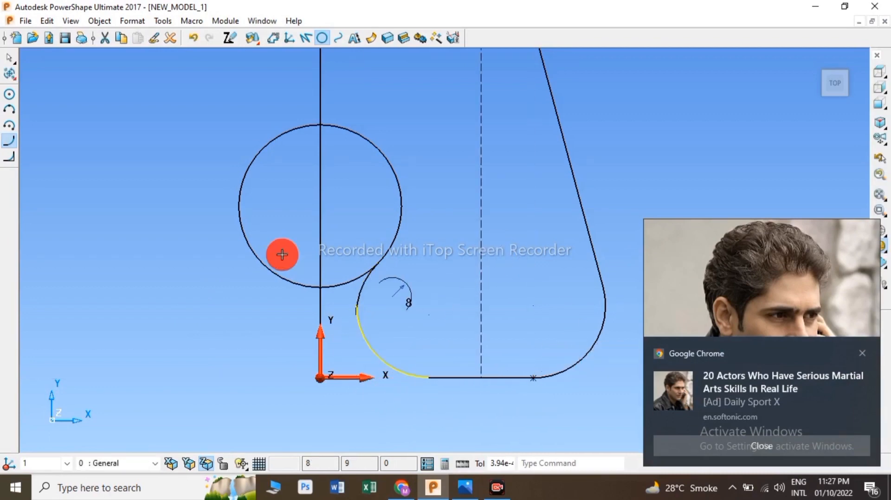
# Step: Trim away the circle's left half and the centre line segment below it
pyautogui.rightClick(170, 114)
pyautogui.click(184, 117)
pyautogui.click(8, 73)
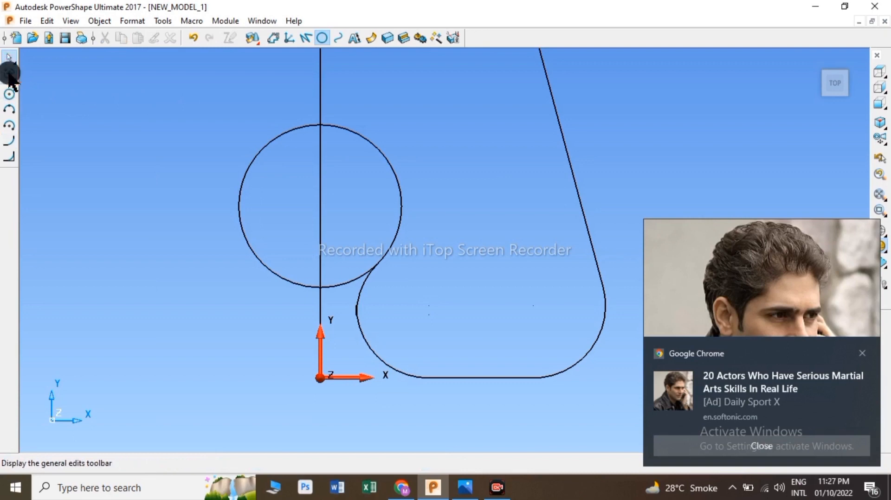
pyautogui.click(9, 125)
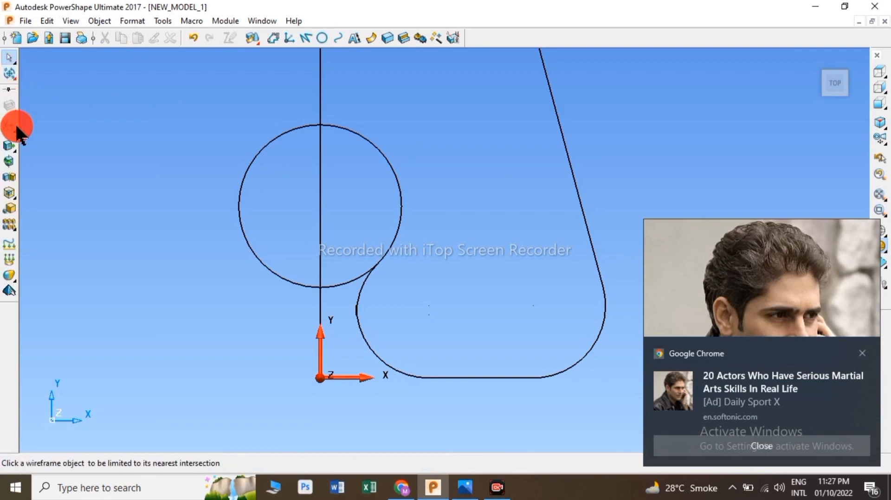
pyautogui.click(281, 275)
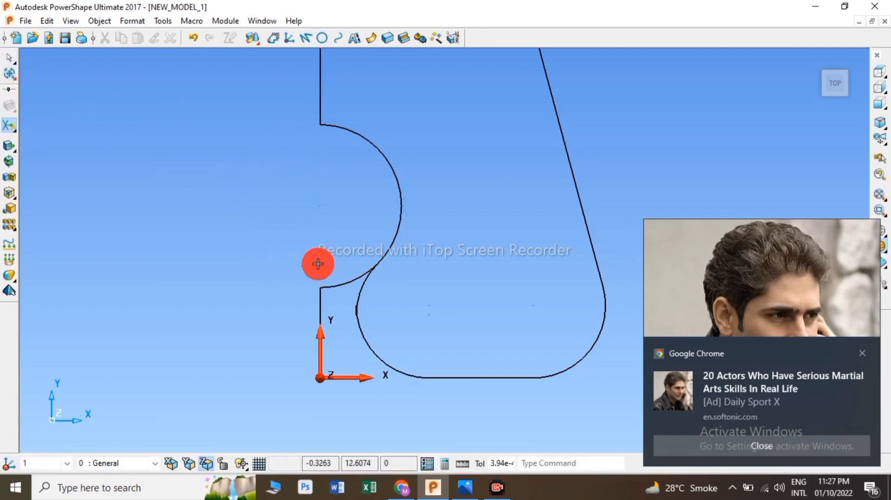
pyautogui.click(327, 291)
pyautogui.click(318, 298)
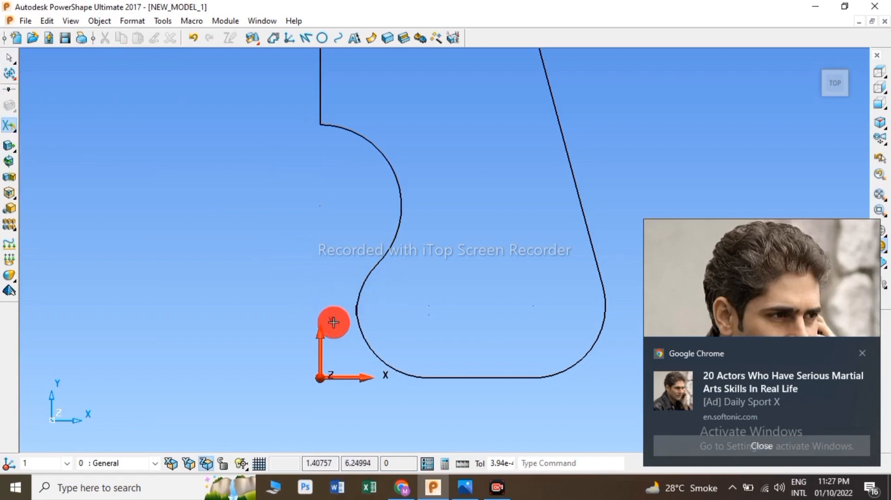
# Step: Trim the short leftover line stub where the slot arc meets the vertical line
pyautogui.scroll(3, 369, 307)
pyautogui.scroll(5, 358, 308)
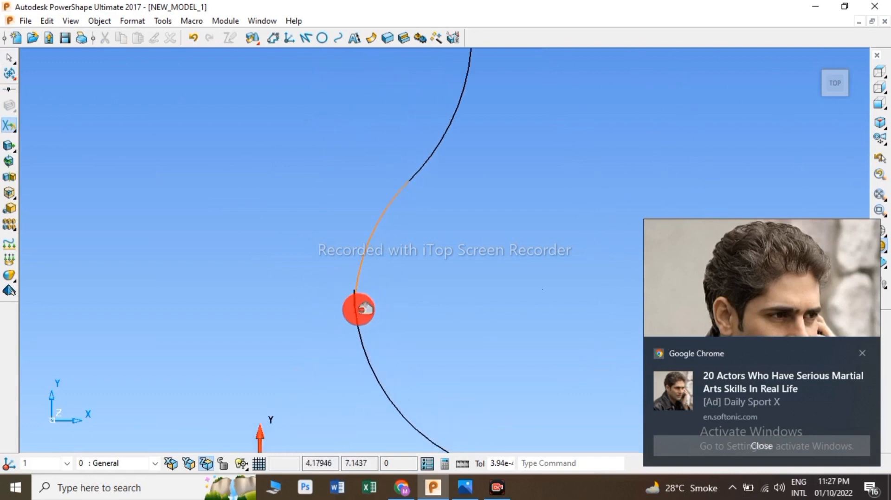
pyautogui.click(360, 269)
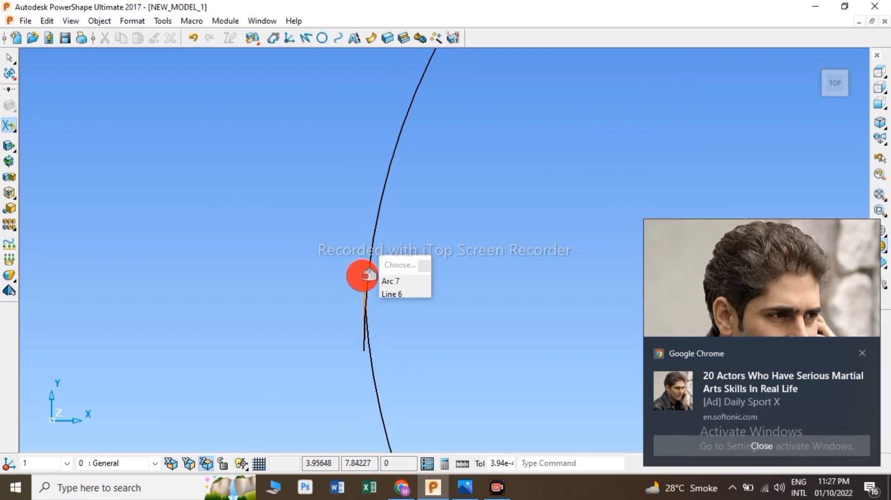
pyautogui.click(362, 304)
pyautogui.scroll(4, 365, 337)
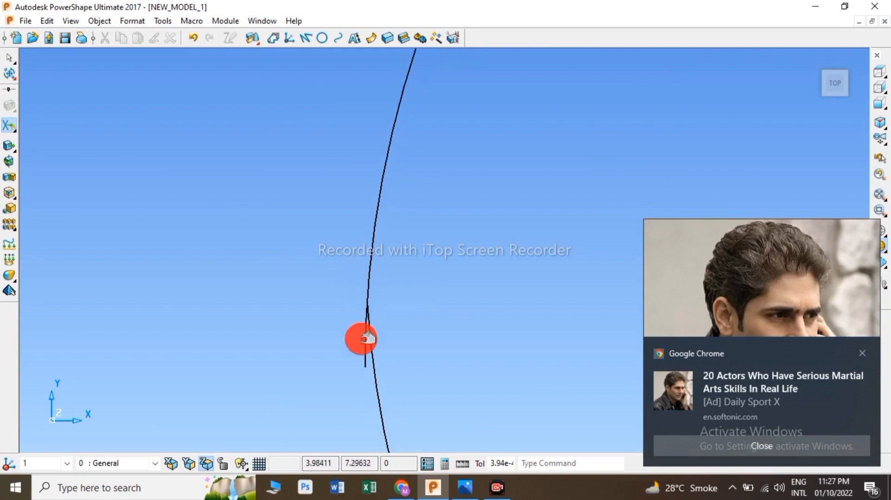
pyautogui.click(374, 346)
pyautogui.scroll(-5, 489, 262)
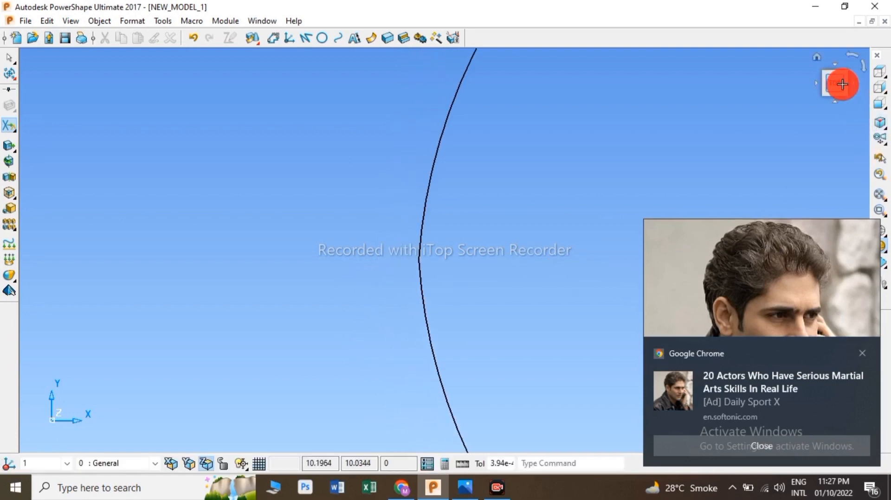
pyautogui.click(842, 84)
pyautogui.scroll(3, 424, 258)
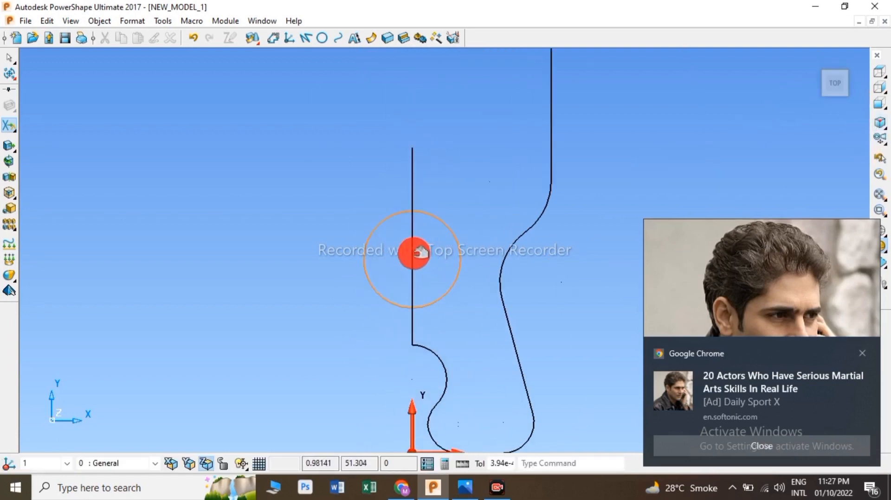
# Step: Delete the vertical centre line above the slot arc
pyautogui.click(420, 252)
pyautogui.rightClick(328, 160)
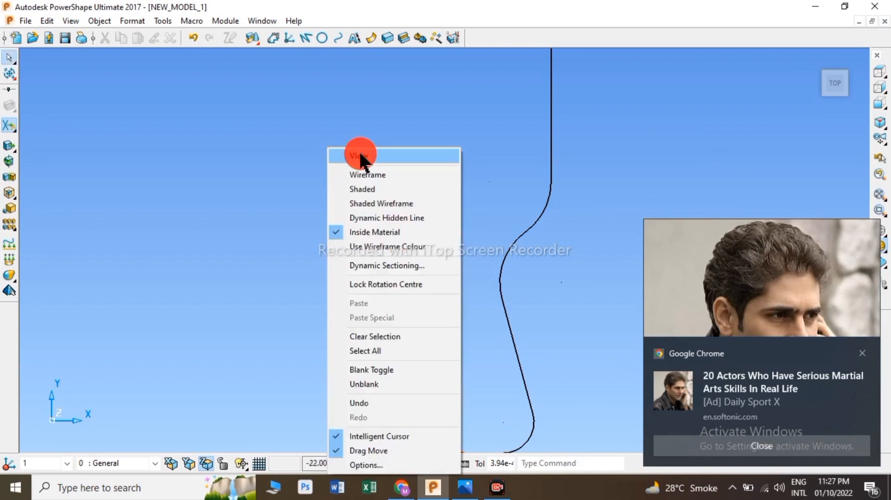
pyautogui.click(191, 38)
pyautogui.click(424, 175)
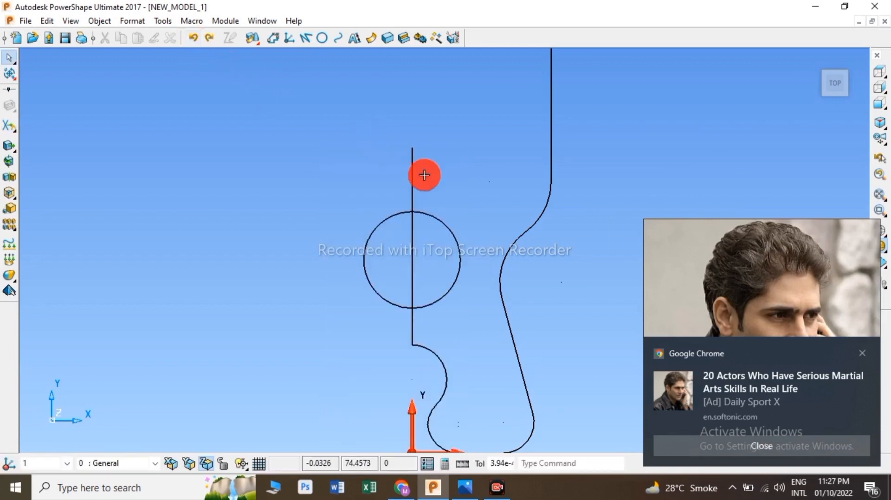
pyautogui.click(418, 166)
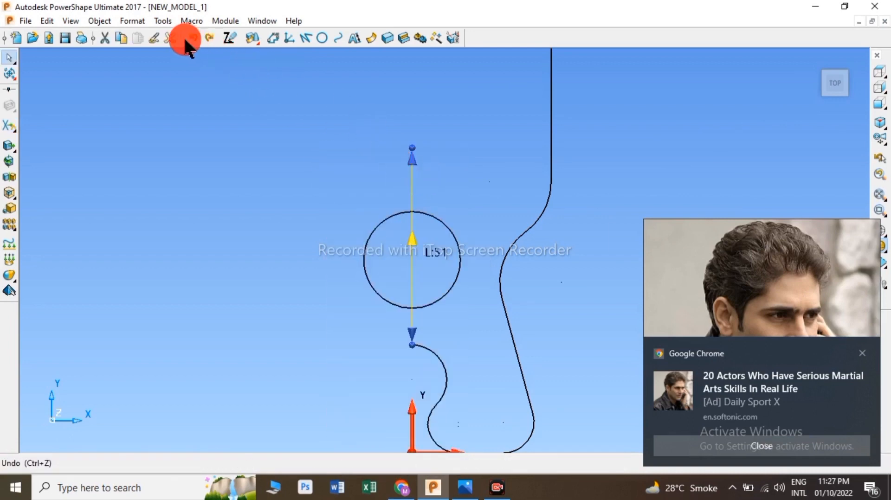
pyautogui.click(172, 38)
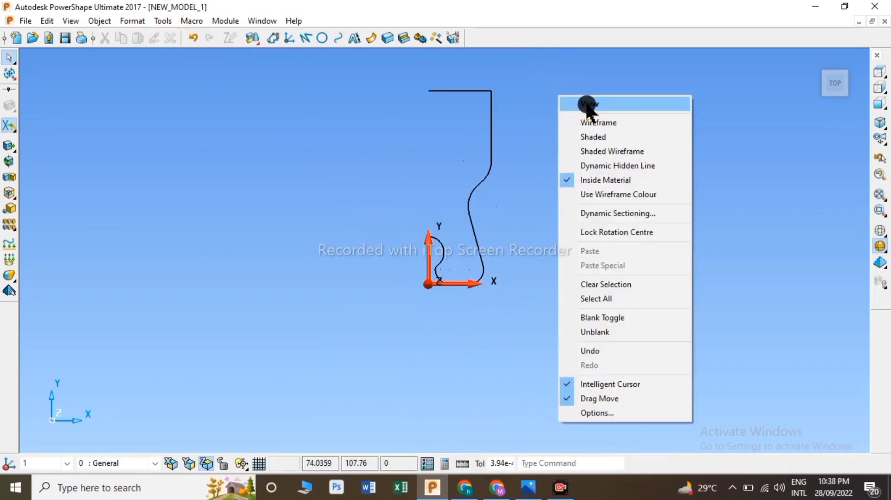
# Step: Select the right half of the profile and mirror it about the YZ plane
pyautogui.click(560, 105)
pyautogui.moveTo(560, 105); pyautogui.dragTo(418, 304)
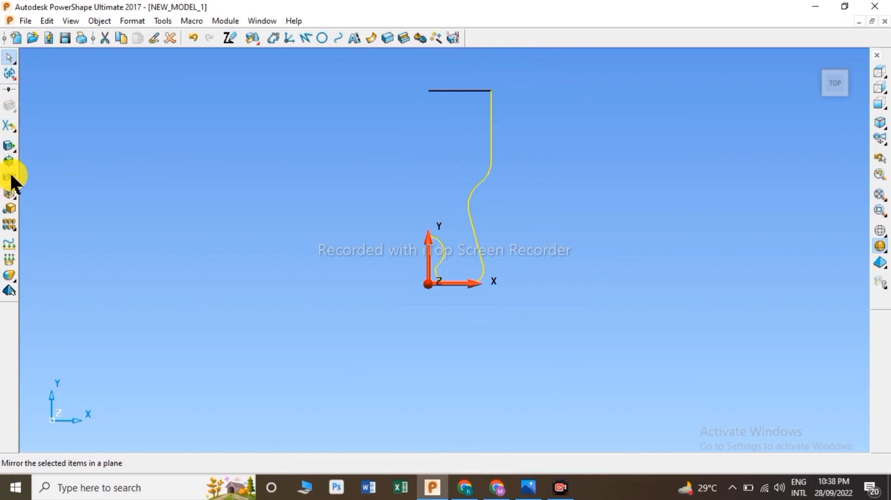
pyautogui.click(9, 177)
pyautogui.click(56, 111)
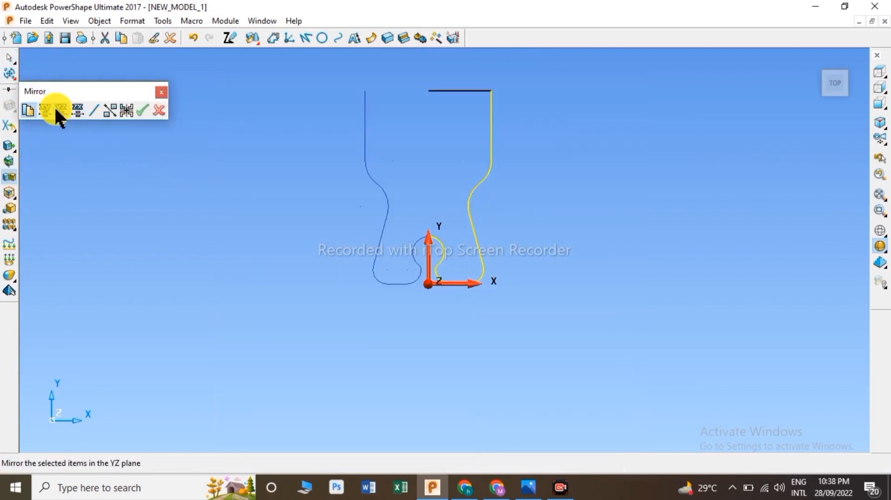
pyautogui.click(142, 107)
pyautogui.click(155, 111)
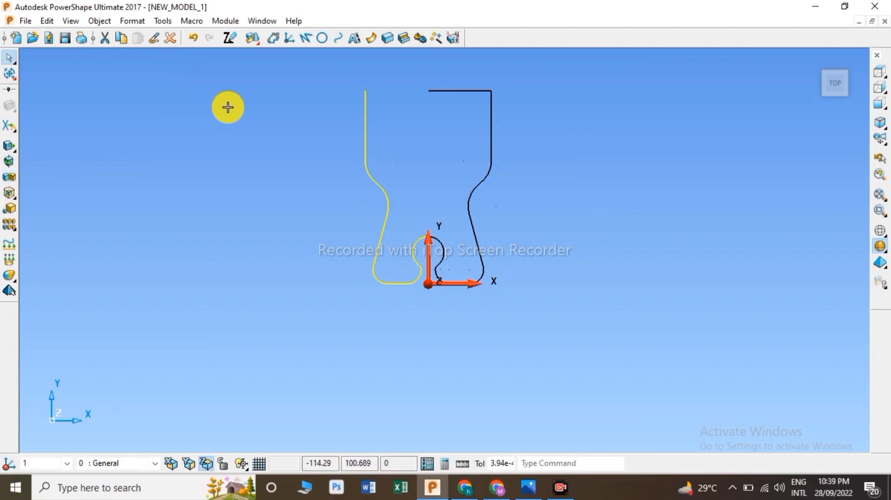
# Step: Draw a horizontal line closing the top of the profile between the two halves
pyautogui.click(305, 37)
pyautogui.click(366, 91)
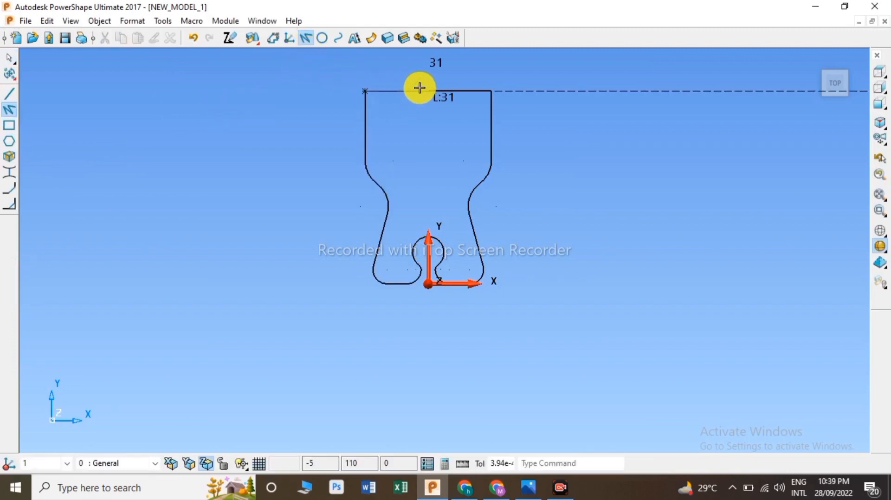
pyautogui.click(432, 90)
pyautogui.rightClick(292, 83)
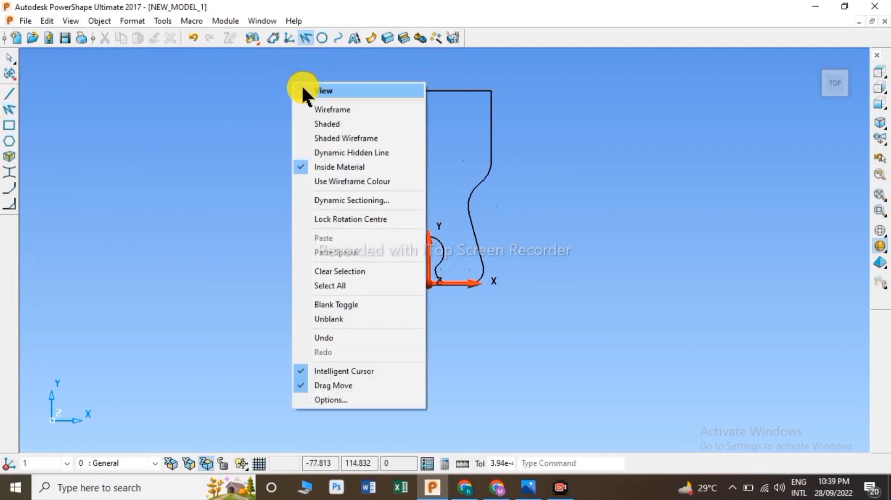
pyautogui.click(306, 88)
# Step: Draw a vertical line about 32 mm upward from the slot arc's centre
pyautogui.scroll(5, 429, 240)
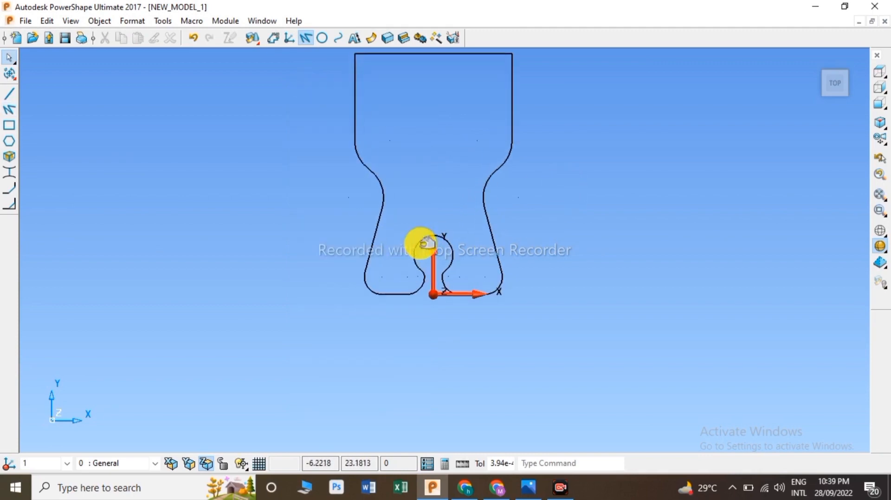
pyautogui.click(307, 38)
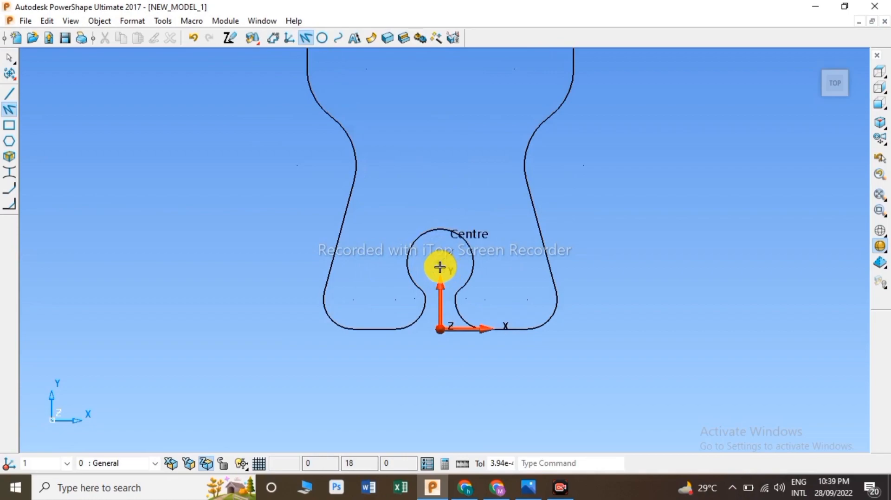
pyautogui.hotkey('alt', 'Tab')
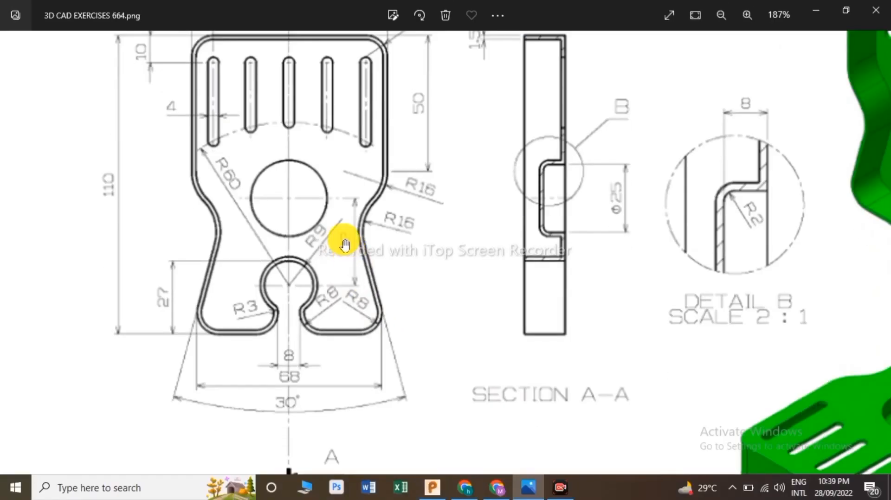
pyautogui.click(432, 487)
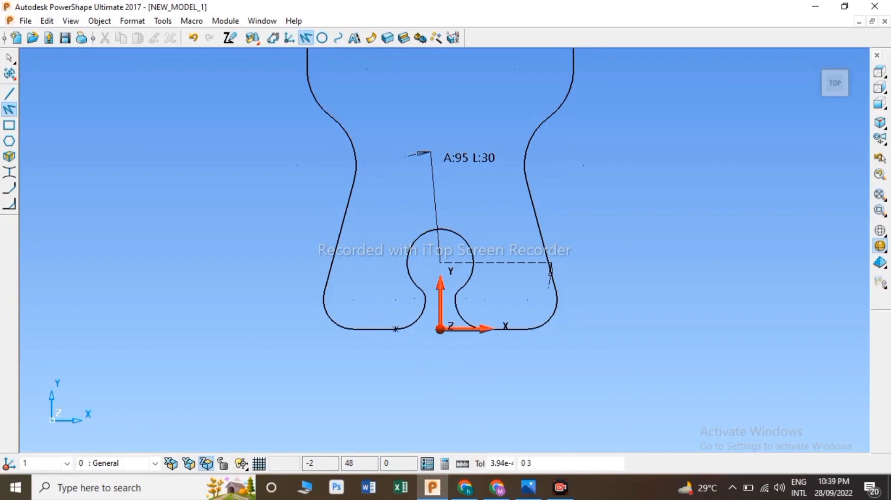
pyautogui.press('Return')
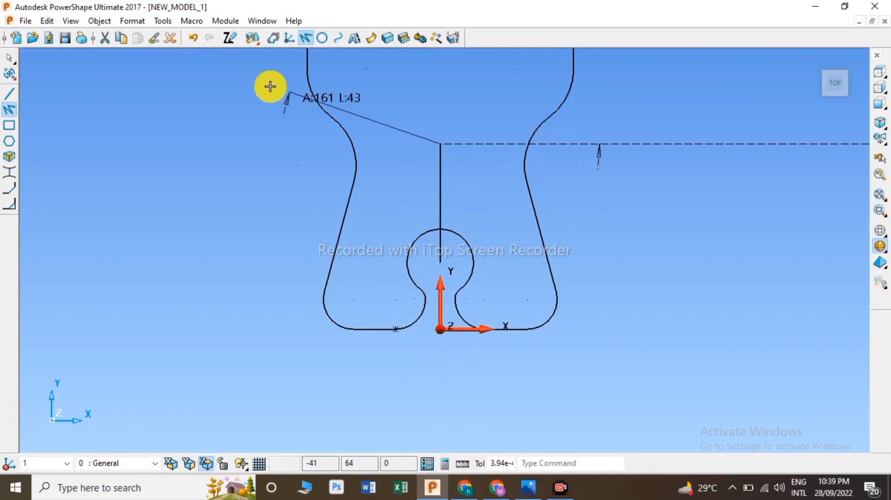
# Step: Draw a circle of radius 12 centred on the vertical line's top end, checking the drawing
pyautogui.click(322, 38)
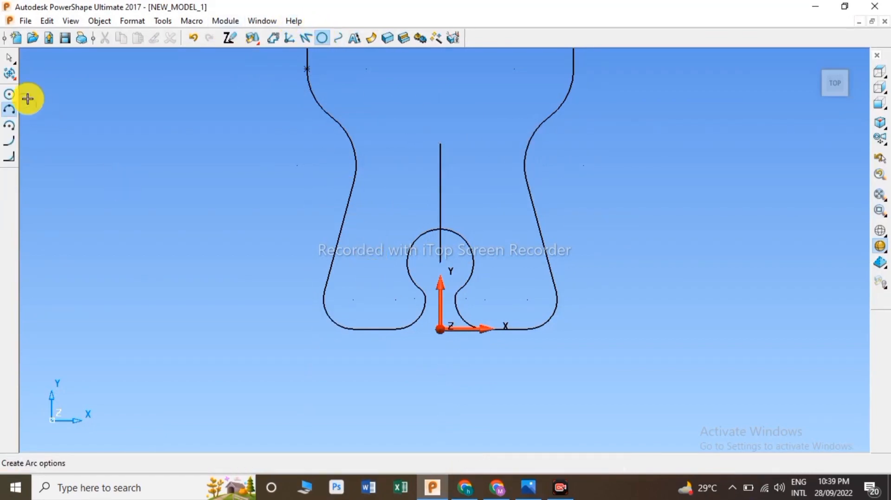
pyautogui.hotkey('alt', 'Tab')
pyautogui.hotkey('alt', 'Tab')
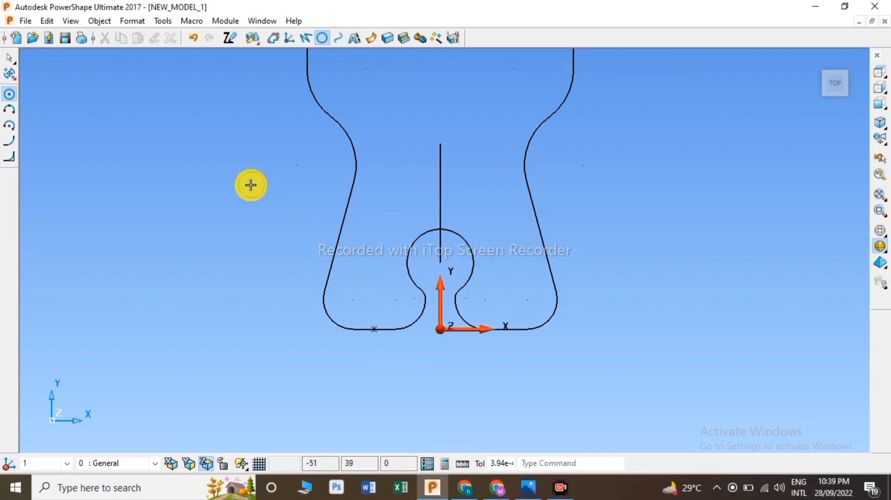
pyautogui.click(444, 146)
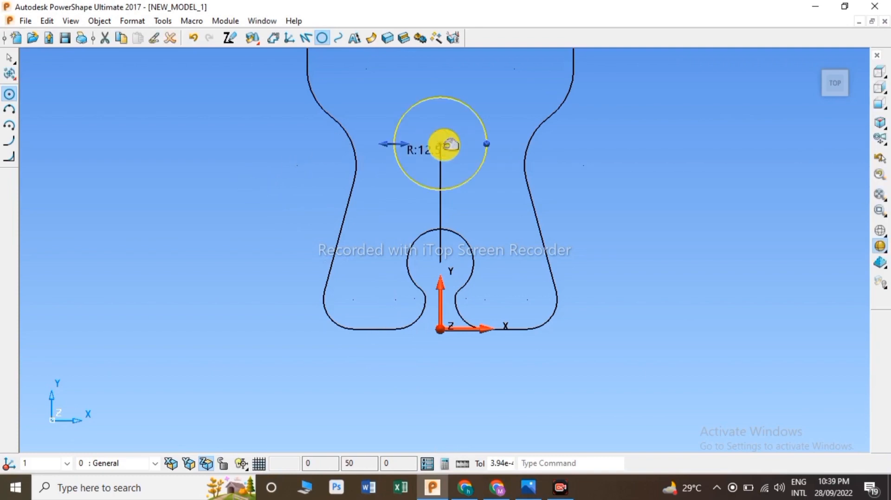
pyautogui.hotkey('alt', 'Tab')
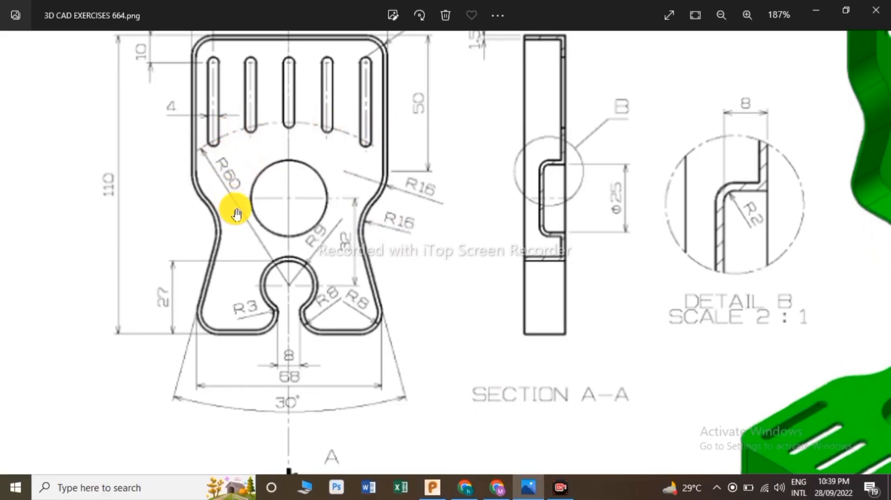
pyautogui.hotkey('alt', 'Tab')
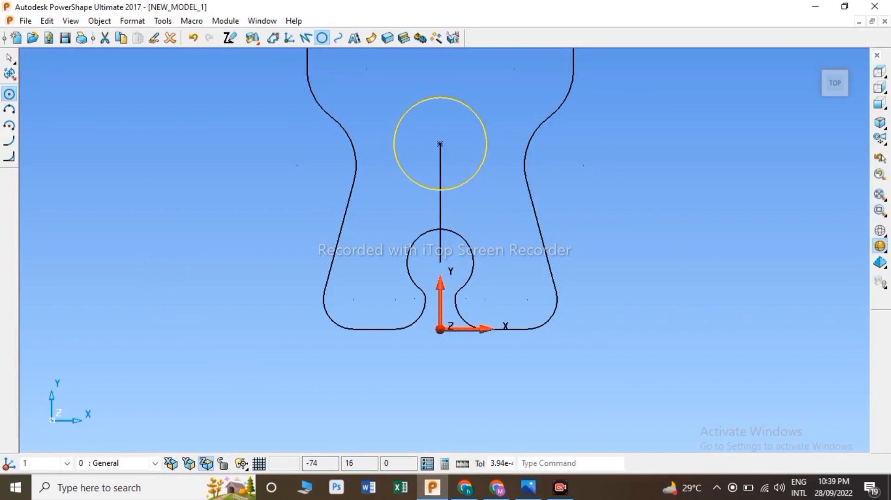
# Step: Draw a large circle centred on the slot arc's centre
pyautogui.click(441, 261)
pyautogui.scroll(-3, 458, 227)
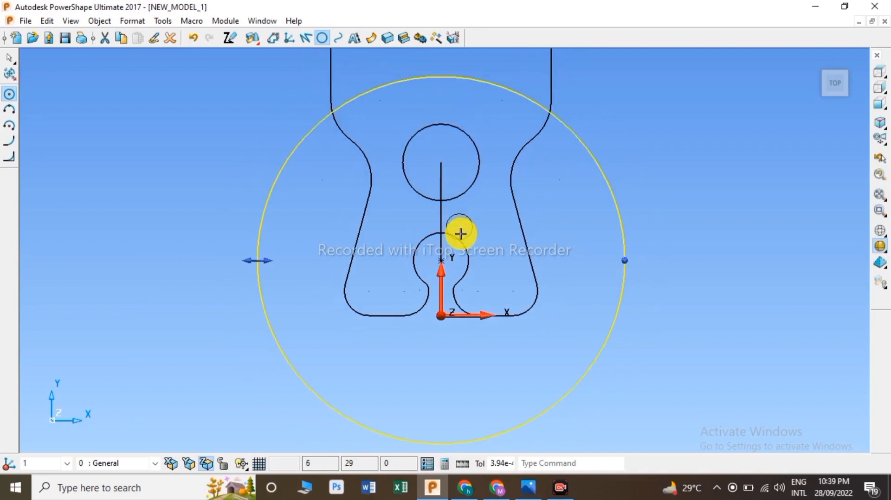
pyautogui.scroll(-2, 452, 218)
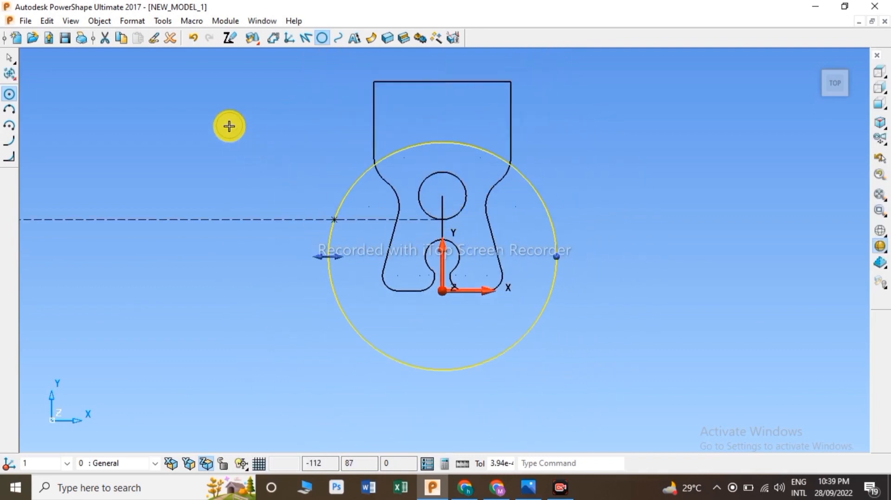
# Step: Trim the large circle to its nearest intersections, keeping the arc between the profile's sides
pyautogui.press('Escape')
pyautogui.click(8, 73)
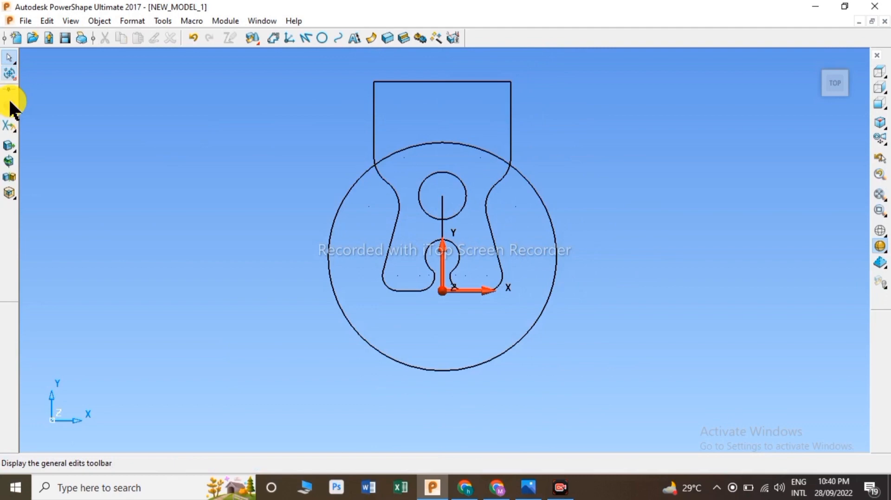
pyautogui.click(9, 125)
pyautogui.click(334, 294)
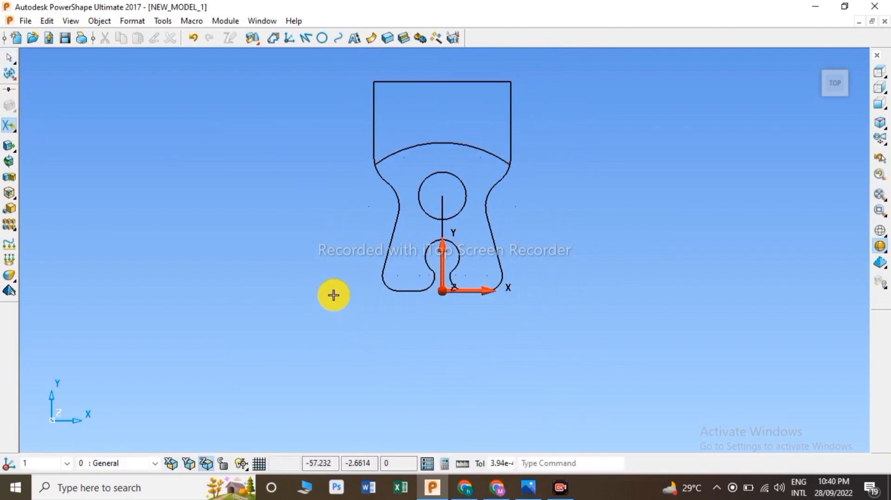
# Step: Trim away the vertical construction line between the slot arc and the upper circle
pyautogui.scroll(3, 453, 231)
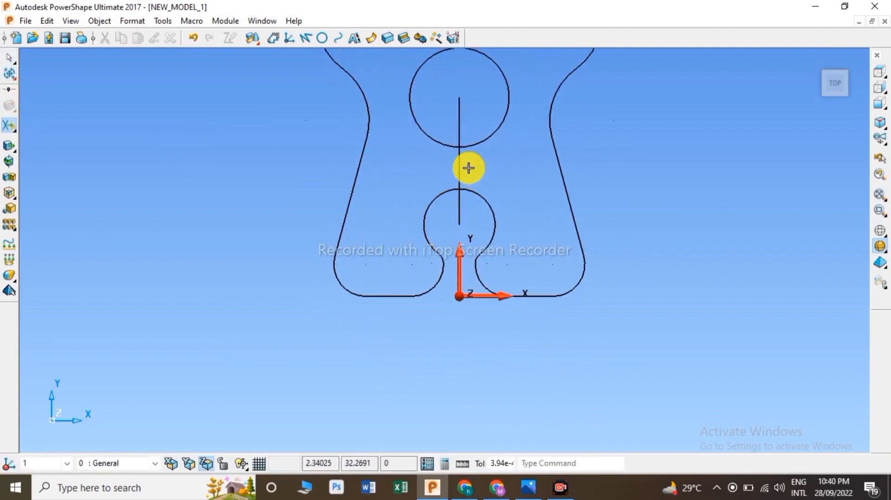
pyautogui.click(462, 162)
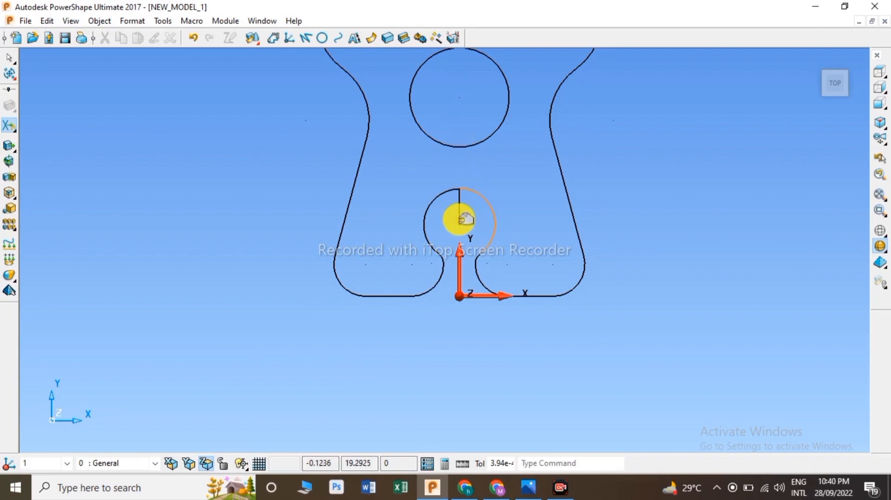
# Step: Fillet the two top corners of the profile
pyautogui.scroll(1, 466, 219)
pyautogui.scroll(-5, 465, 215)
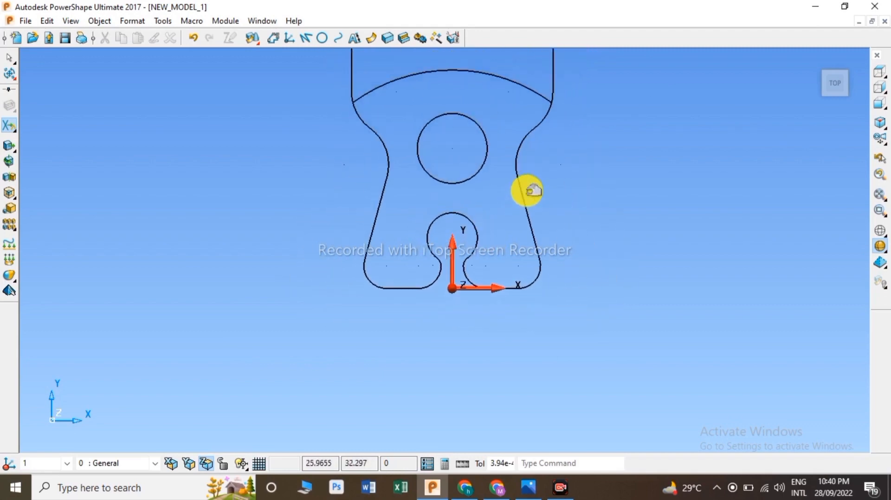
pyautogui.scroll(1, 463, 178)
pyautogui.rightClick(278, 94)
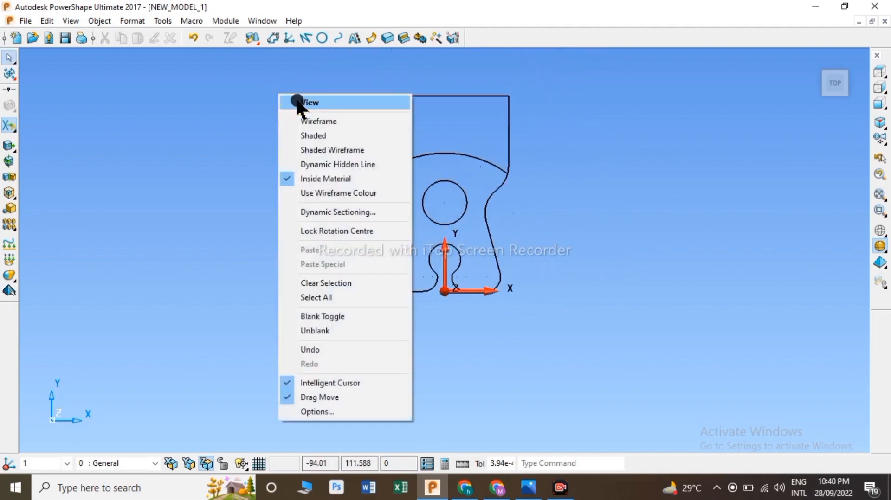
pyautogui.click(297, 102)
pyautogui.click(6, 128)
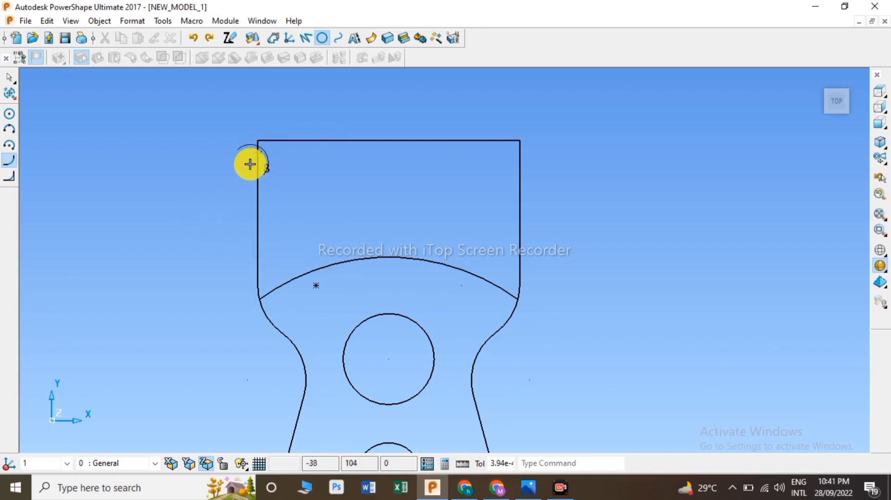
pyautogui.click(265, 141)
pyautogui.click(273, 140)
pyautogui.click(323, 139)
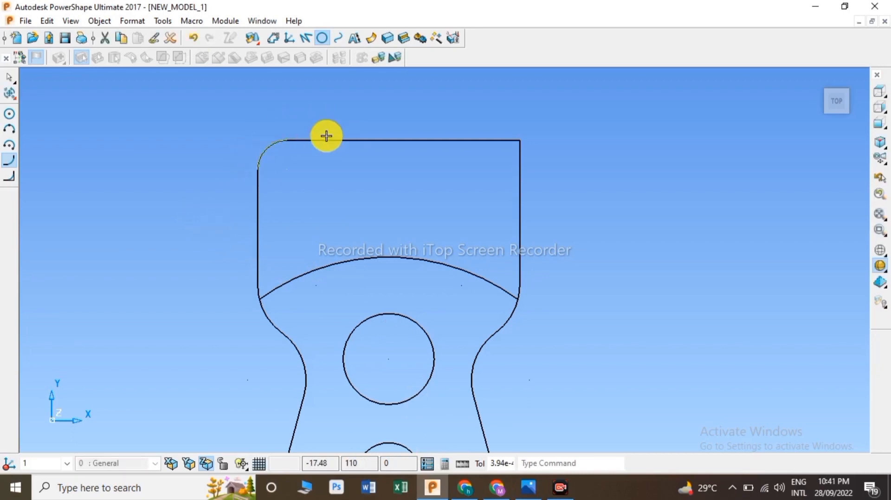
pyautogui.click(495, 140)
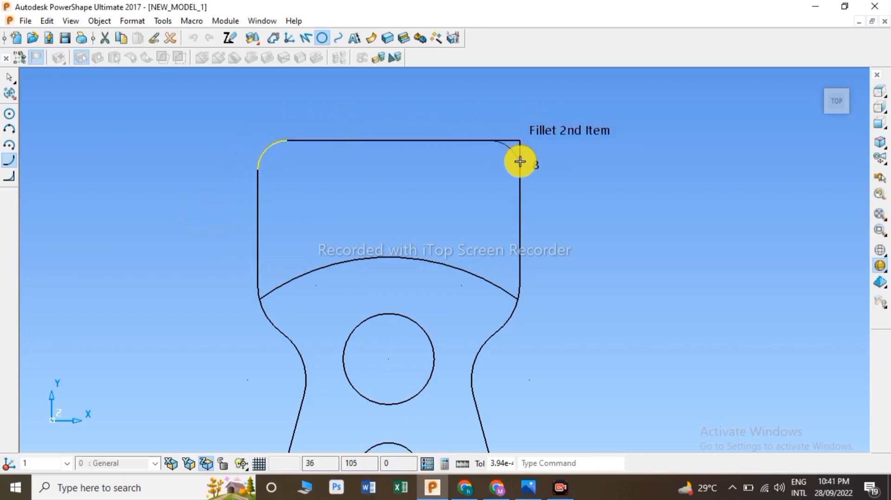
pyautogui.click(520, 175)
pyautogui.rightClick(213, 91)
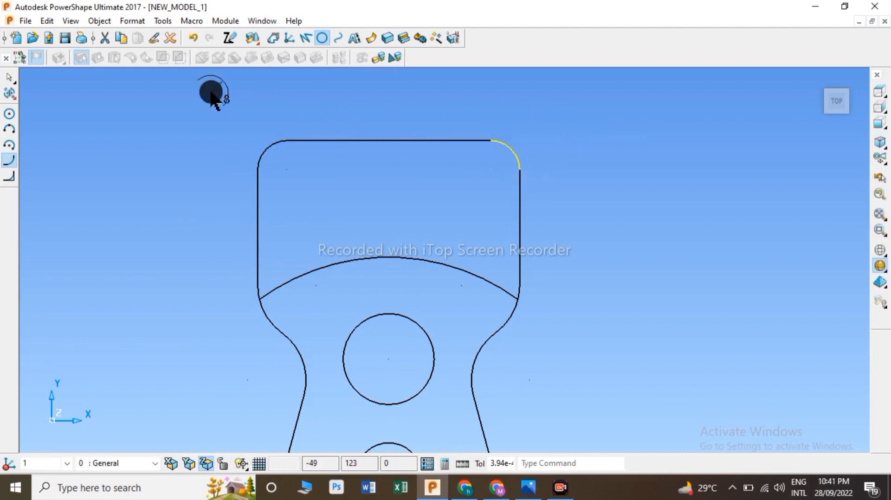
pyautogui.click(272, 99)
pyautogui.scroll(-4, 371, 172)
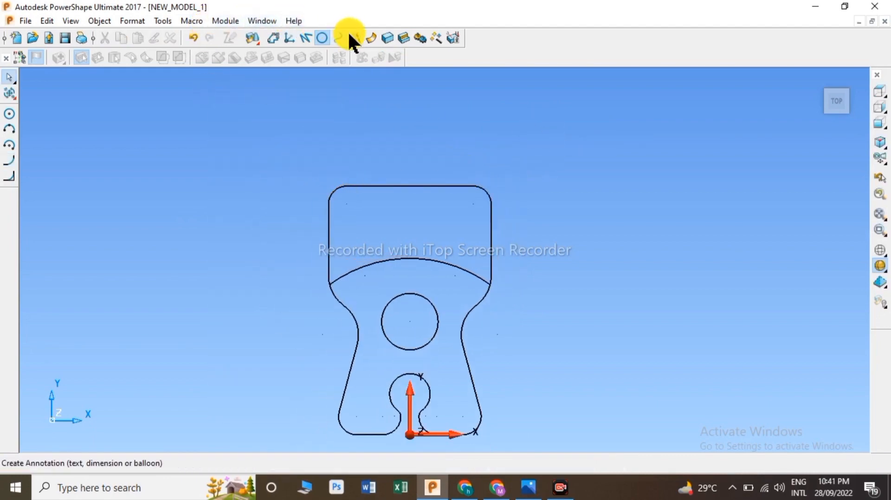
# Step: Create a composite curve following the whole outer profile and record it
pyautogui.click(337, 38)
pyautogui.click(383, 187)
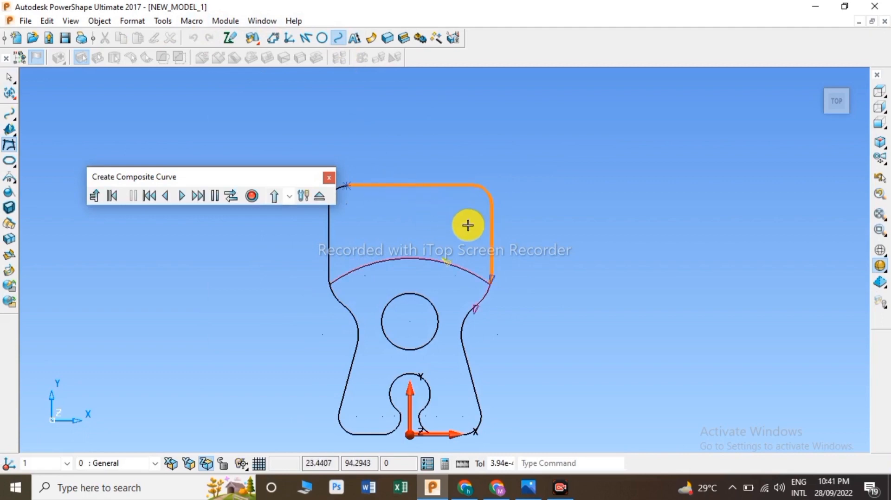
pyautogui.click(478, 308)
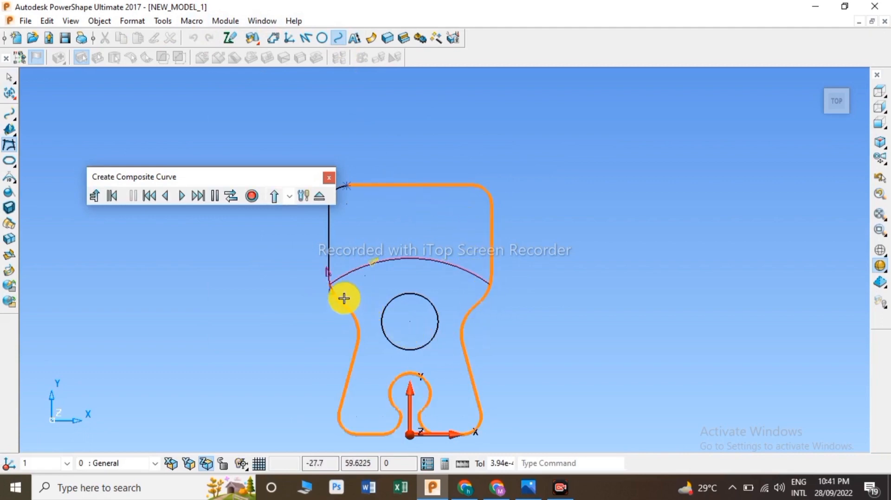
pyautogui.click(327, 275)
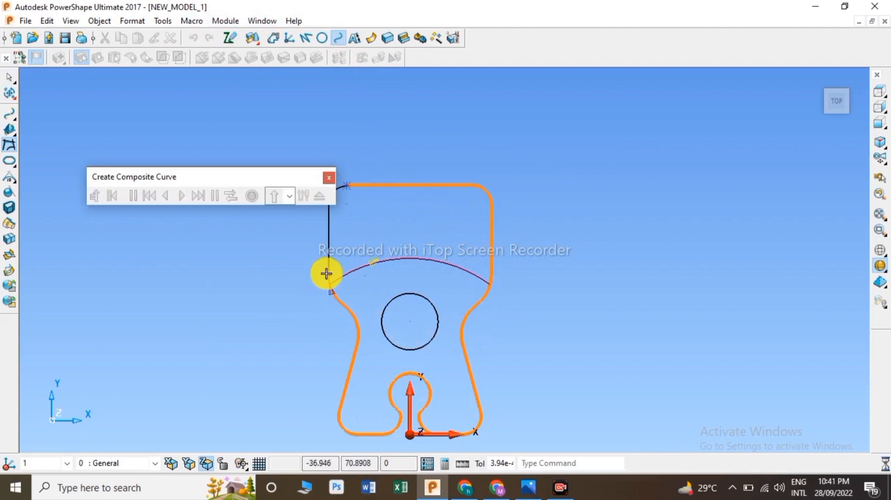
pyautogui.click(252, 196)
pyautogui.click(314, 197)
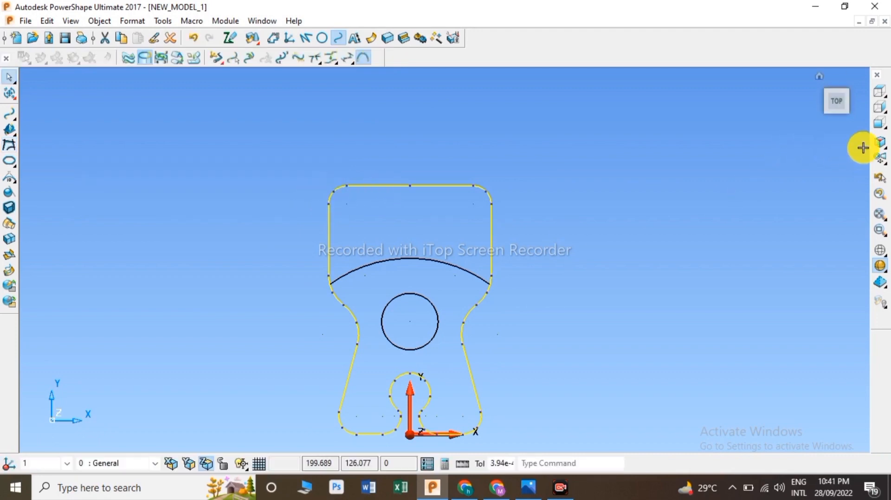
# Step: Switch to an isometric view and extrude the outer profile curve into a solid
pyautogui.click(879, 144)
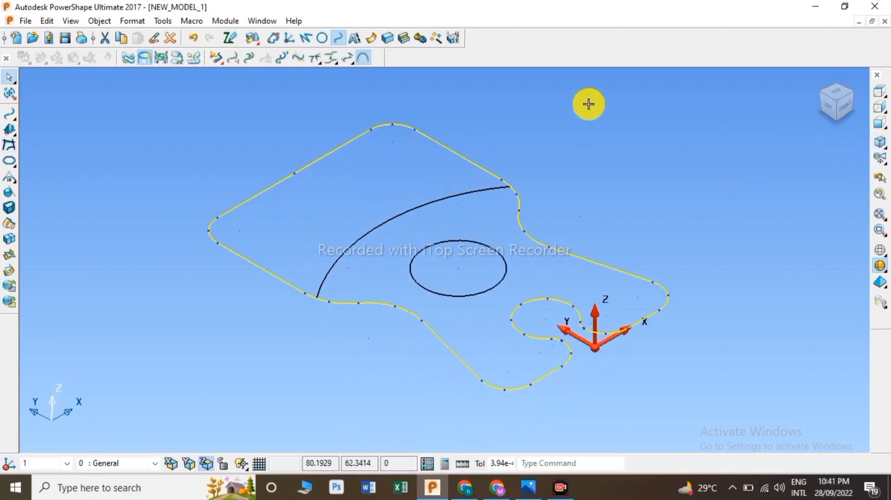
pyautogui.click(388, 38)
pyautogui.click(9, 146)
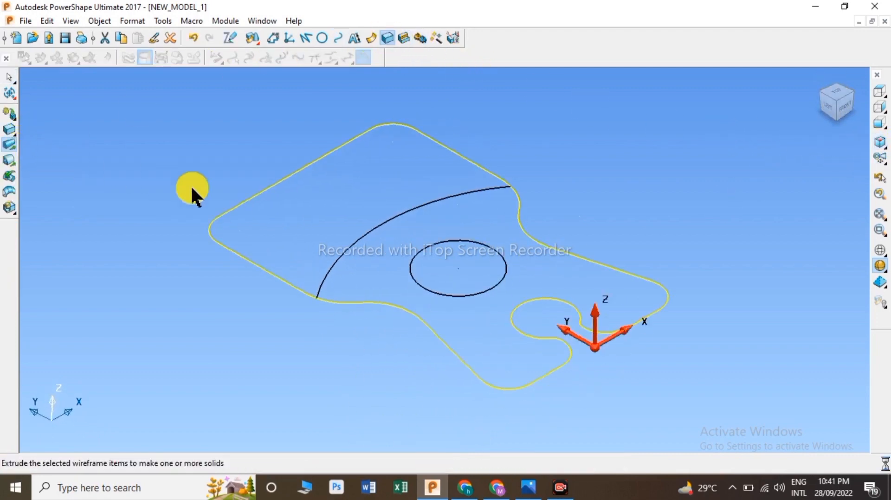
pyautogui.moveTo(483, 139); pyautogui.dragTo(489, 393)
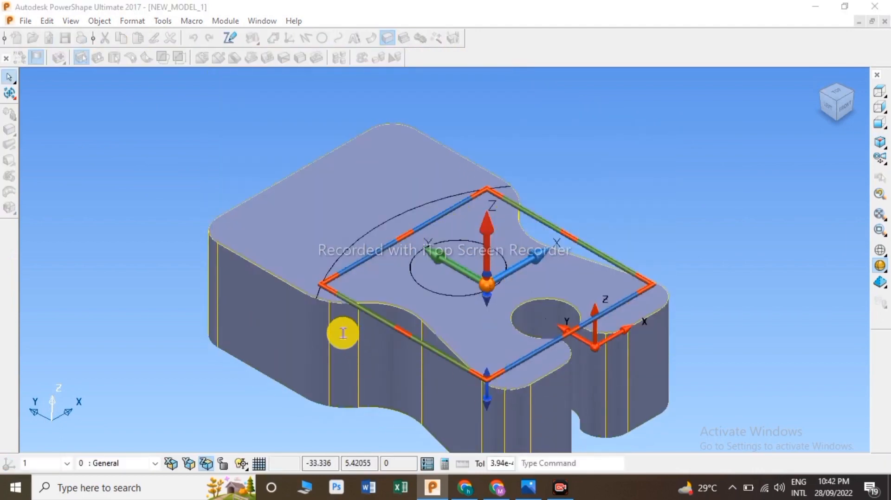
# Step: Set the extrusion length to -15
pyautogui.doubleClick(343, 334)
pyautogui.click(302, 275)
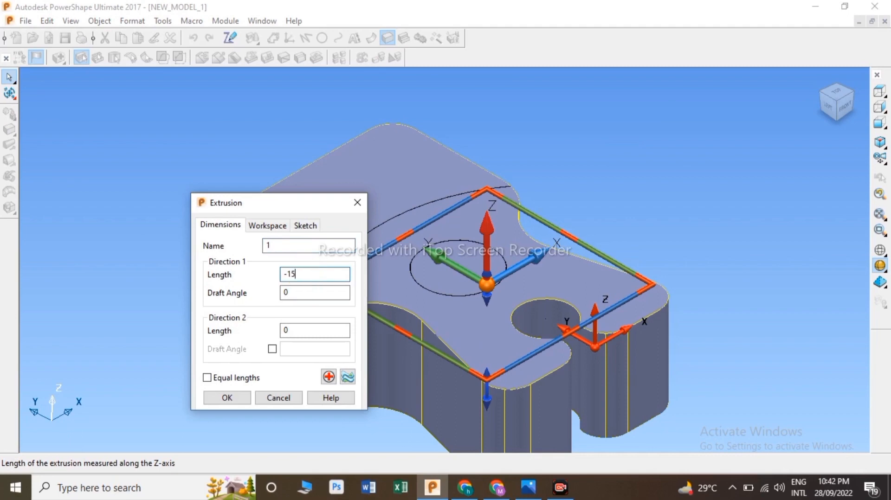
pyautogui.click(226, 397)
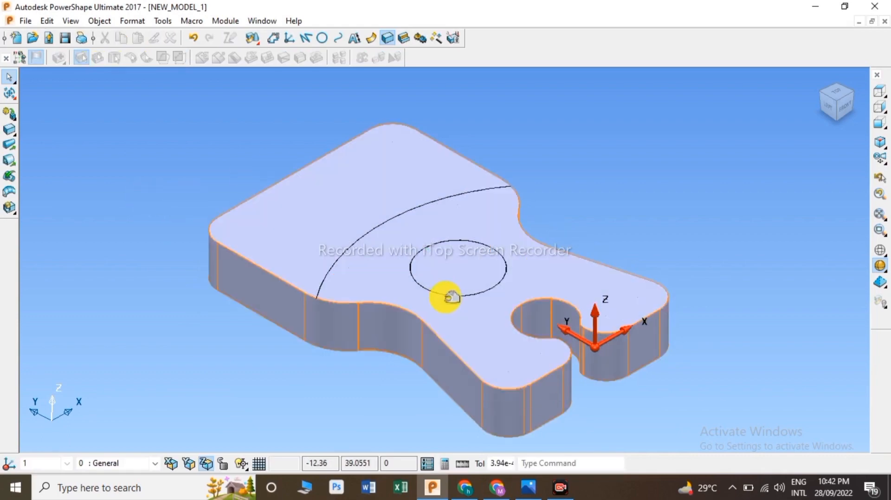
# Step: Cut a hole through the solid using the central circle
pyautogui.click(444, 294)
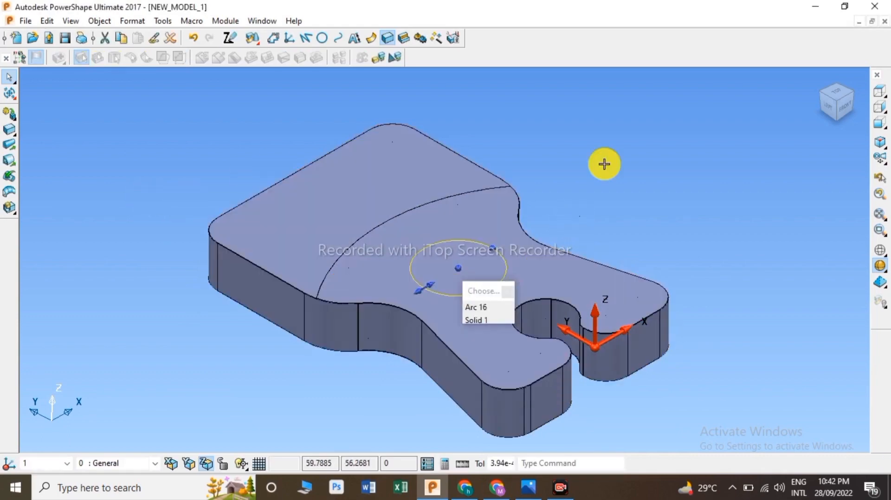
pyautogui.click(403, 32)
pyautogui.click(9, 199)
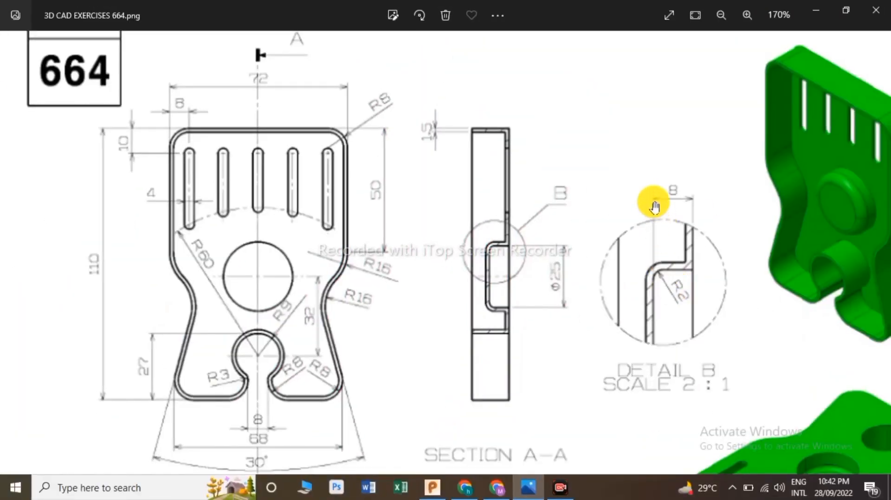
pyautogui.click(94, 96)
pyautogui.write('3')
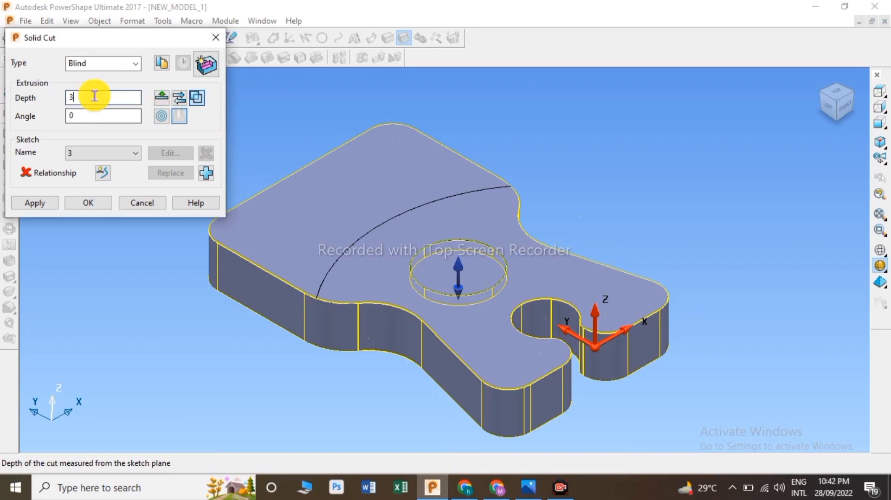
pyautogui.moveTo(95, 96); pyautogui.dragTo(43, 99)
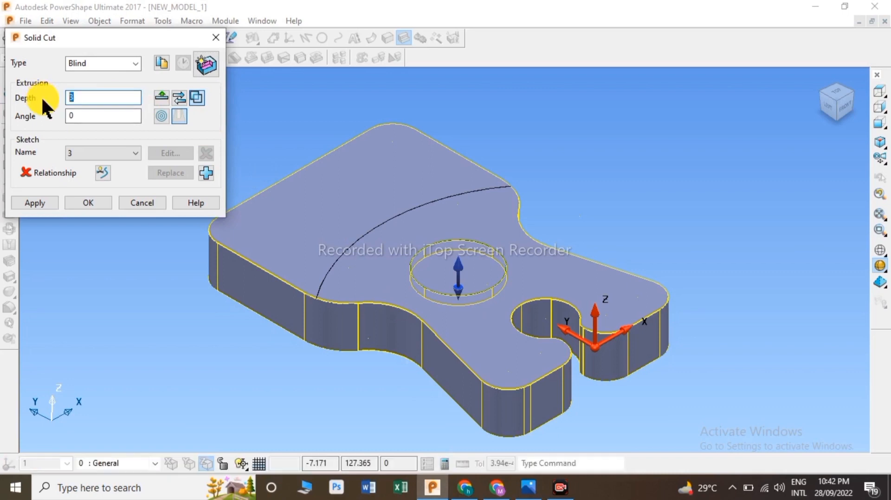
pyautogui.press('Return')
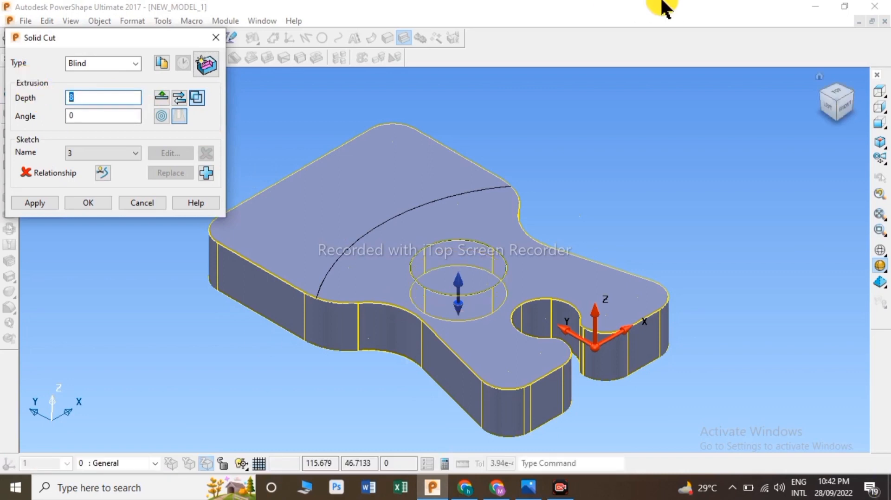
pyautogui.click(35, 203)
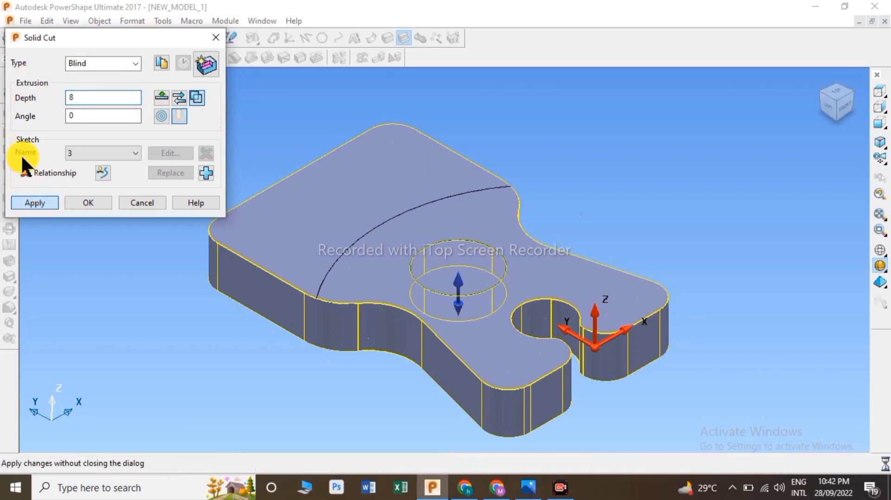
pyautogui.click(154, 205)
# Step: Compare with the reference drawing and create a composite curve along the solid's top end edge
pyautogui.hotkey('alt', 'Tab')
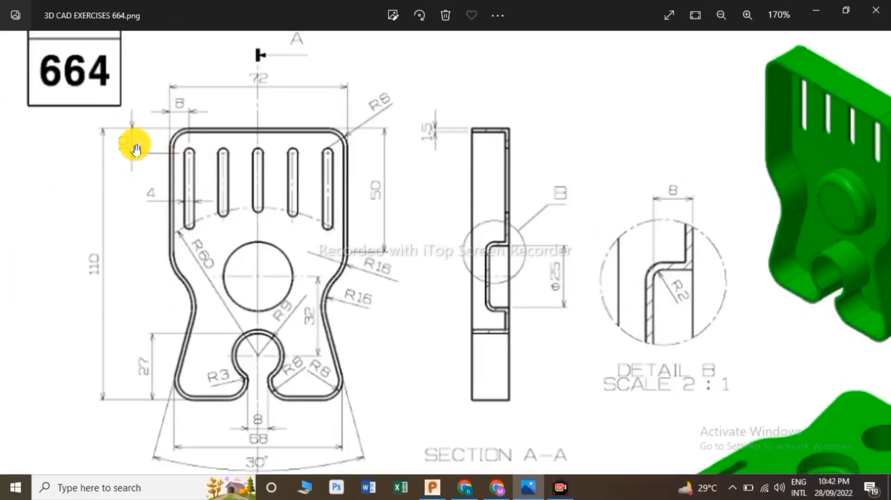
pyautogui.hotkey('alt', 'Tab')
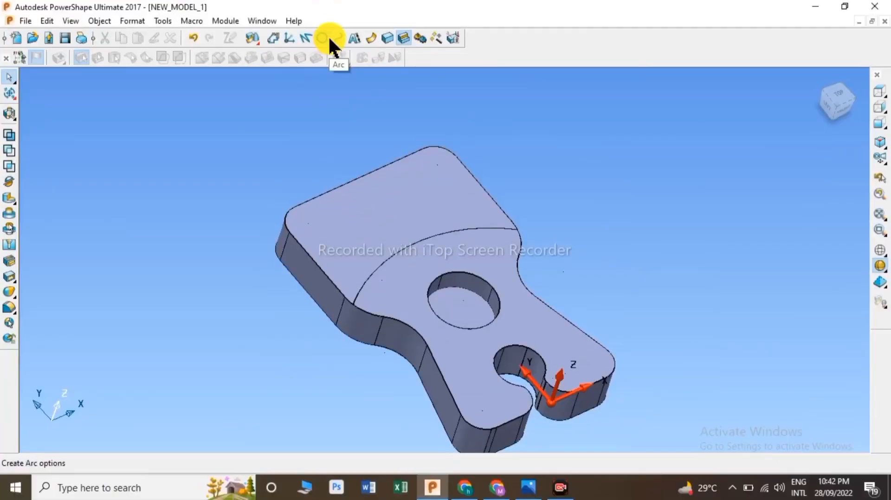
pyautogui.click(338, 38)
pyautogui.click(392, 162)
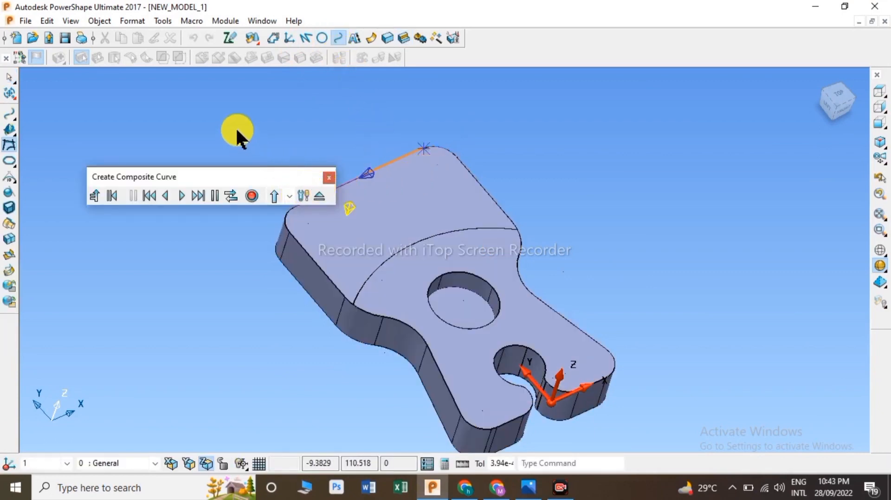
pyautogui.moveTo(237, 130); pyautogui.dragTo(231, 125)
pyautogui.click(320, 197)
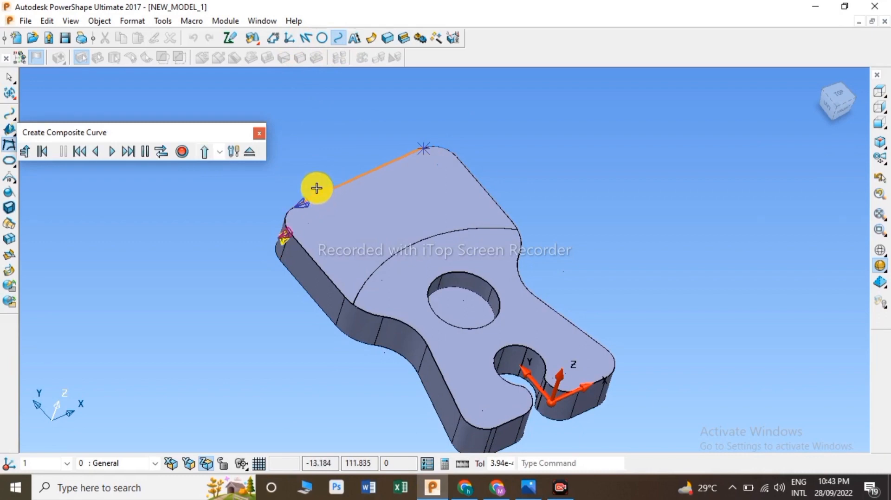
pyautogui.click(183, 151)
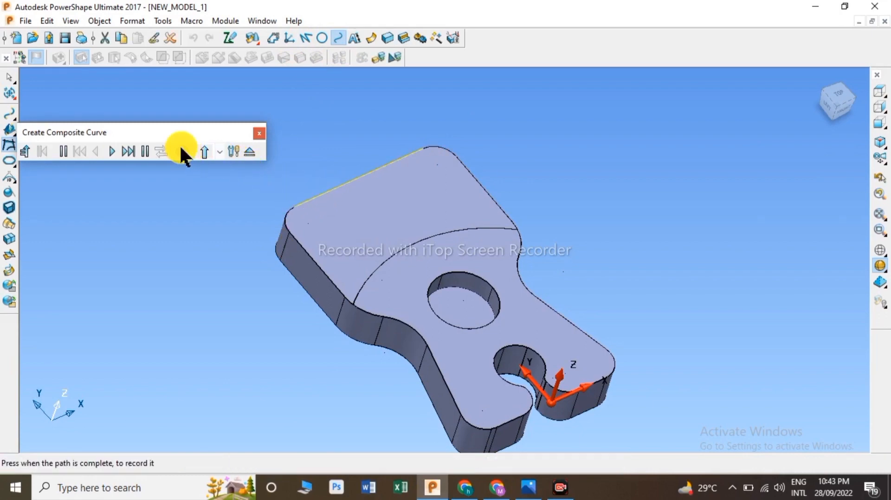
pyautogui.click(247, 153)
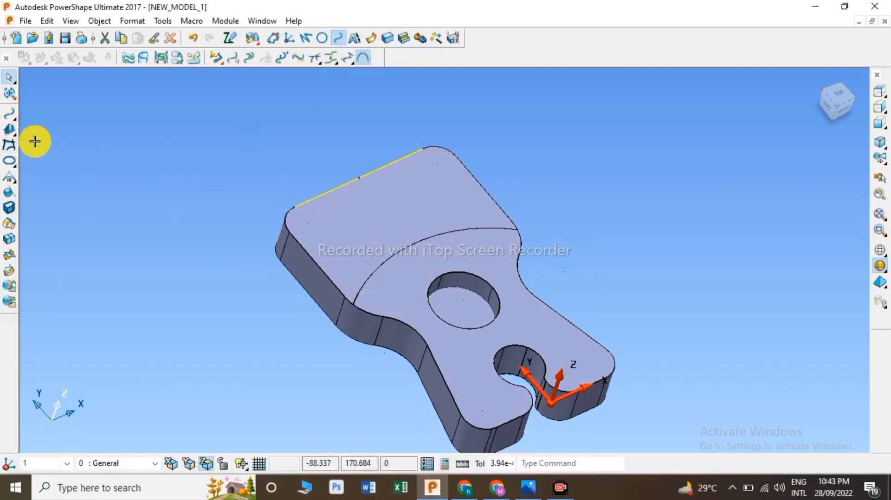
# Step: Move the top end edge curve -10 along Y into the face
pyautogui.click(7, 166)
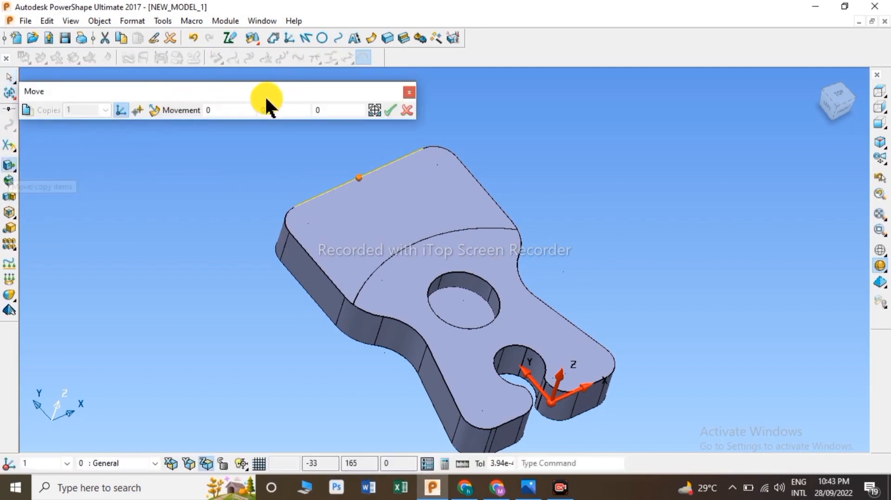
pyautogui.doubleClick(273, 107)
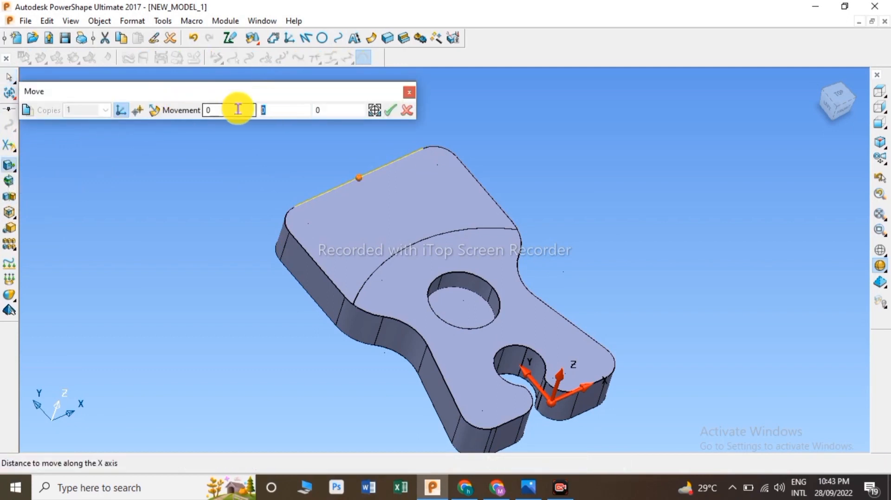
pyautogui.write('-1')
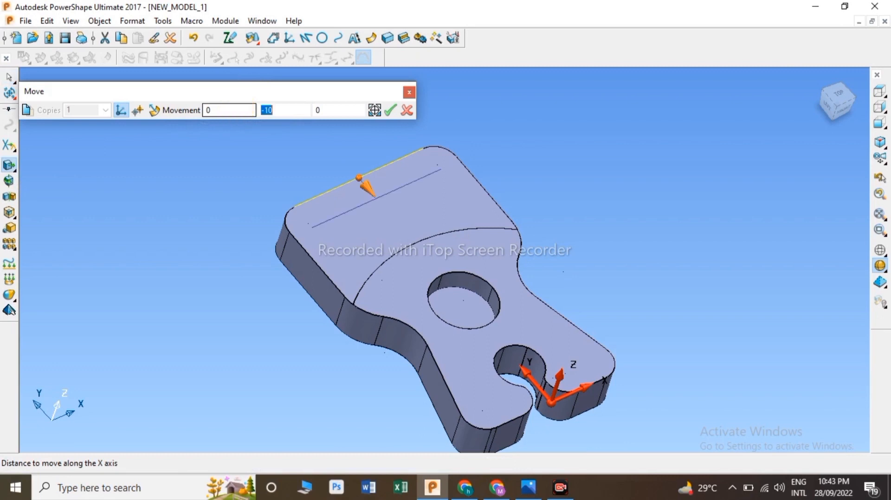
pyautogui.click(392, 110)
pyautogui.click(407, 110)
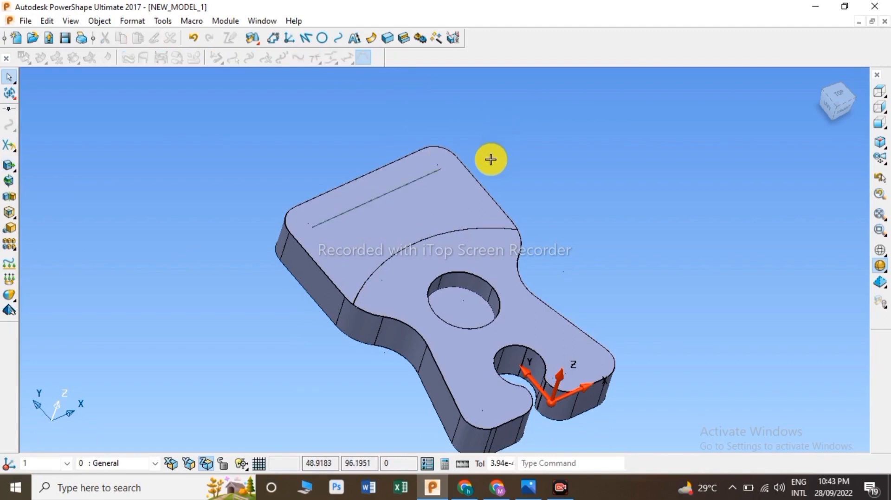
# Step: Switch to the top view, check the reference drawing, and create a composite curve along the face's left edge
pyautogui.scroll(3, 320, 258)
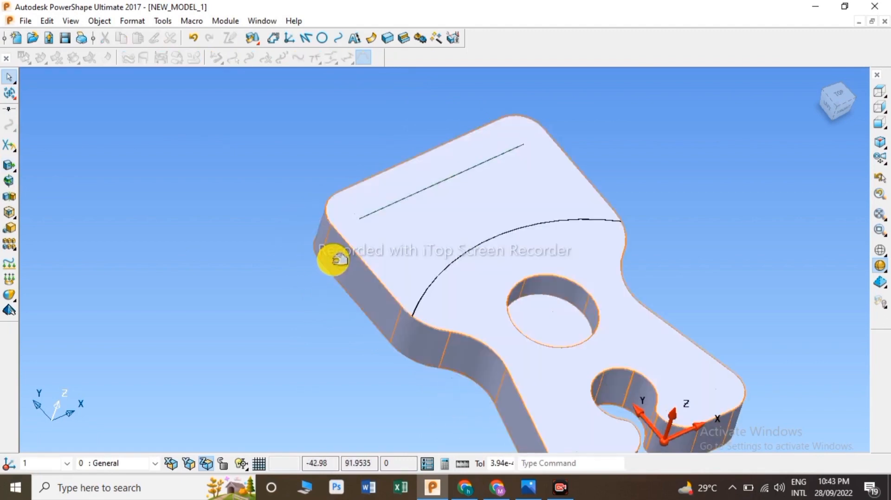
pyautogui.click(840, 96)
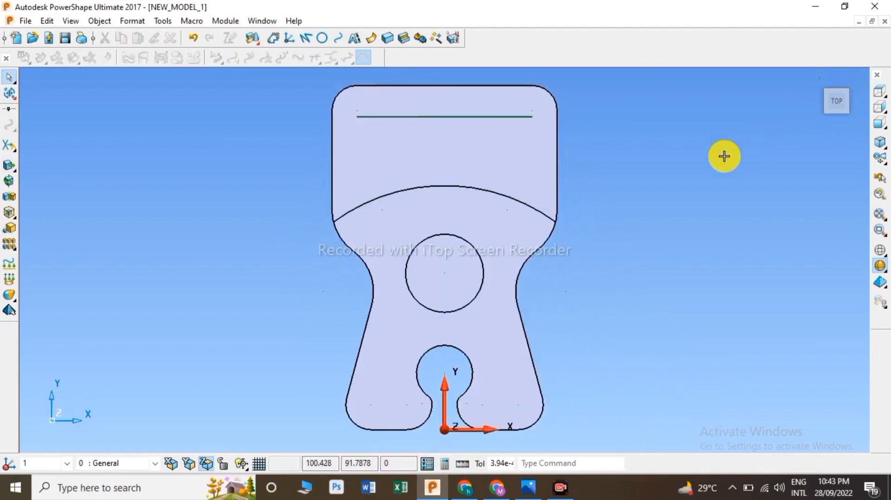
pyautogui.hotkey('alt', 'Tab')
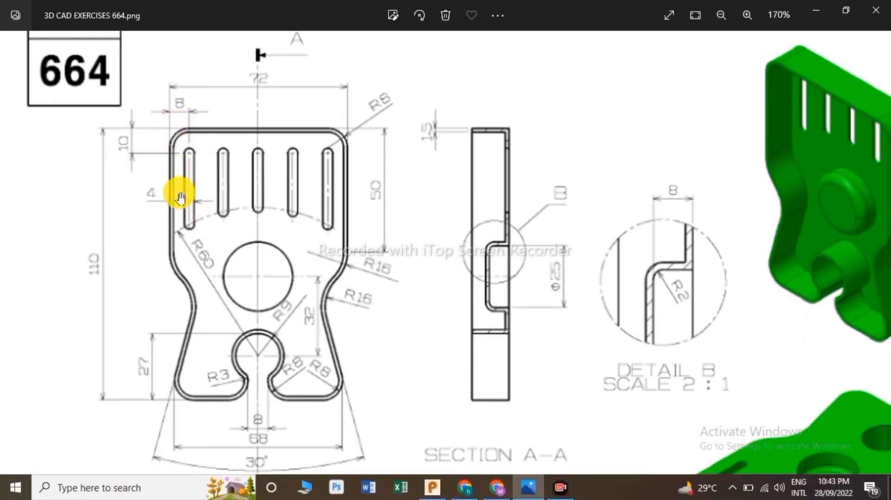
pyautogui.hotkey('alt', 'Tab')
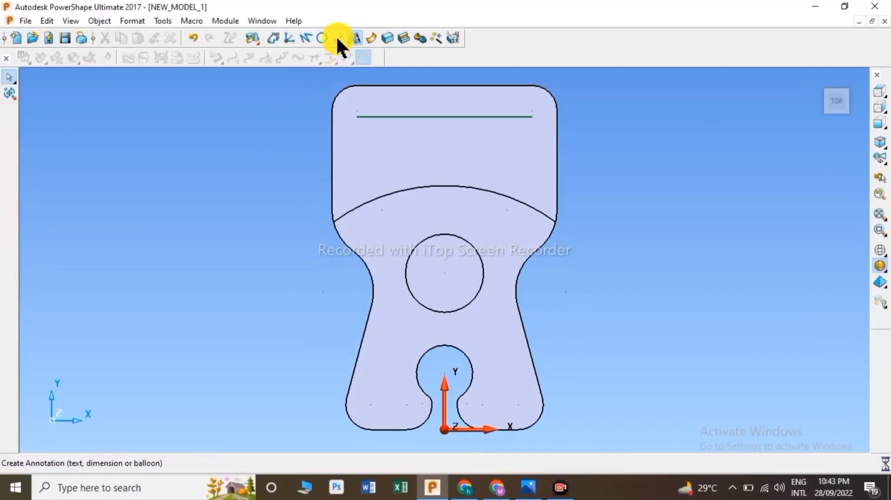
pyautogui.click(338, 37)
pyautogui.click(343, 163)
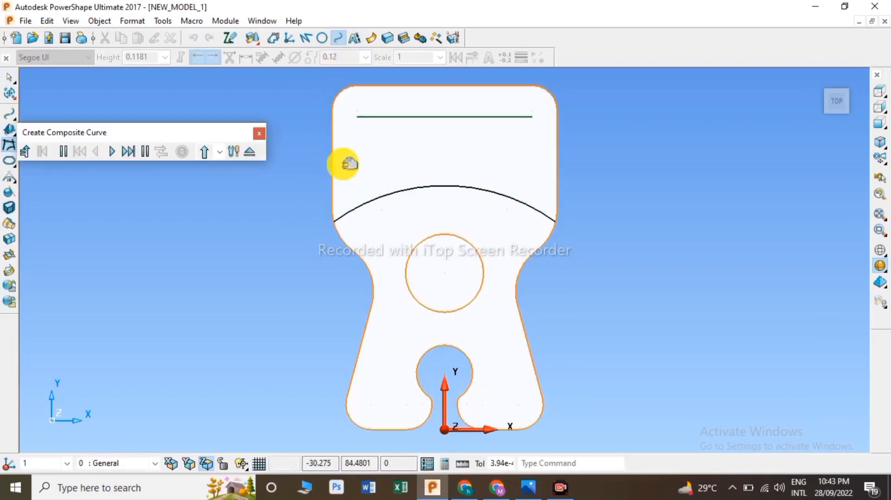
pyautogui.click(333, 147)
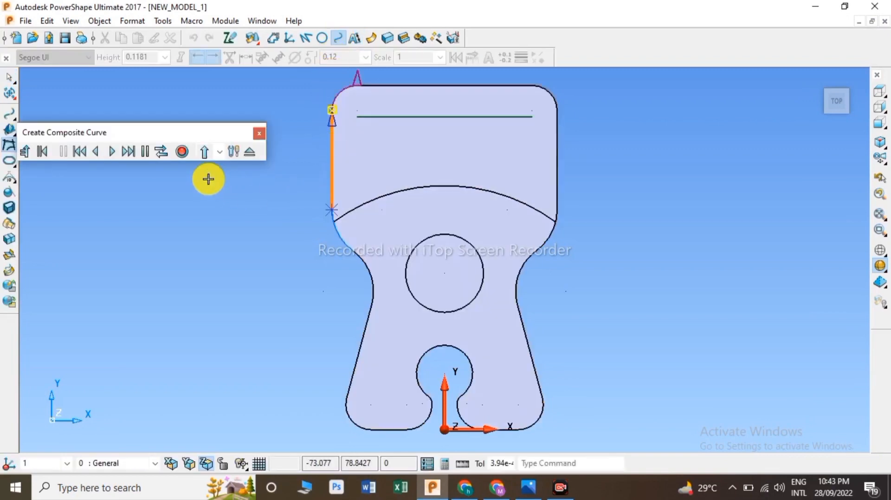
pyautogui.click(251, 153)
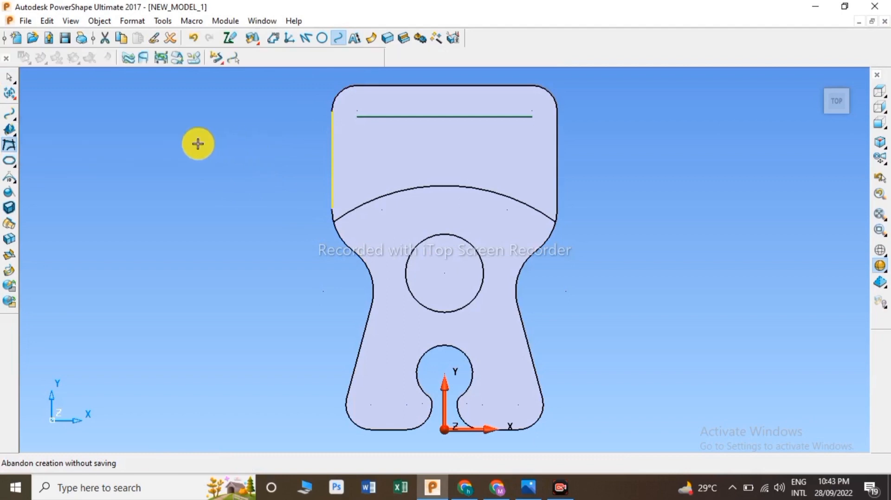
# Step: Move the left edge curve inward along X
pyautogui.click(10, 93)
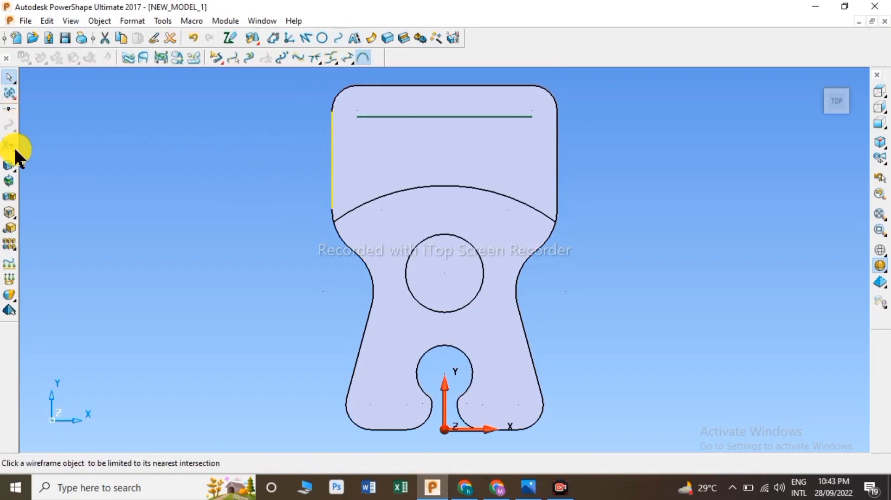
pyautogui.click(11, 163)
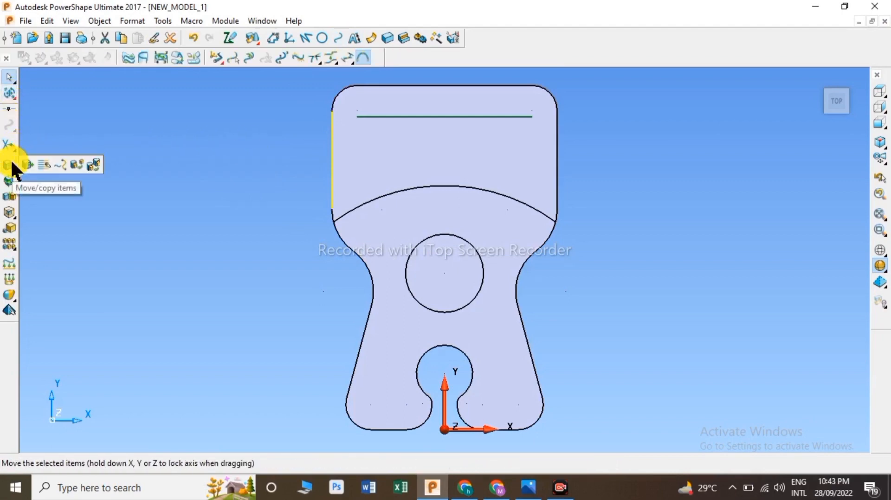
pyautogui.click(12, 165)
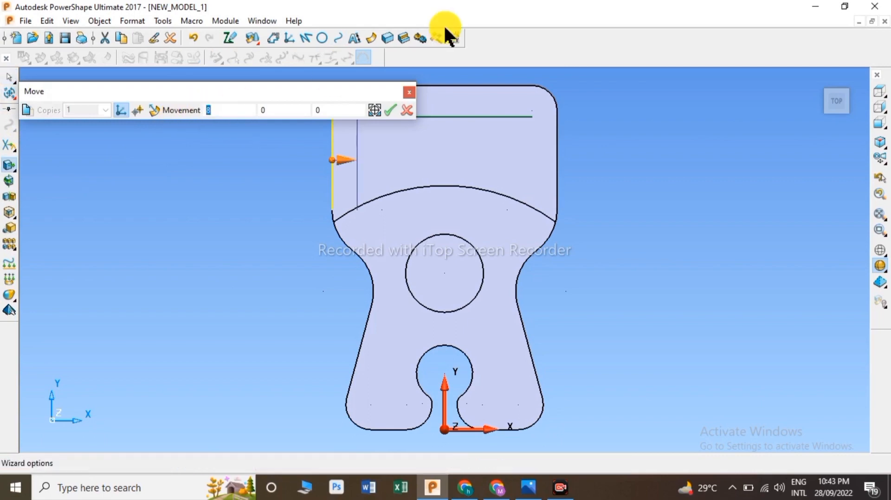
pyautogui.click(396, 111)
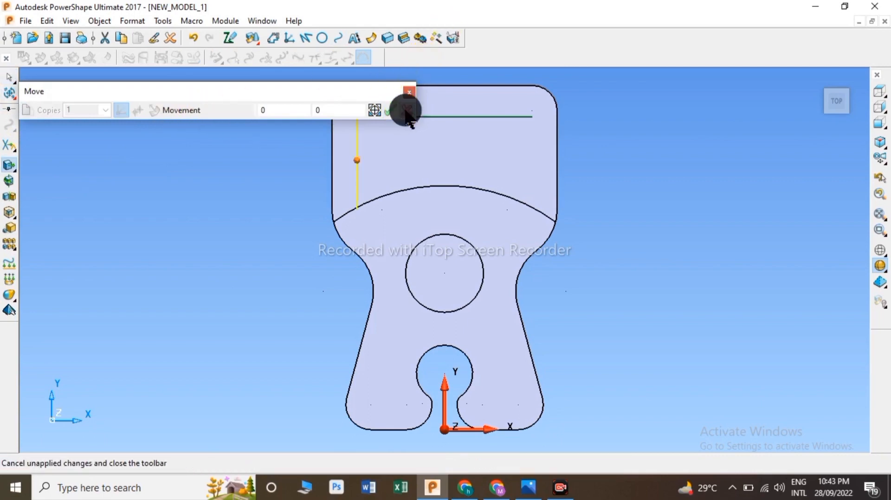
pyautogui.click(408, 93)
pyautogui.click(255, 151)
pyautogui.click(402, 224)
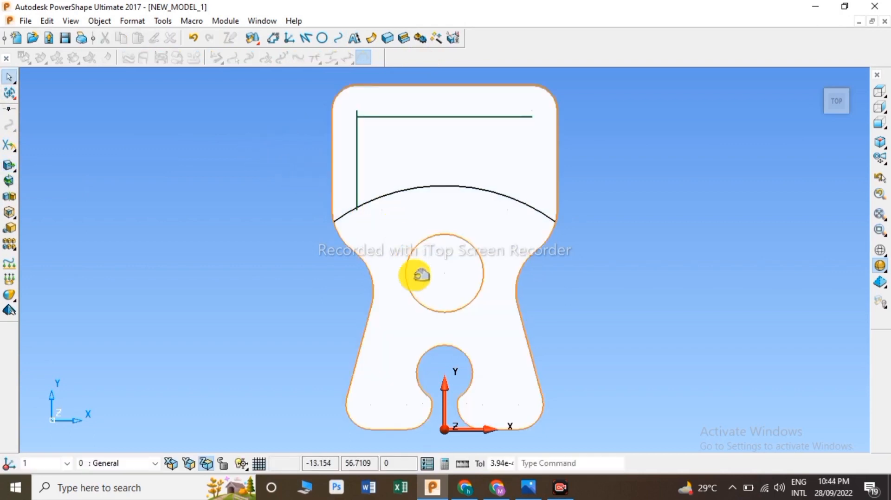
pyautogui.click(261, 256)
# Step: Draw circles at the upper corner and at the lower end of the left vertical line where it meets the arc
pyautogui.click(321, 38)
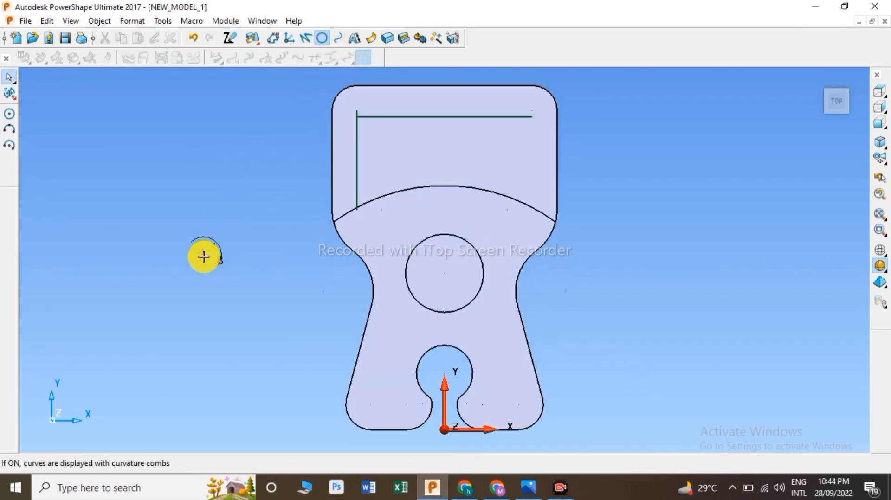
pyautogui.click(9, 114)
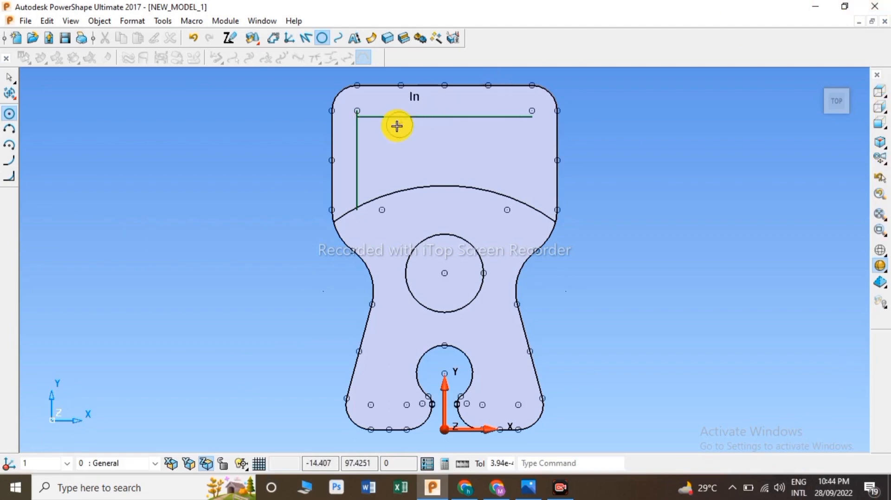
pyautogui.scroll(4, 356, 118)
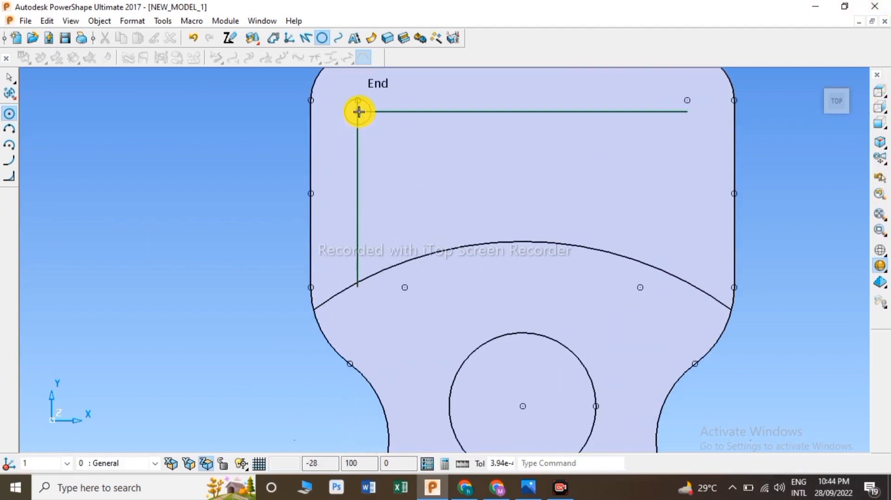
pyautogui.click(359, 112)
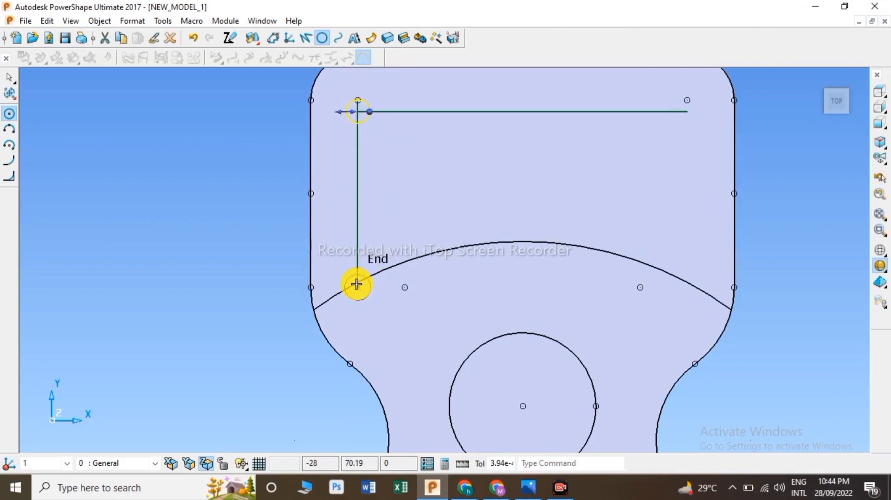
pyautogui.scroll(3, 357, 284)
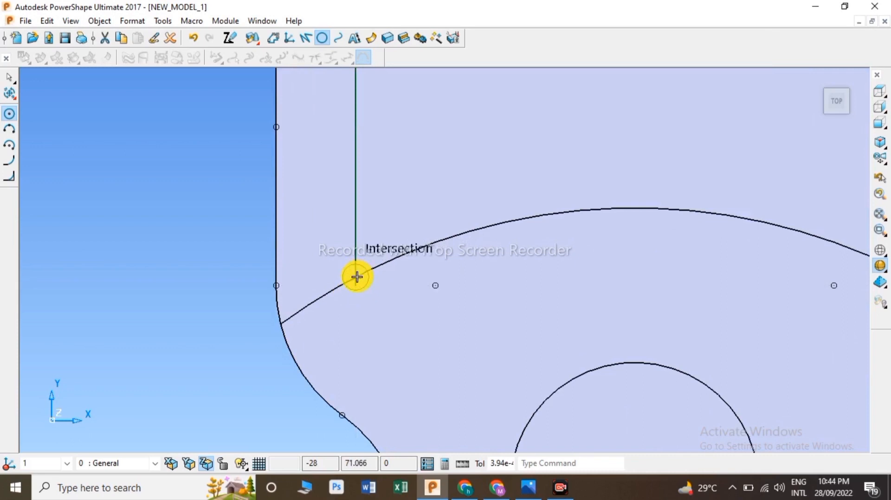
pyautogui.click(357, 277)
pyautogui.scroll(-3, 351, 259)
# Step: Draw a vertical line from the top line's midpoint down to the arc
pyautogui.click(305, 36)
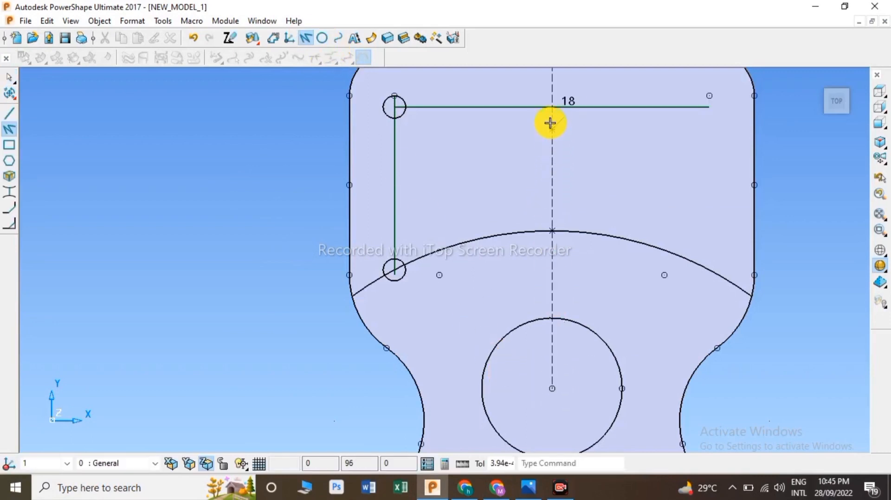
pyautogui.click(553, 106)
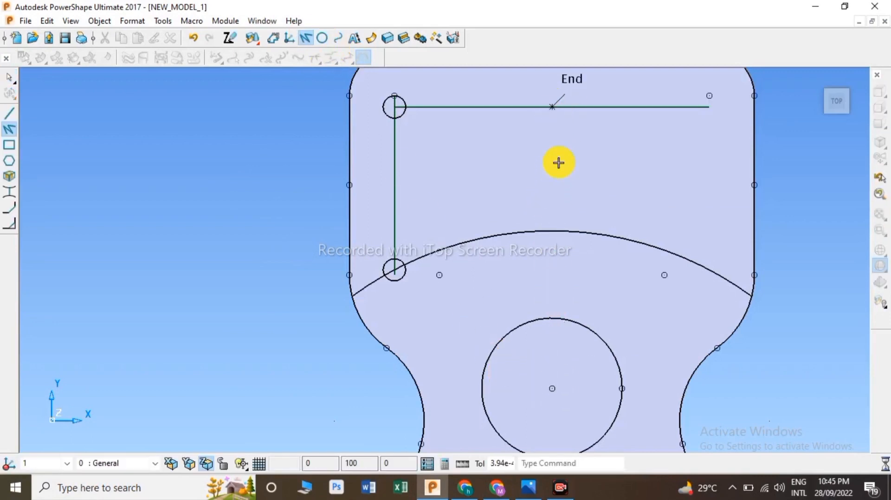
pyautogui.click(551, 233)
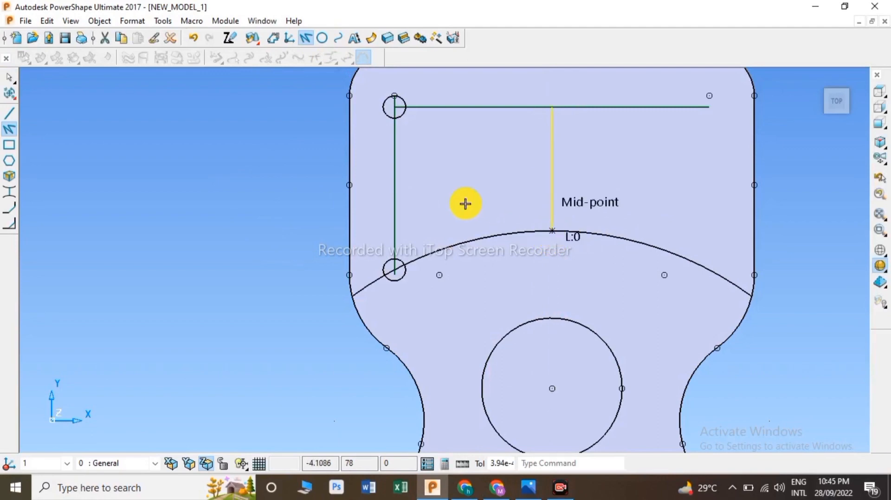
# Step: Place 2 mm circles at both ends of the new centre line
pyautogui.click(322, 37)
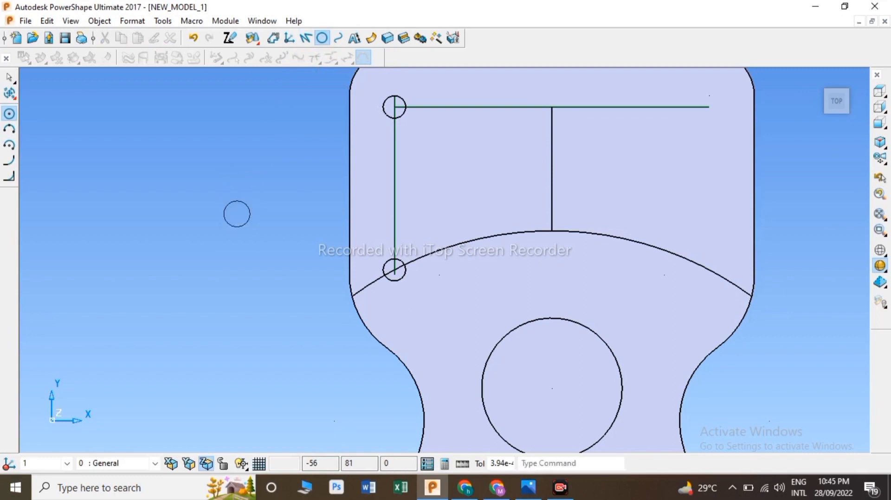
pyautogui.click(554, 107)
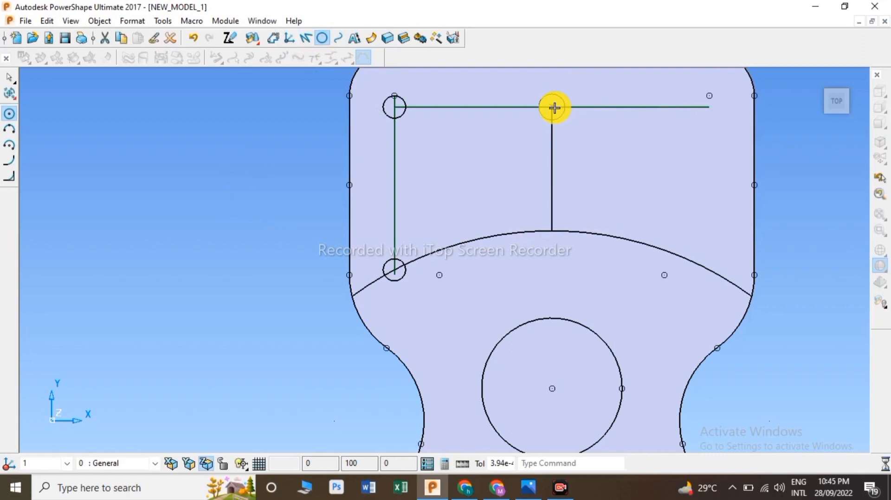
pyautogui.click(555, 233)
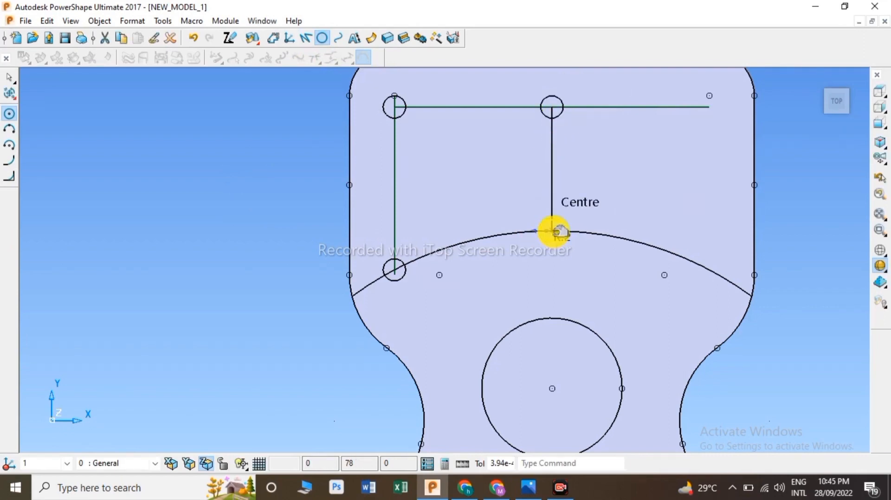
# Step: Place 2 mm circles at the top line's right end and at the midpoints between existing circles
pyautogui.click(630, 108)
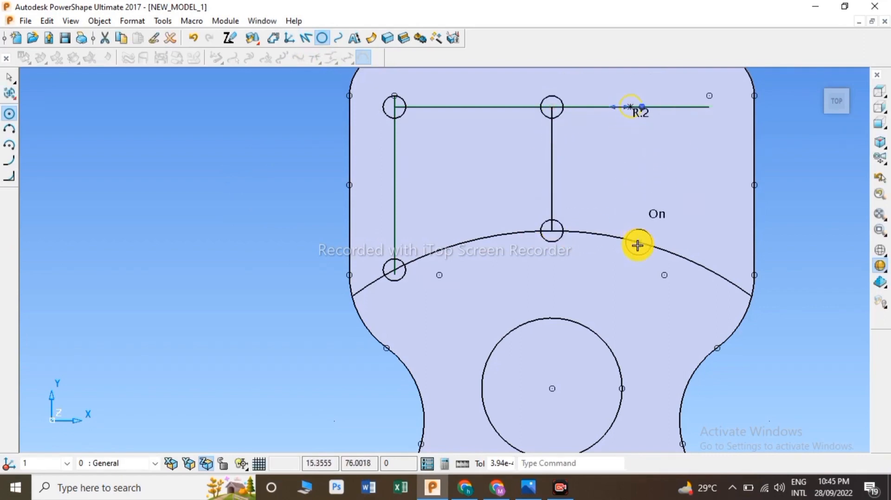
pyautogui.click(710, 108)
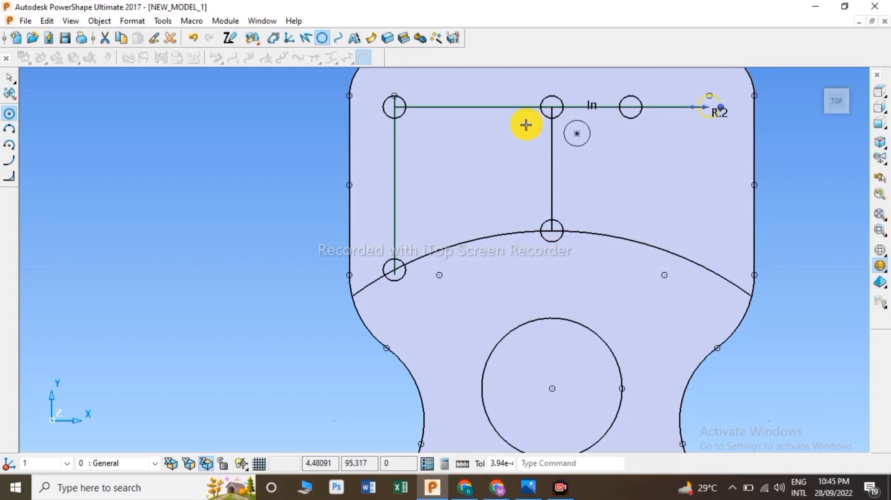
pyautogui.click(475, 106)
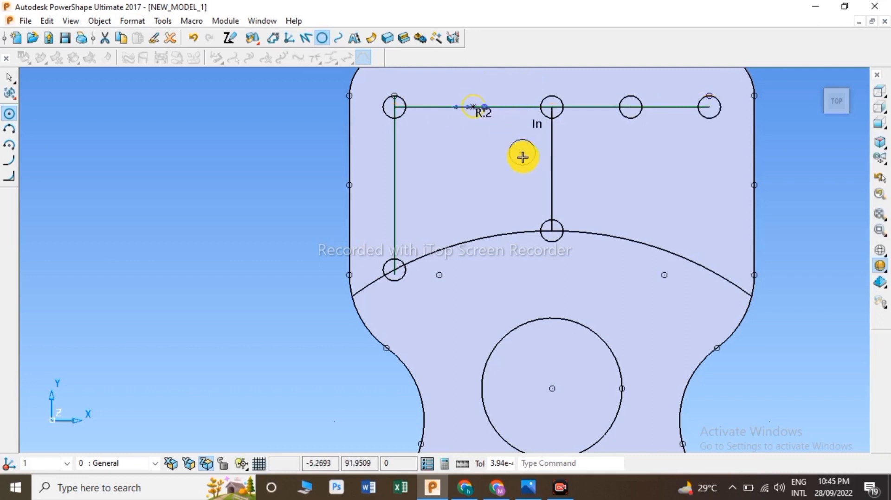
pyautogui.rightClick(284, 103)
pyautogui.click(303, 112)
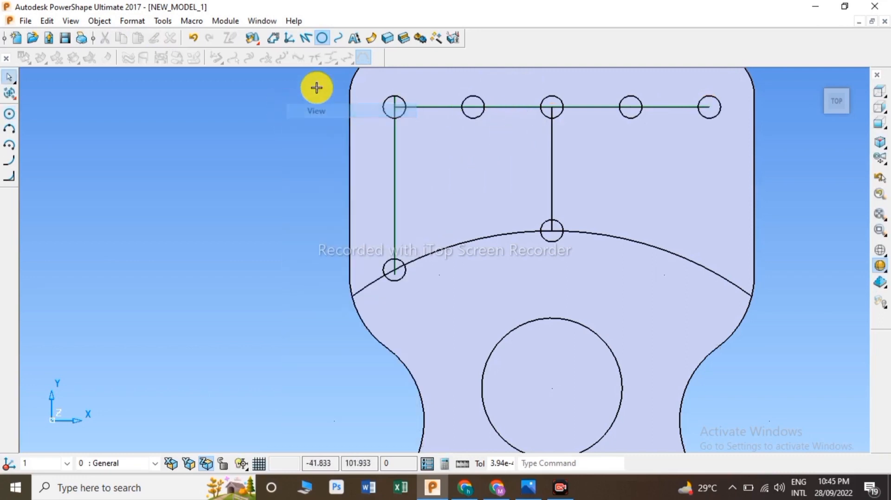
# Step: Draw vertical lines down from the second and fourth circle centres to the arc
pyautogui.click(306, 38)
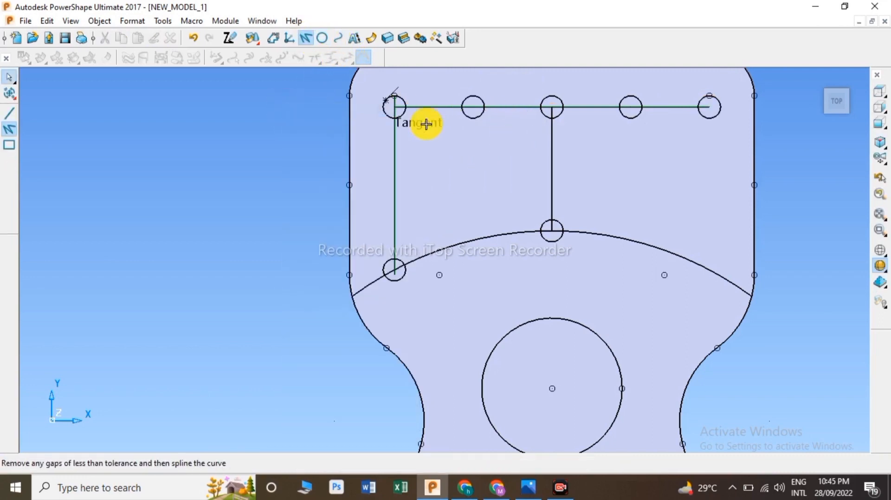
pyautogui.click(473, 108)
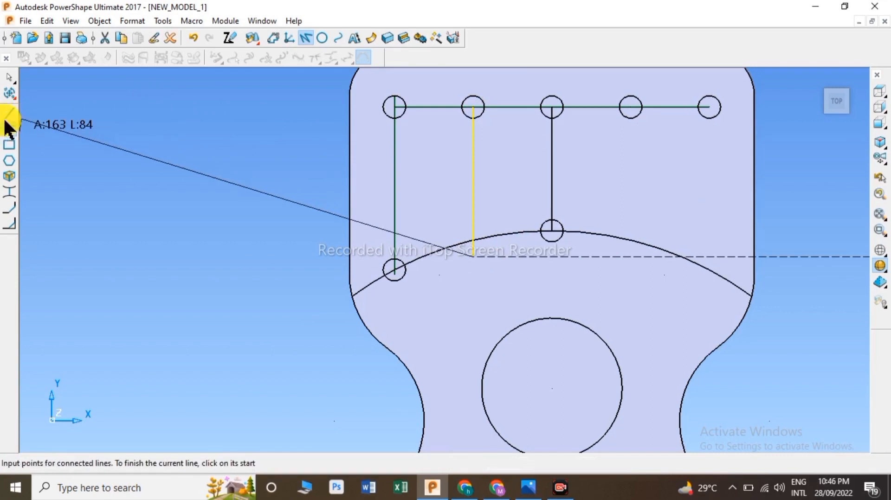
pyautogui.click(9, 113)
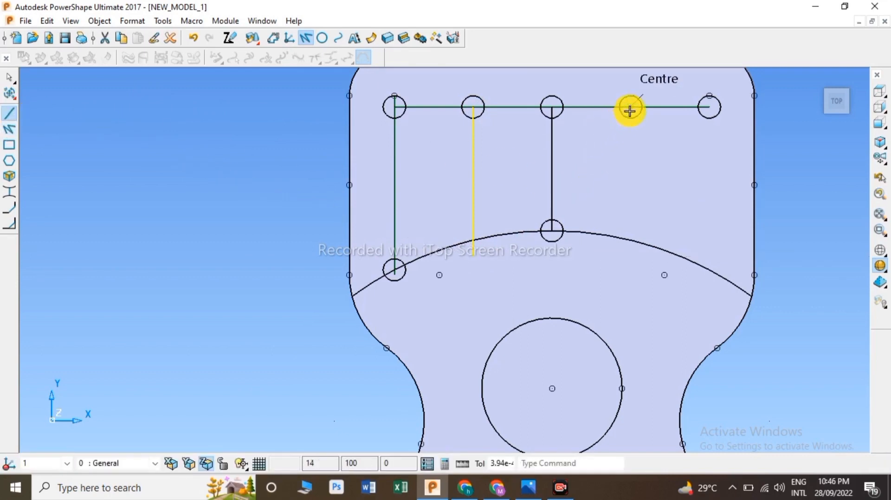
pyautogui.click(632, 254)
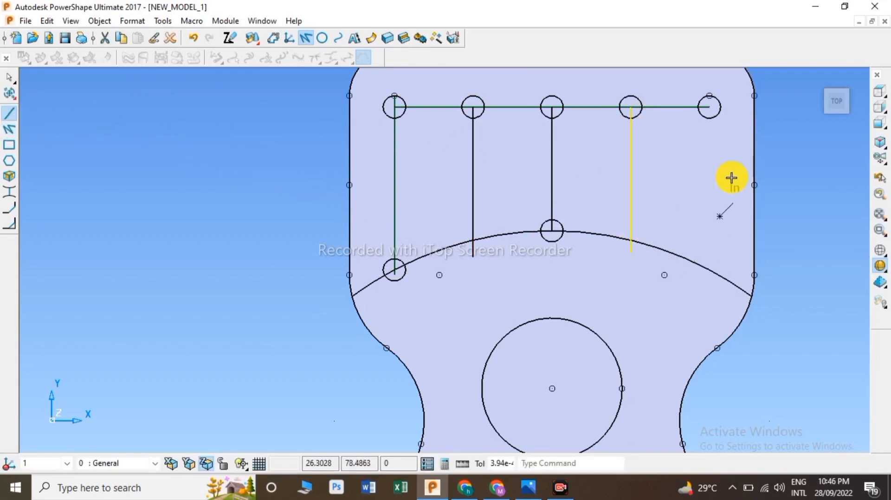
# Step: Draw a vertical line from the top line's right-end circle centre down to the arc
pyautogui.click(711, 108)
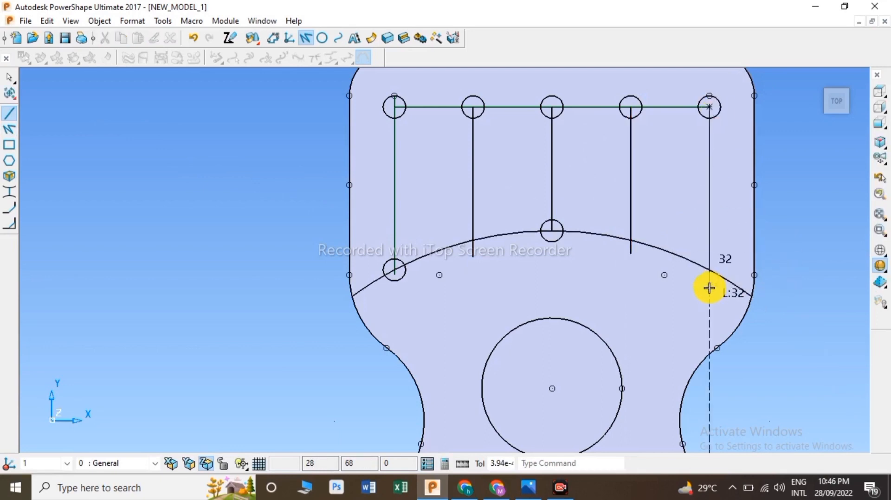
pyautogui.click(711, 280)
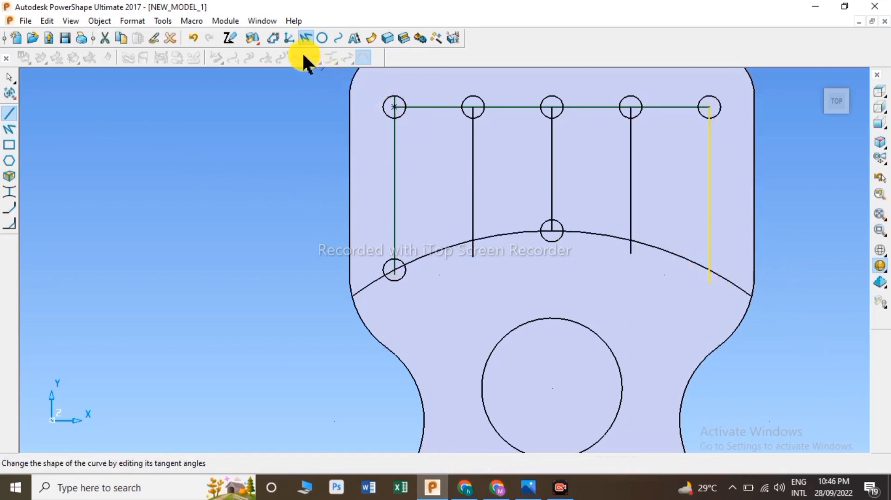
pyautogui.click(320, 38)
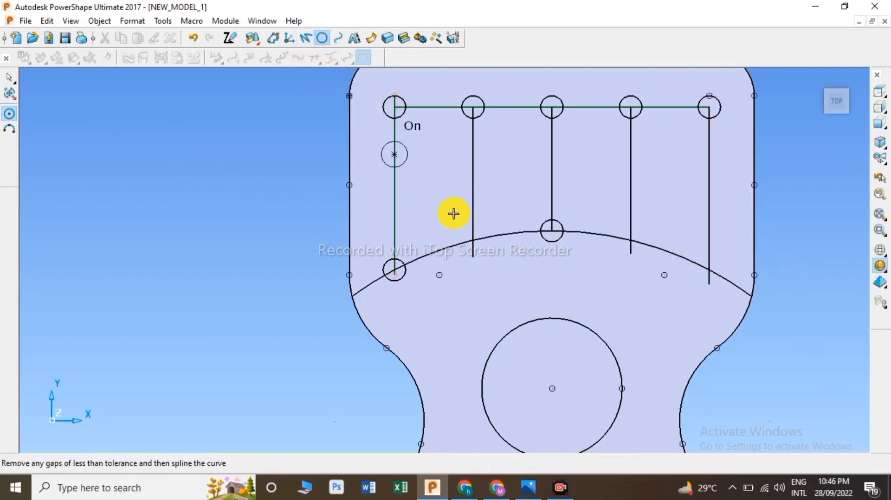
pyautogui.click(473, 239)
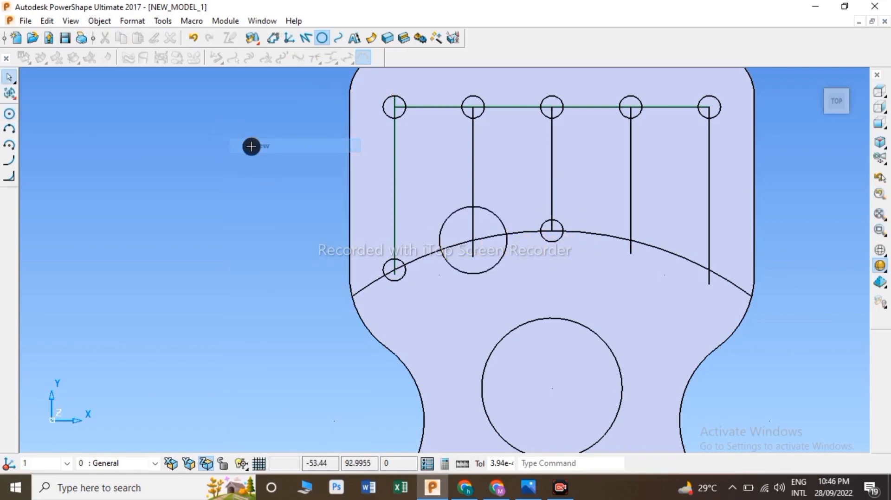
pyautogui.click(448, 216)
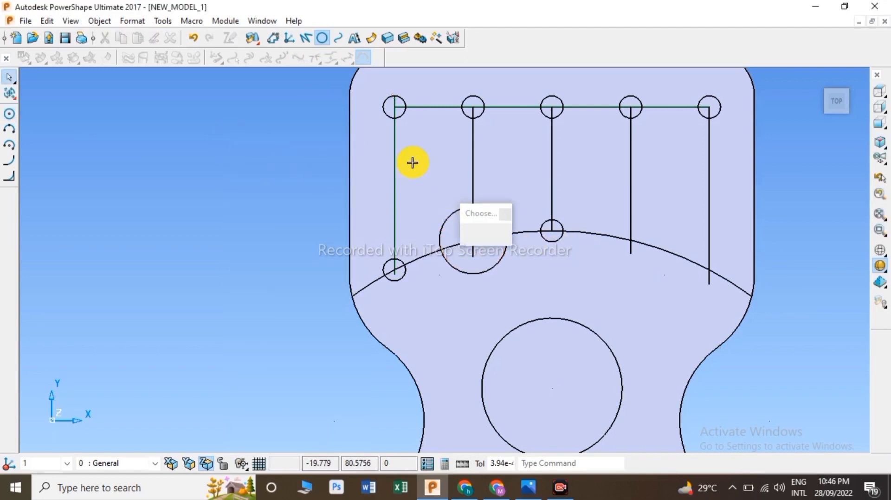
pyautogui.click(169, 37)
# Step: Place R2 circles where the second, fourth and rightmost vertical lines meet the arc
pyautogui.click(321, 38)
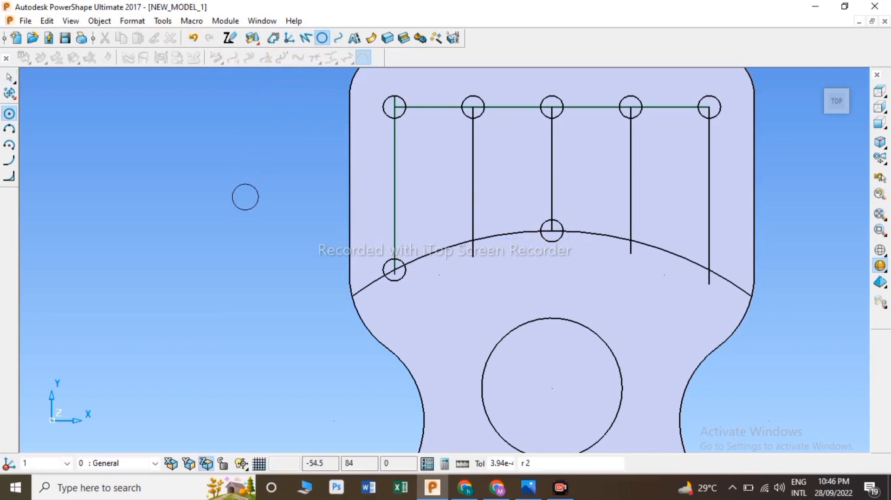
pyautogui.click(475, 241)
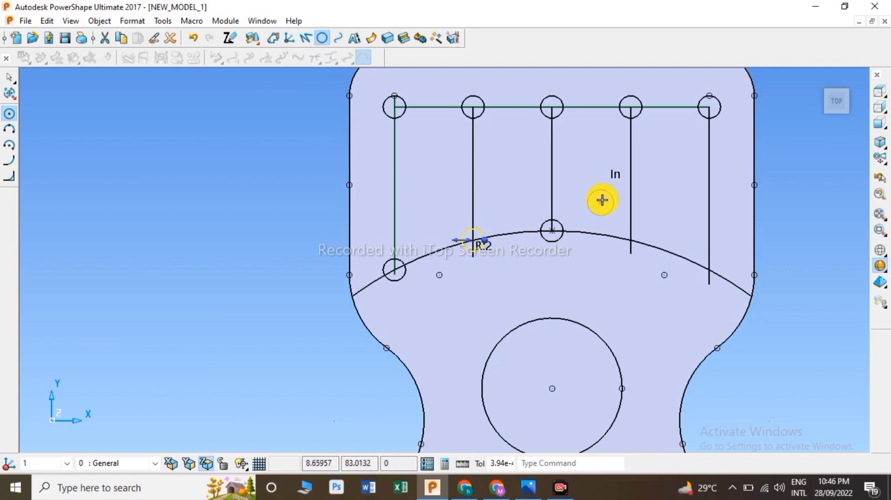
pyautogui.click(632, 241)
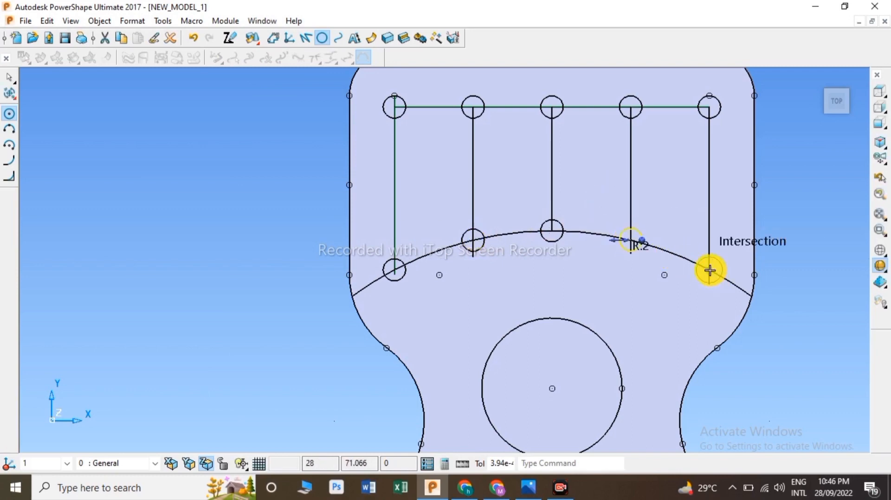
pyautogui.click(710, 270)
pyautogui.rightClick(300, 125)
pyautogui.click(307, 130)
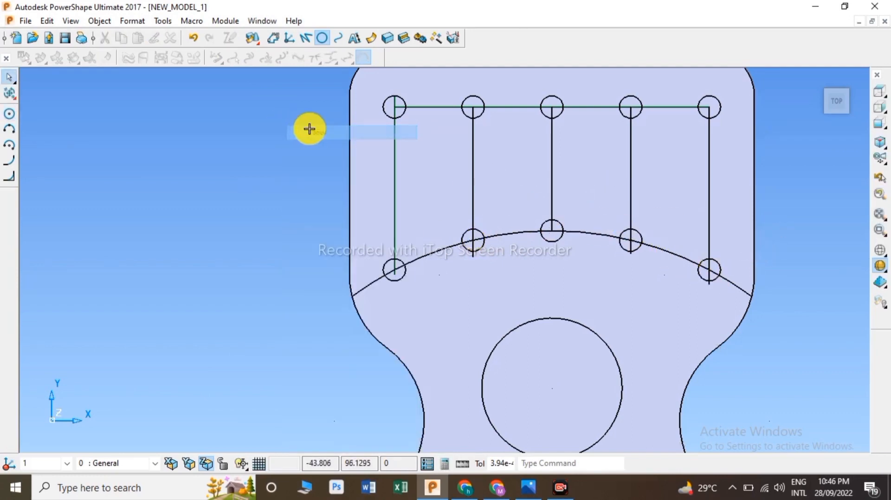
# Step: Draw lines tangent to both sides of the leftmost column's circles to outline the first slot
pyautogui.scroll(2, 394, 104)
pyautogui.scroll(3, 394, 103)
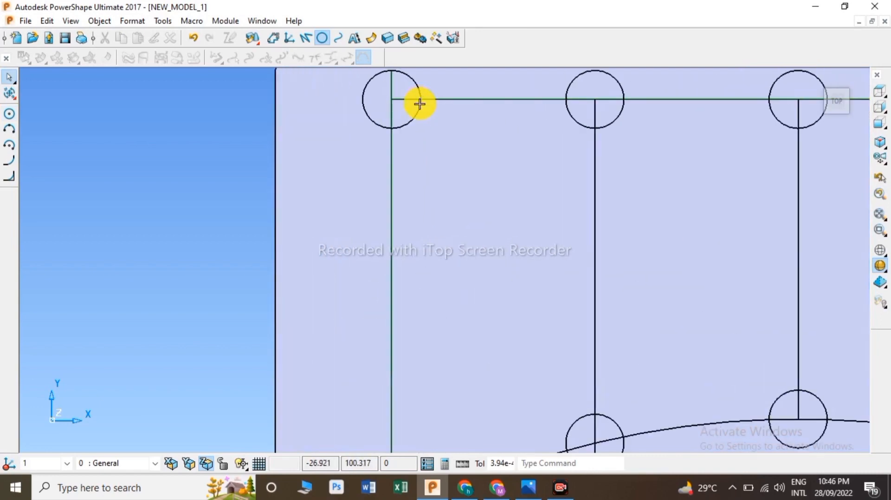
pyautogui.click(417, 97)
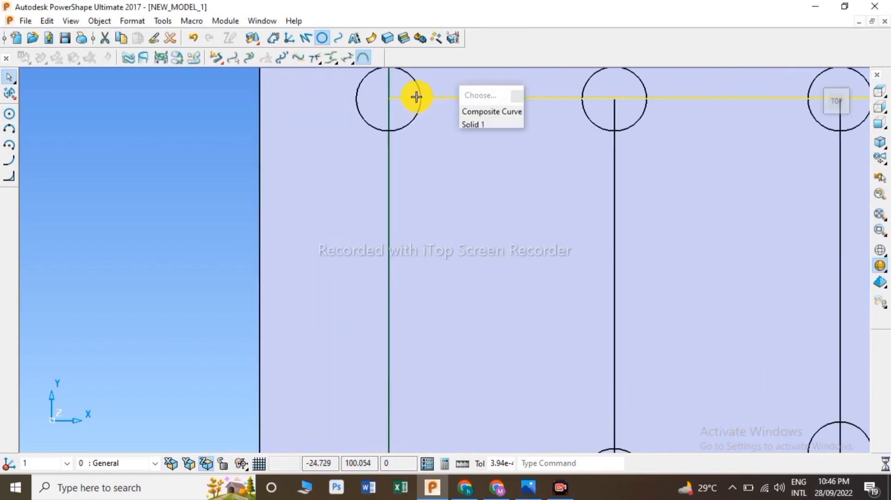
pyautogui.click(205, 117)
pyautogui.scroll(-3, 330, 92)
pyautogui.click(306, 41)
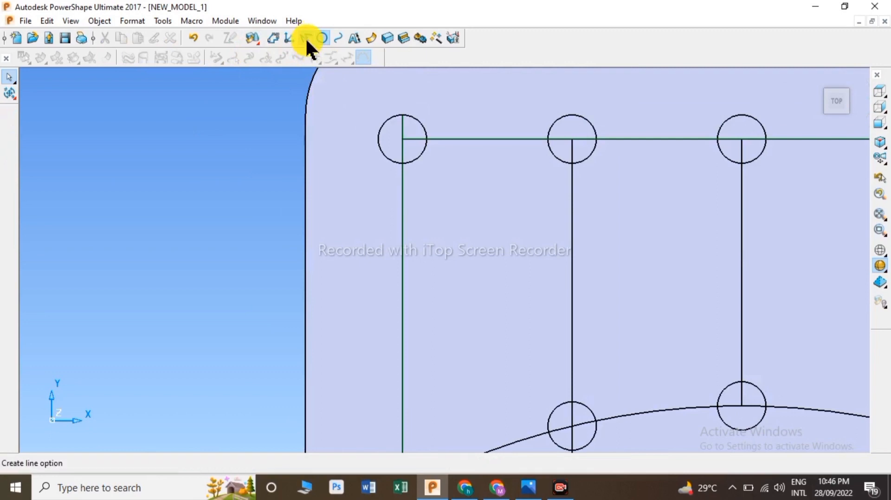
pyautogui.click(378, 140)
pyautogui.scroll(-4, 375, 286)
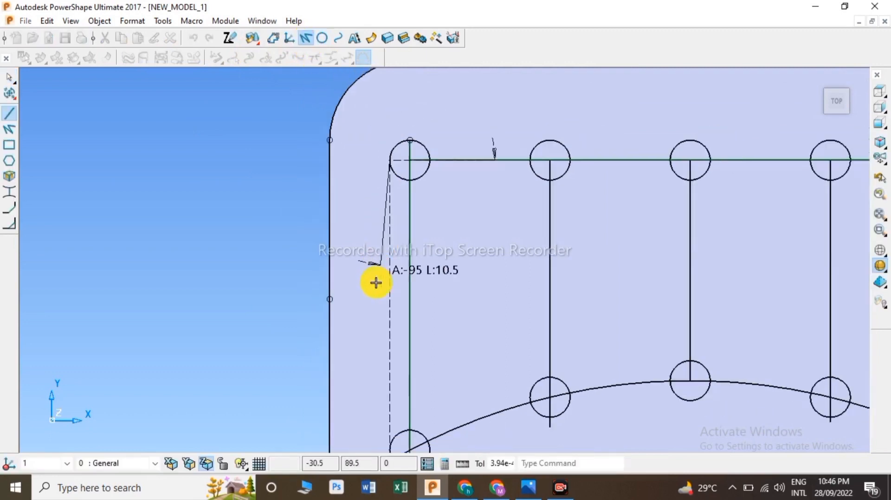
pyautogui.scroll(-1, 403, 370)
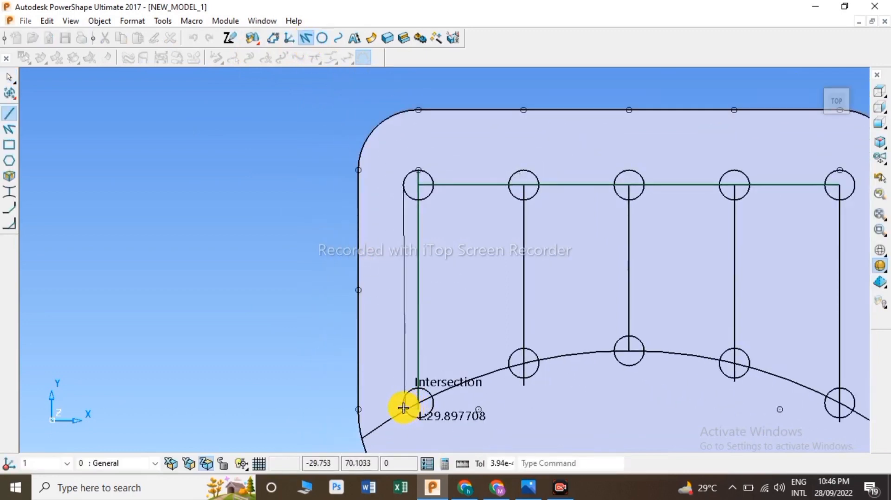
pyautogui.scroll(5, 404, 405)
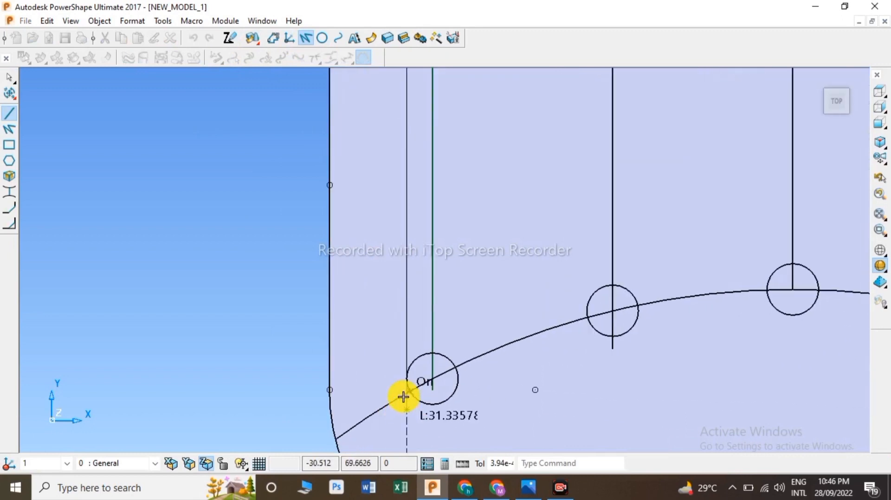
pyautogui.scroll(1, 406, 387)
pyautogui.click(406, 380)
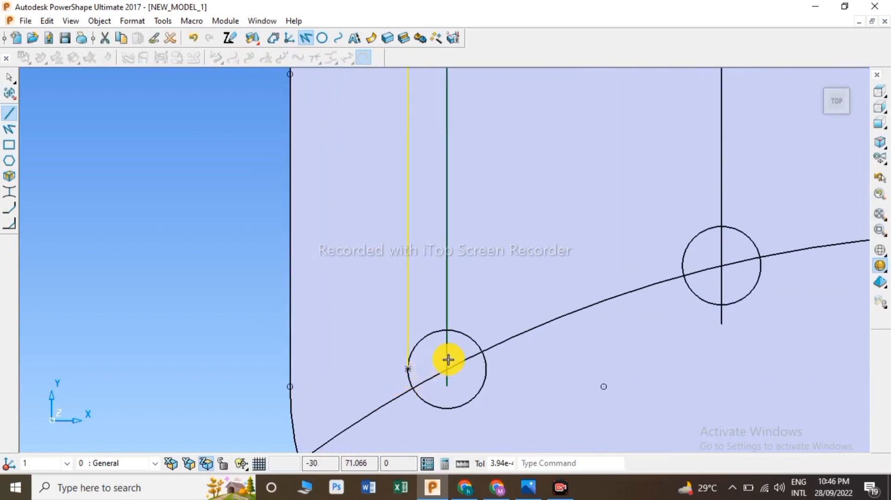
pyautogui.click(489, 370)
pyautogui.scroll(-4, 494, 227)
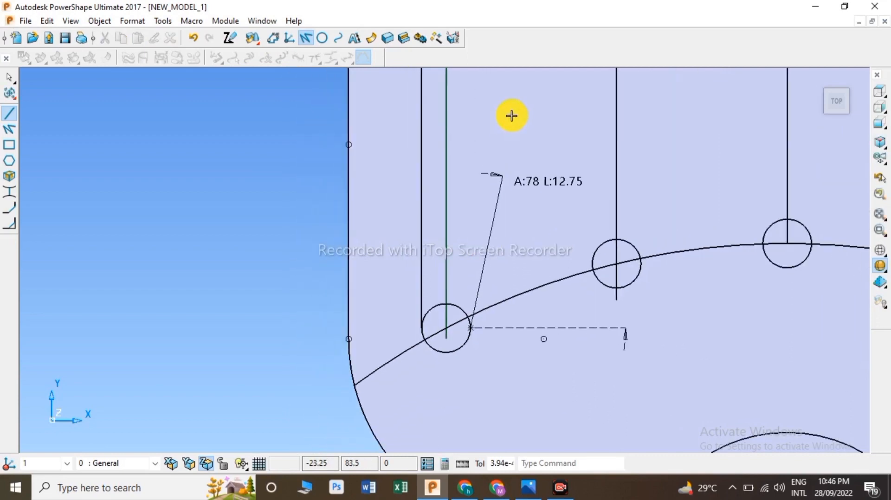
pyautogui.scroll(-3, 477, 86)
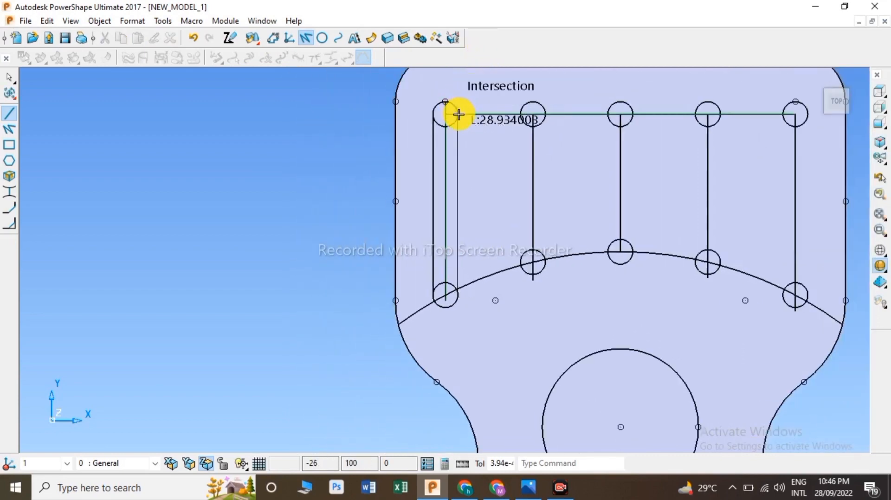
pyautogui.click(459, 116)
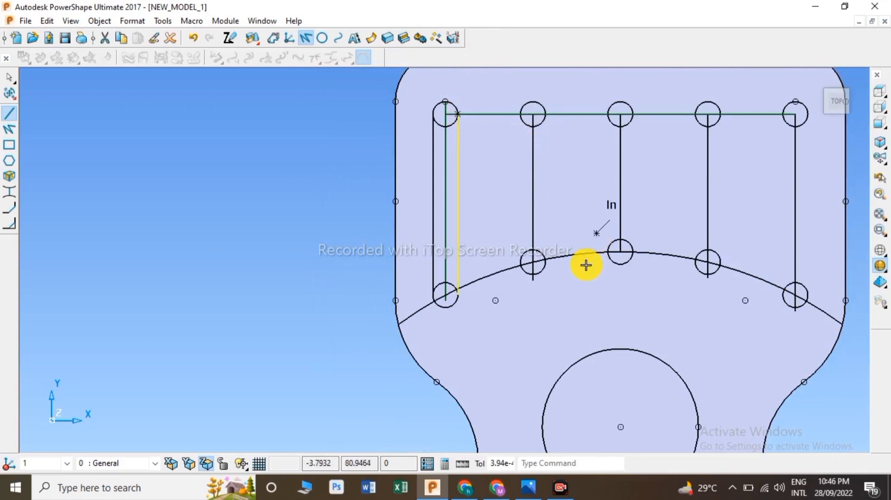
# Step: Draw lines tangent to both sides of the second column's circles to outline the second slot
pyautogui.scroll(4, 518, 267)
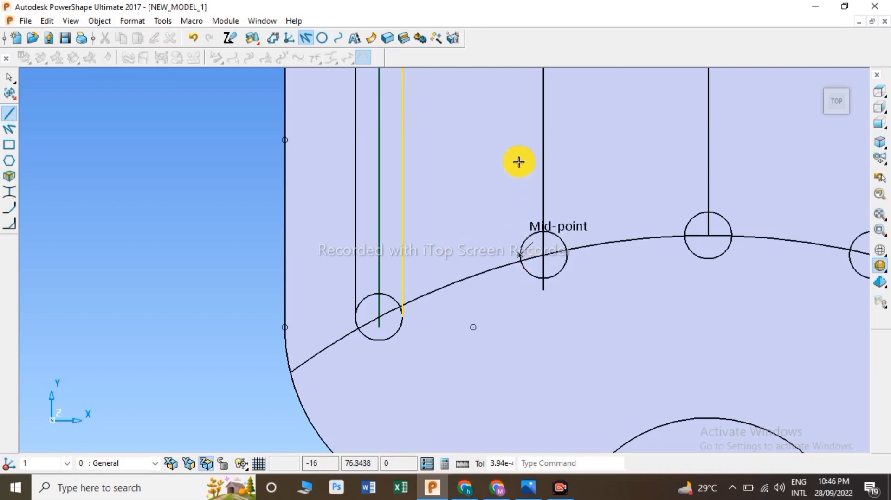
pyautogui.scroll(-4, 526, 145)
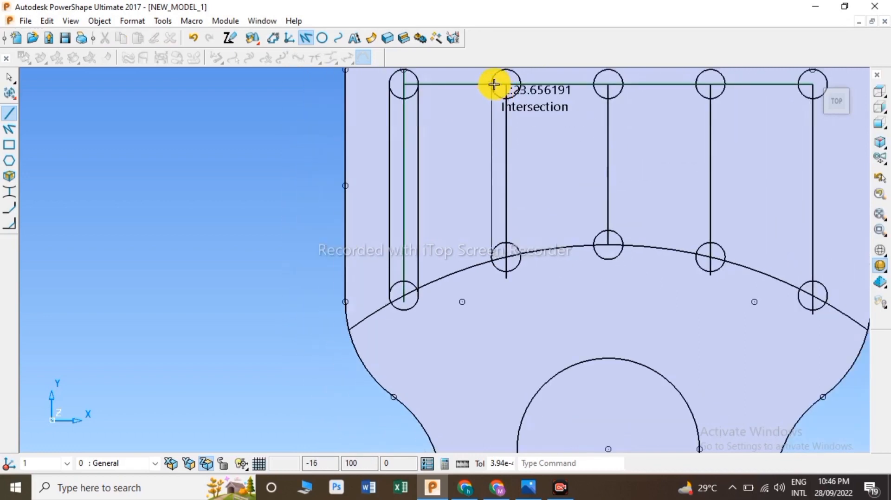
pyautogui.click(492, 84)
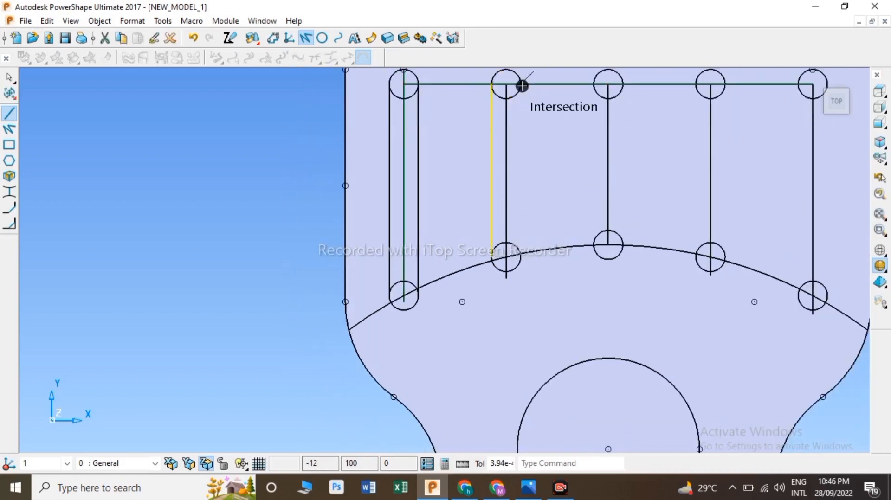
pyautogui.click(522, 86)
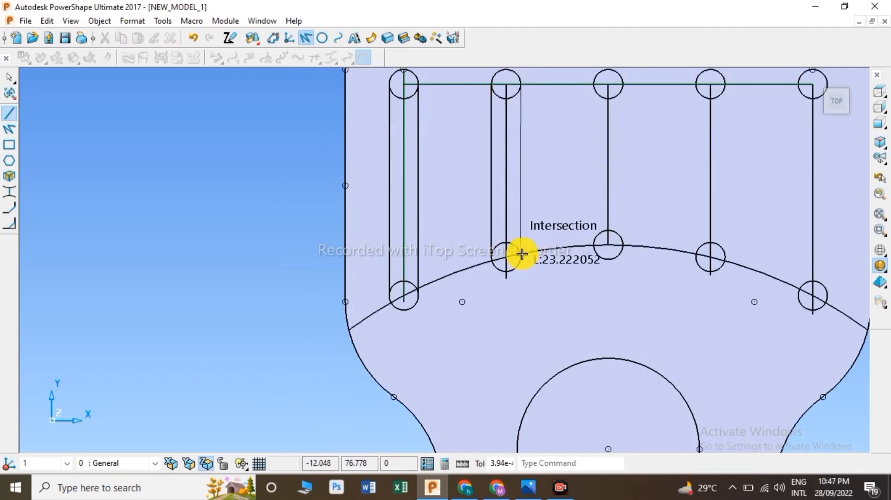
pyautogui.scroll(5, 522, 256)
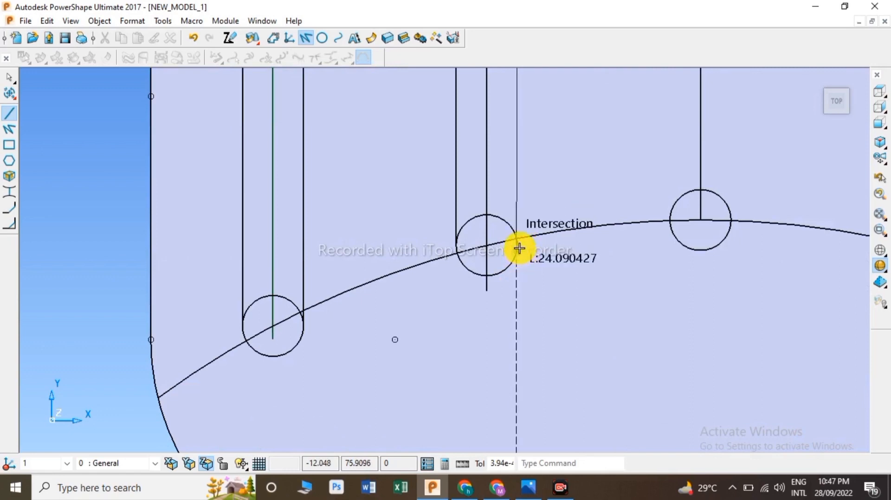
pyautogui.click(517, 244)
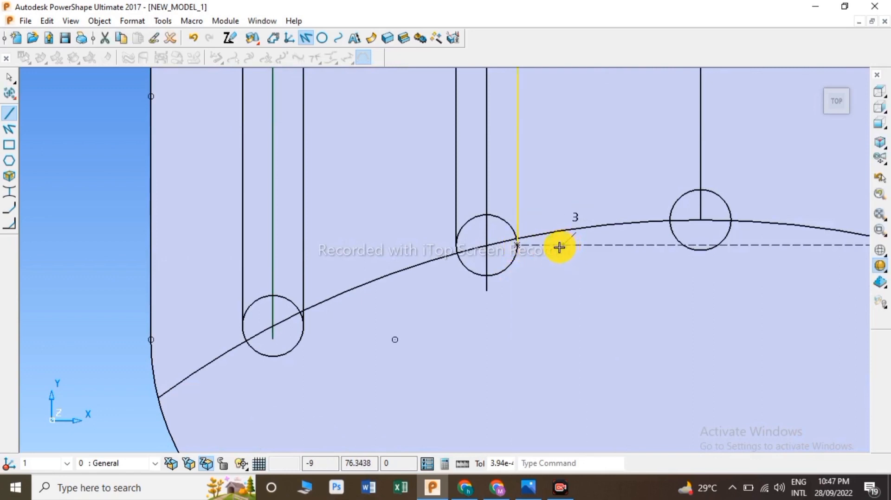
# Step: Draw lines tangent to both sides of the middle column's circles to outline the third slot
pyautogui.scroll(4, 559, 247)
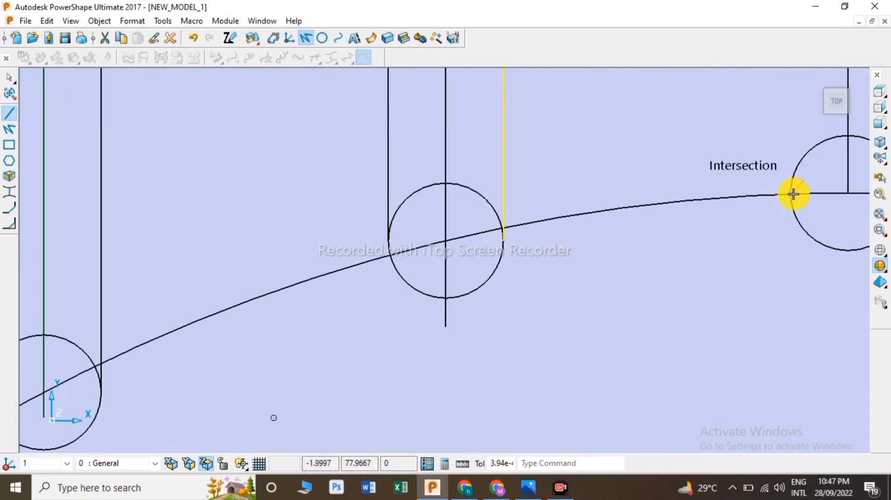
pyautogui.click(789, 166)
pyautogui.scroll(-3, 794, 144)
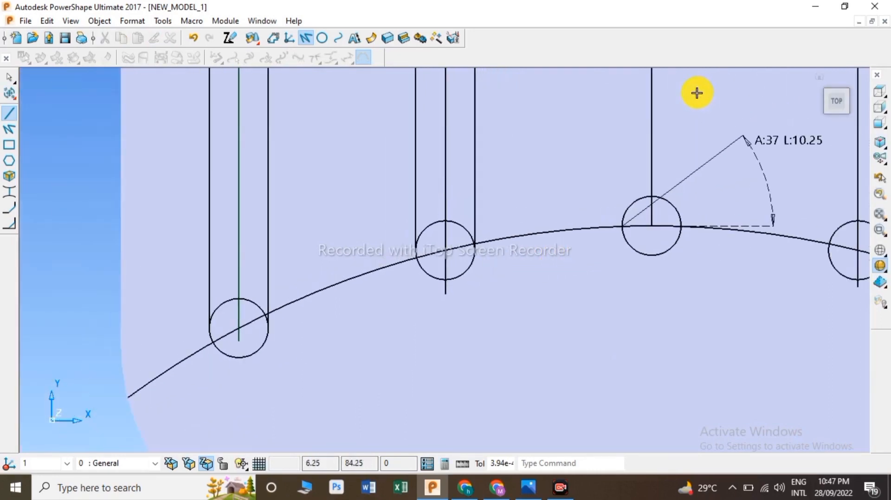
pyautogui.scroll(-5, 697, 93)
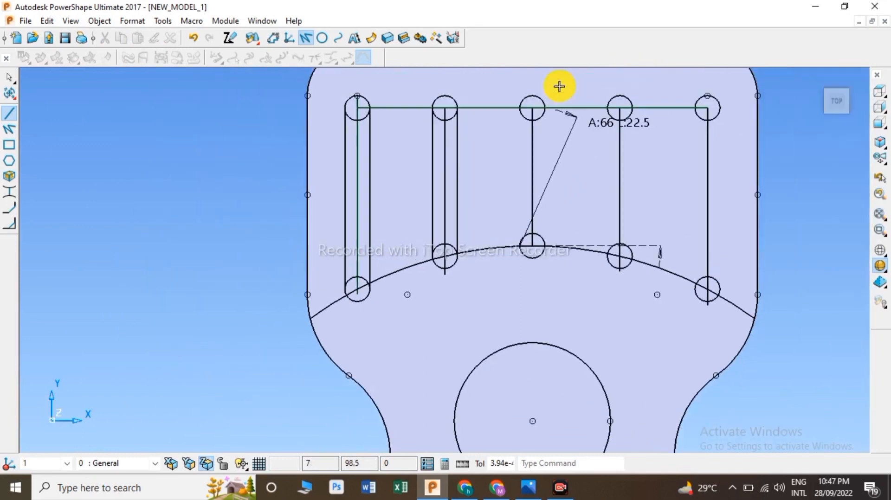
pyautogui.click(520, 109)
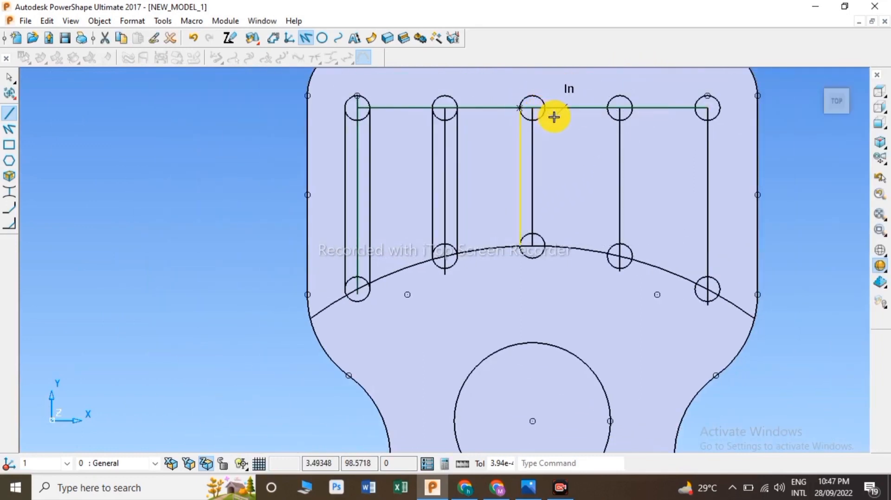
pyautogui.click(553, 124)
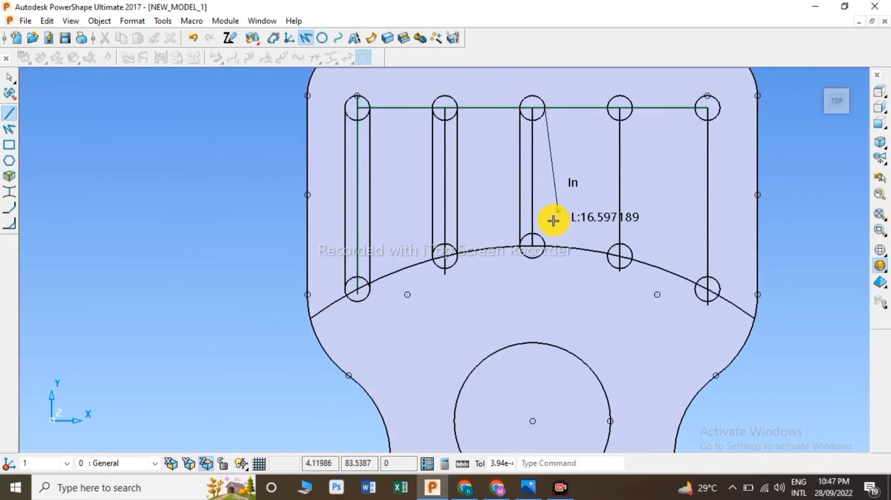
pyautogui.click(545, 245)
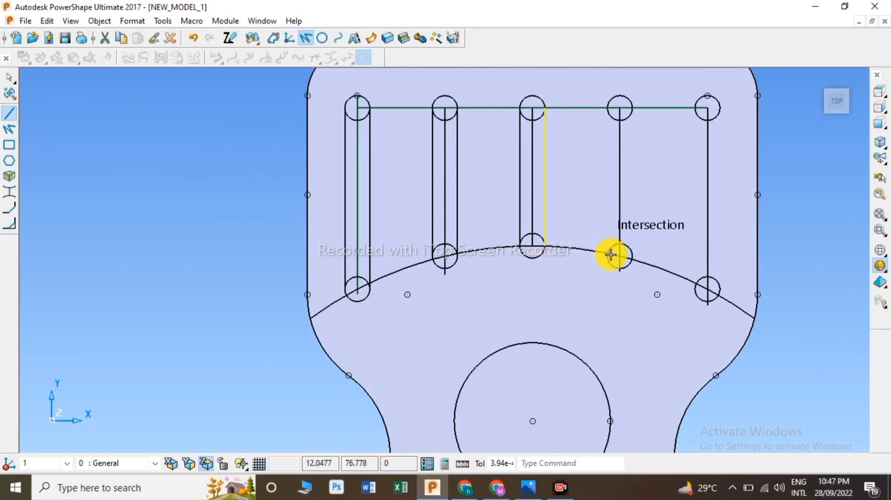
# Step: Delete the construction arc that crosses the bottom of the slots
pyautogui.scroll(3, 608, 250)
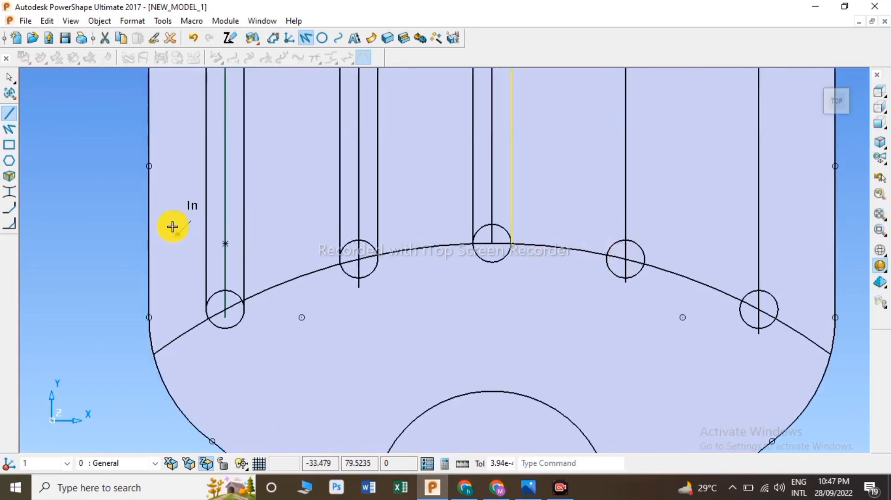
pyautogui.rightClick(98, 190)
pyautogui.click(119, 159)
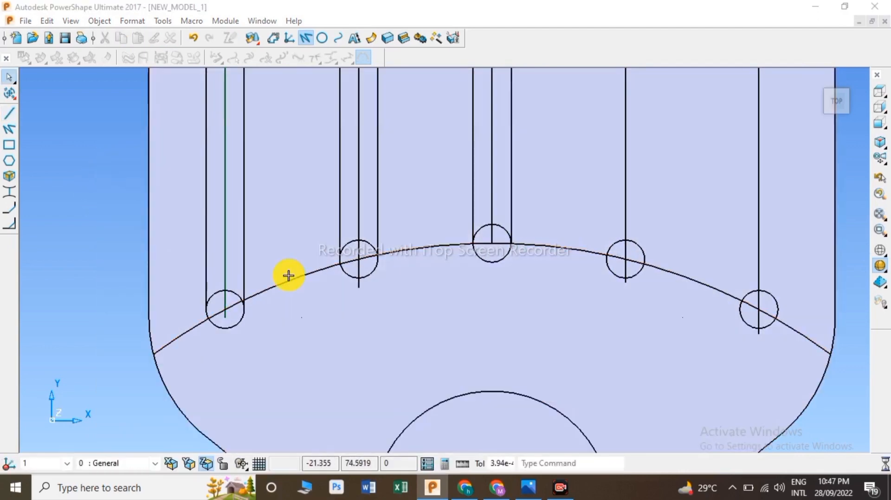
pyautogui.click(288, 276)
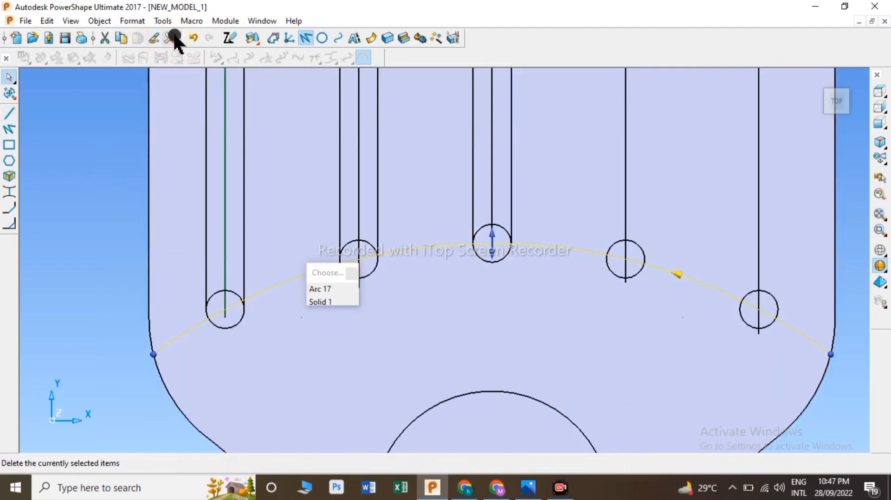
pyautogui.click(171, 38)
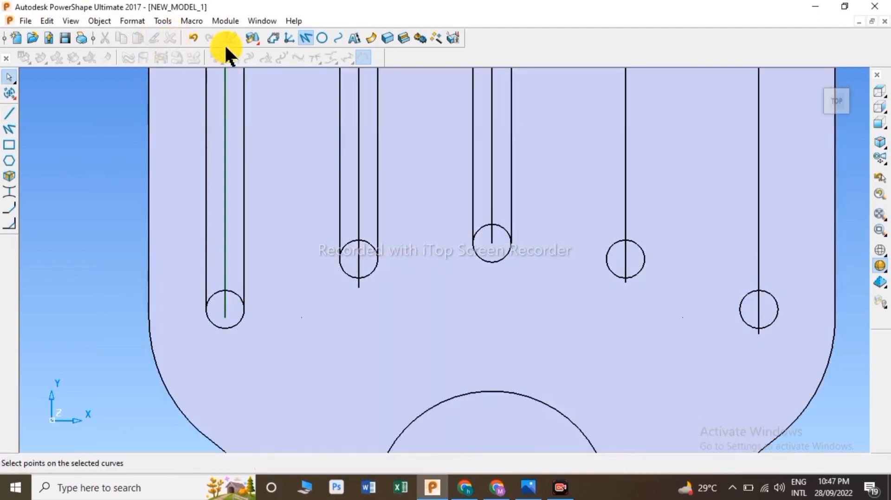
# Step: Draw lines tangent to both sides of the fourth column's circles to outline the fourth slot
pyautogui.click(302, 37)
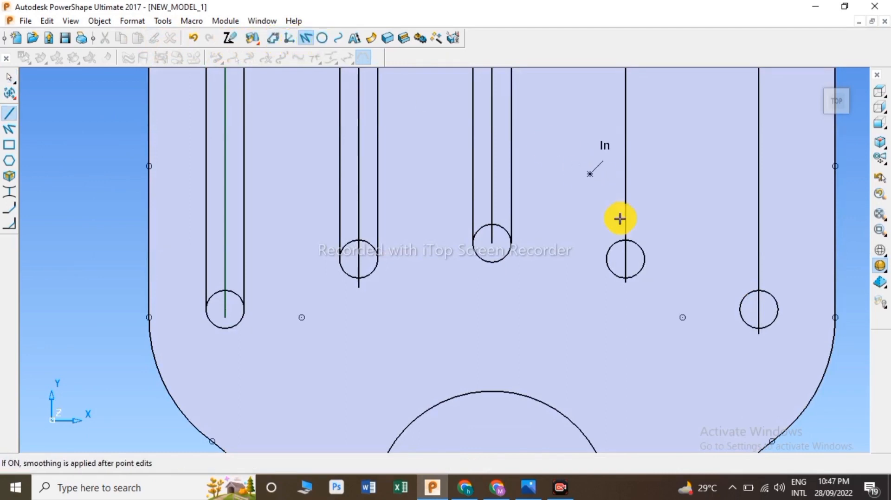
pyautogui.click(608, 262)
pyautogui.scroll(-2, 608, 158)
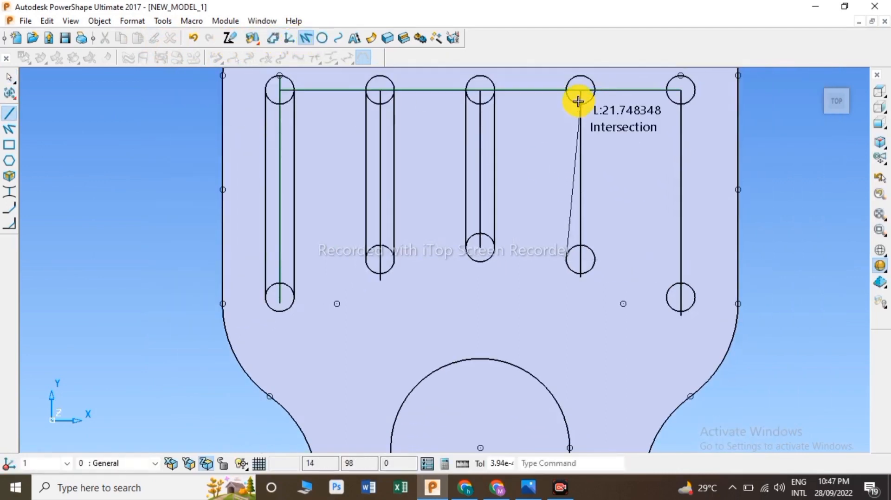
pyautogui.click(567, 91)
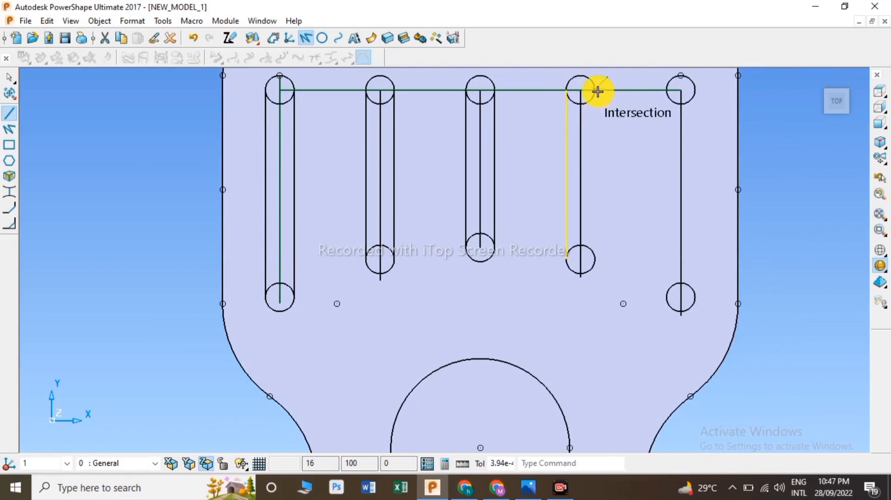
pyautogui.click(596, 91)
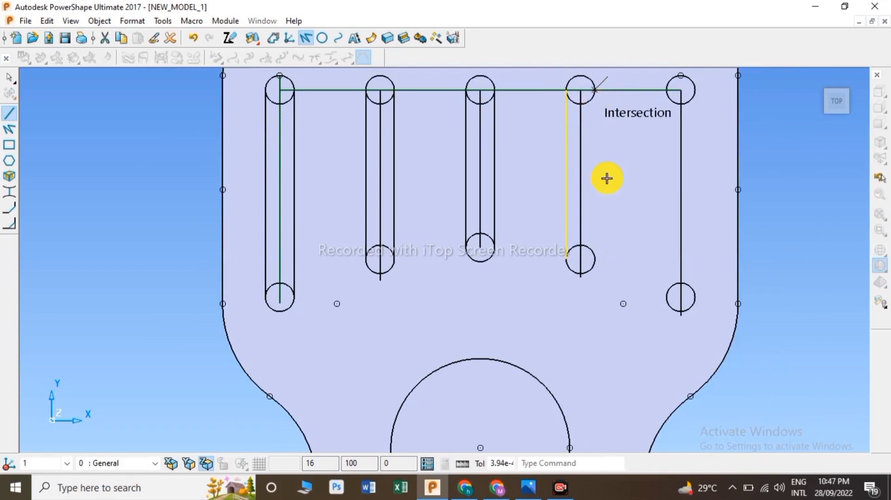
pyautogui.click(598, 259)
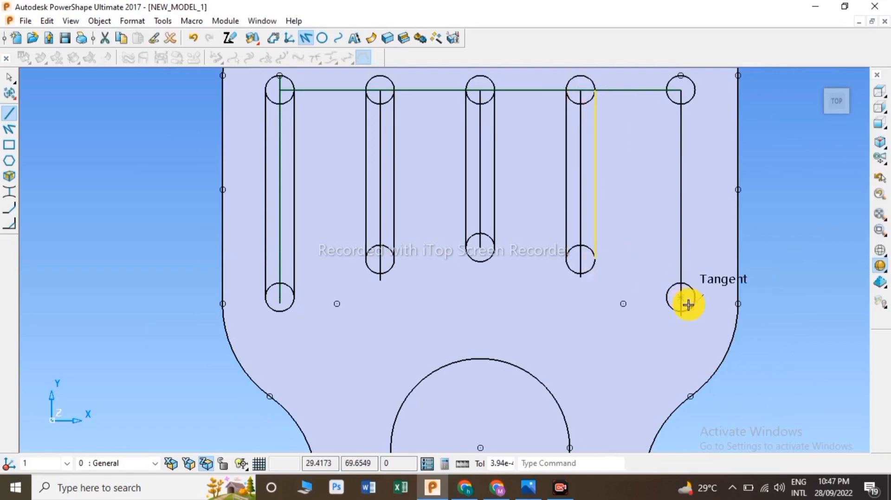
# Step: Draw lines tangent to both sides of the rightmost column's circles to outline the fifth slot
pyautogui.click(666, 297)
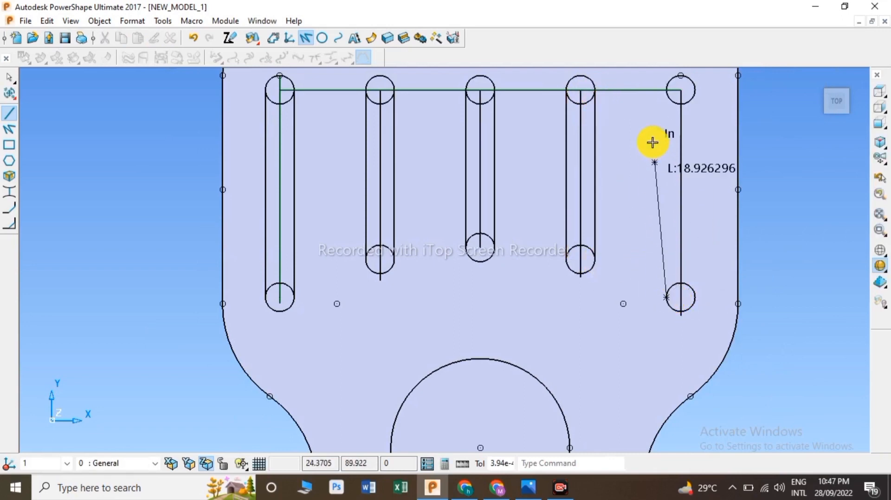
pyautogui.click(677, 91)
pyautogui.click(696, 94)
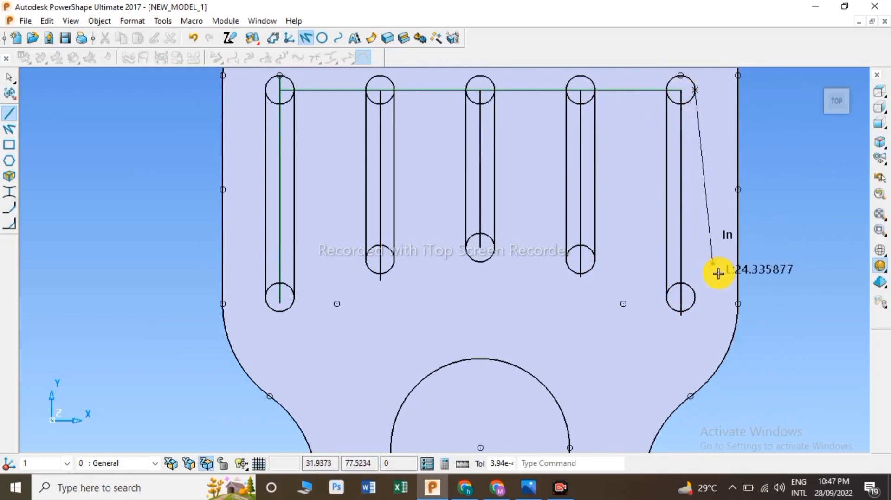
pyautogui.click(696, 303)
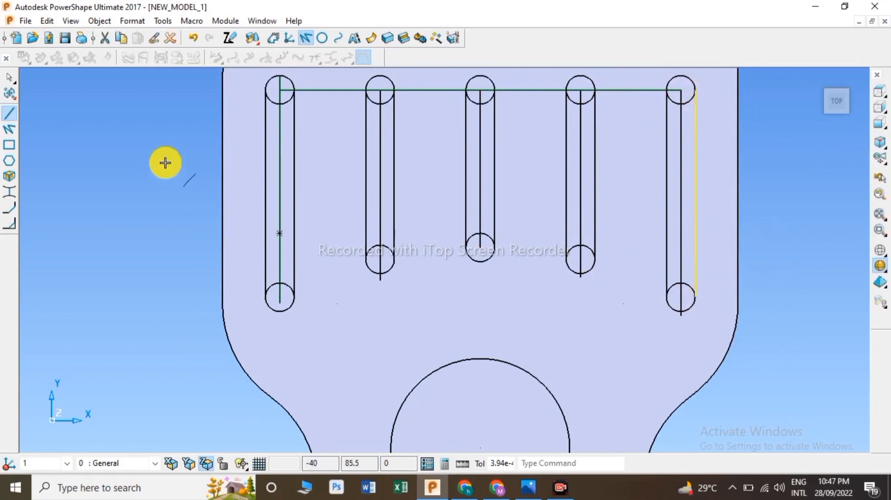
# Step: Trim the circles and tangent lines at the tops of the first two slots into rounded ends
pyautogui.click(8, 106)
pyautogui.click(9, 145)
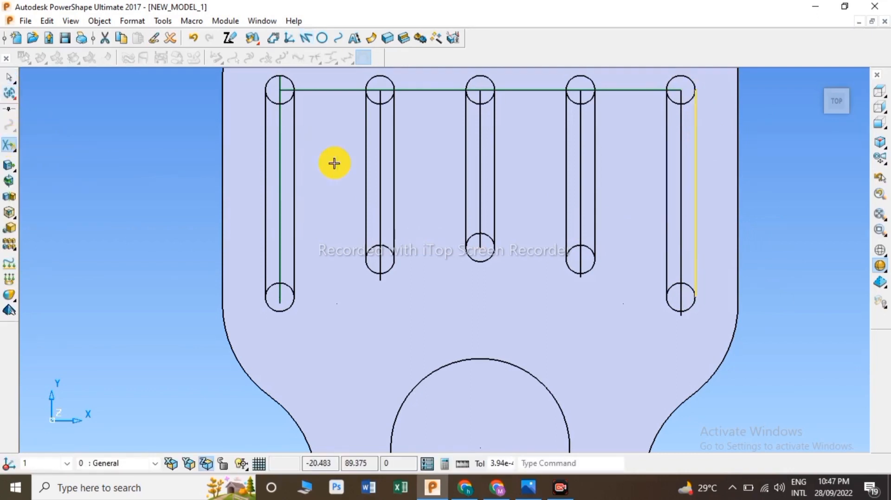
pyautogui.click(281, 96)
pyautogui.scroll(2, 281, 96)
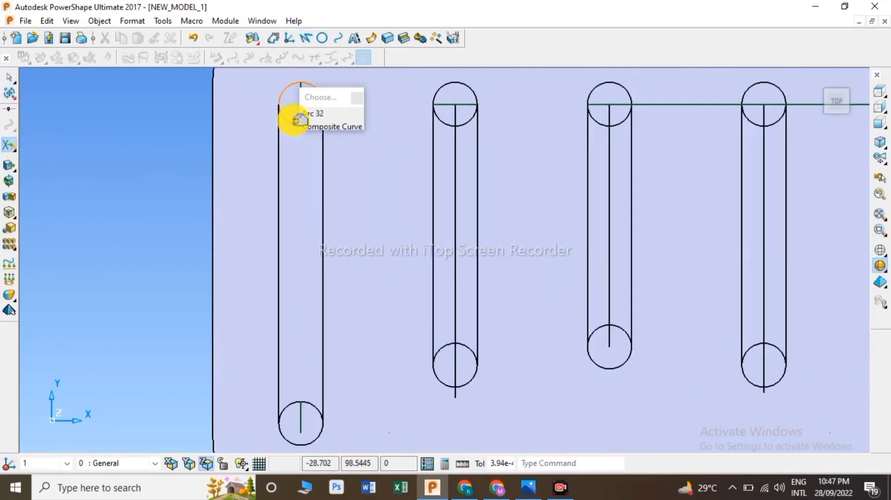
pyautogui.click(293, 121)
pyautogui.click(462, 104)
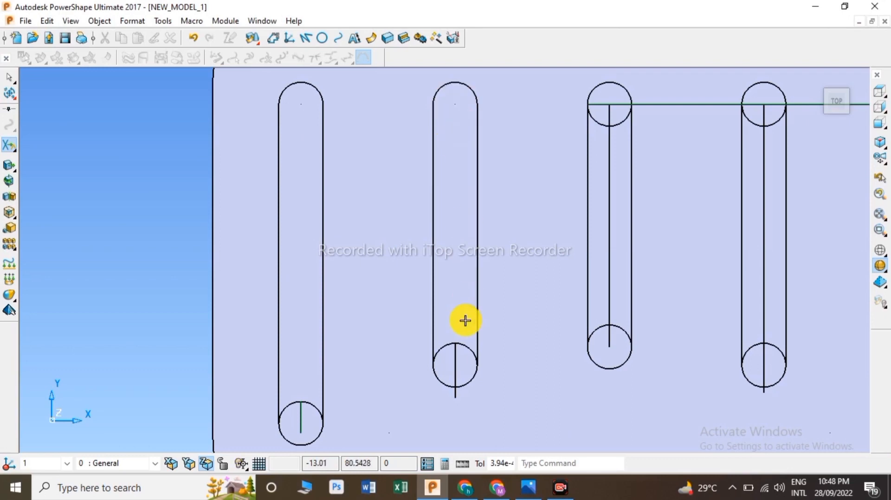
# Step: Trim the bottom end of the second slot, undoing the extra trims
pyautogui.click(458, 348)
pyautogui.click(456, 372)
pyautogui.click(194, 38)
pyautogui.click(460, 364)
pyautogui.click(193, 38)
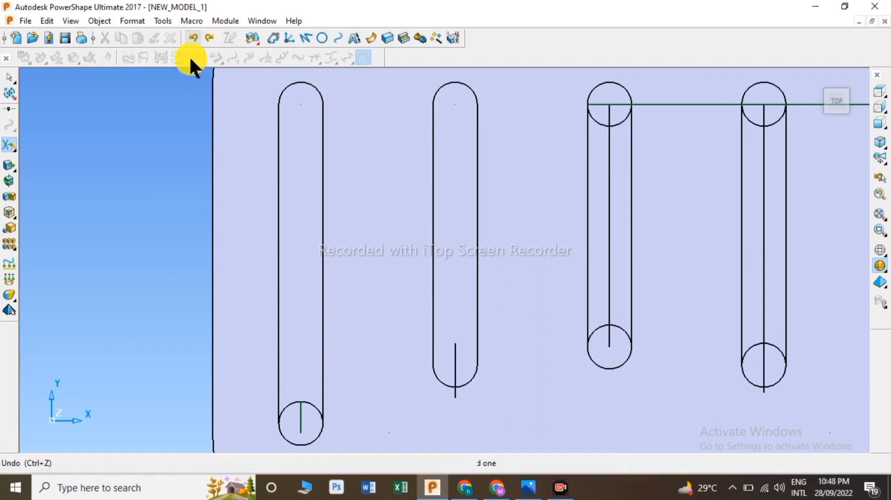
# Step: Trim the bottom circles and lines of the first three slots into rounded ends
pyautogui.click(10, 145)
pyautogui.scroll(3, 400, 383)
pyautogui.click(495, 401)
pyautogui.click(171, 39)
pyautogui.scroll(-1, 279, 419)
pyautogui.click(287, 423)
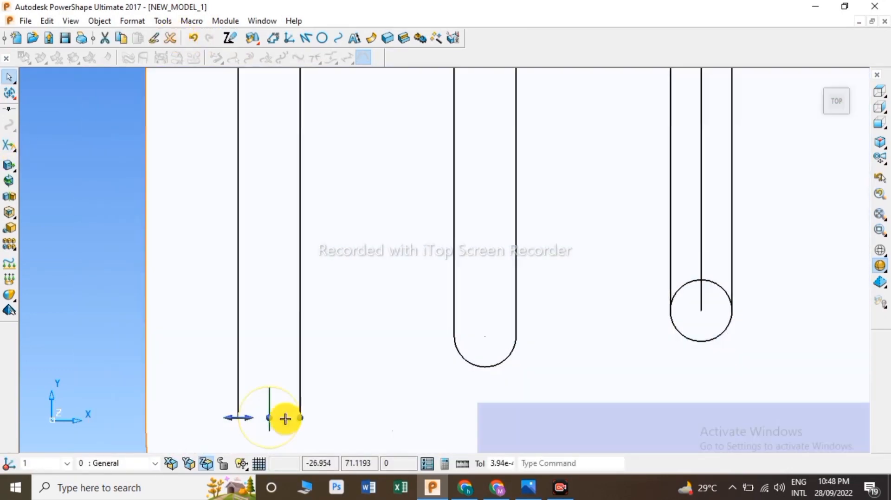
pyautogui.scroll(5, 290, 422)
pyautogui.click(10, 146)
pyautogui.click(256, 385)
pyautogui.scroll(-3, 258, 384)
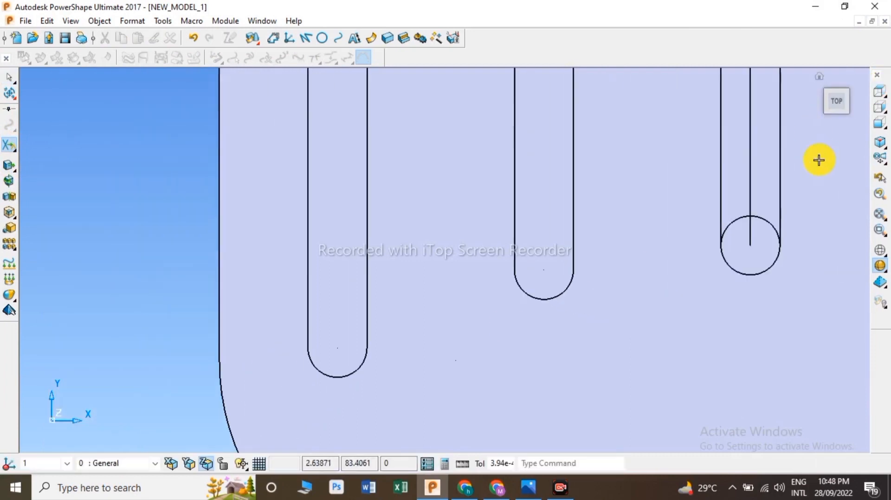
pyautogui.scroll(3, 795, 187)
pyautogui.click(351, 313)
pyautogui.click(733, 364)
pyautogui.scroll(-2, 724, 367)
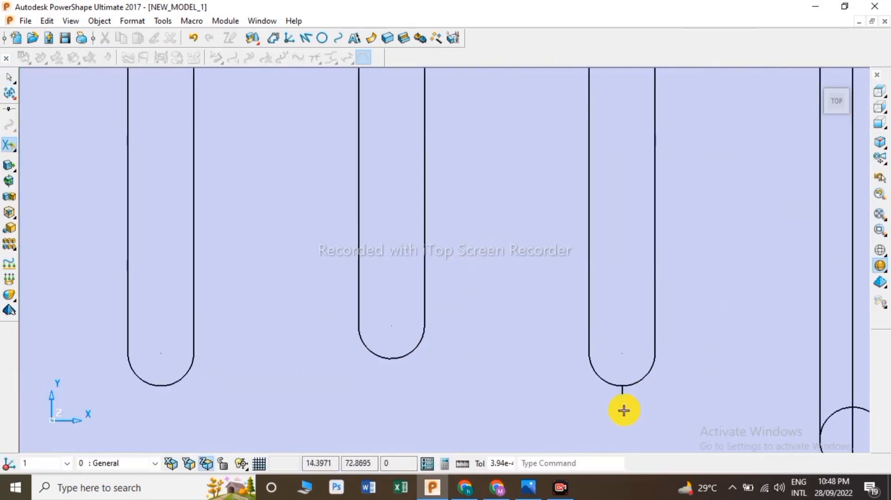
# Step: Trim the bottom ends of the fourth and fifth slots into rounded arcs
pyautogui.scroll(5, 622, 390)
pyautogui.click(615, 390)
pyautogui.scroll(-5, 621, 389)
pyautogui.scroll(2, 729, 344)
pyautogui.click(707, 356)
pyautogui.click(193, 38)
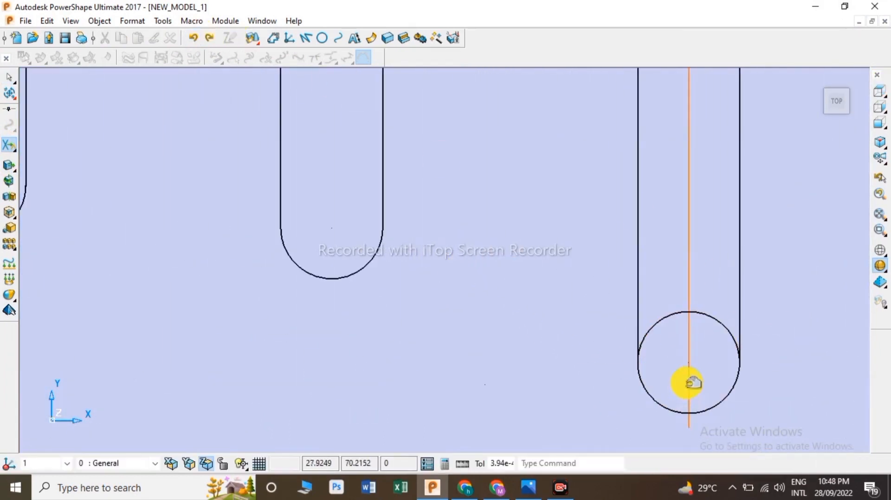
pyautogui.scroll(-1, 690, 384)
pyautogui.click(9, 146)
pyautogui.scroll(5, 664, 355)
pyautogui.click(680, 364)
pyautogui.click(712, 377)
pyautogui.scroll(-3, 681, 372)
pyautogui.scroll(-1, 317, 236)
# Step: Trim the circle and construction line at the top of the third slot into a rounded end
pyautogui.rightClick(301, 231)
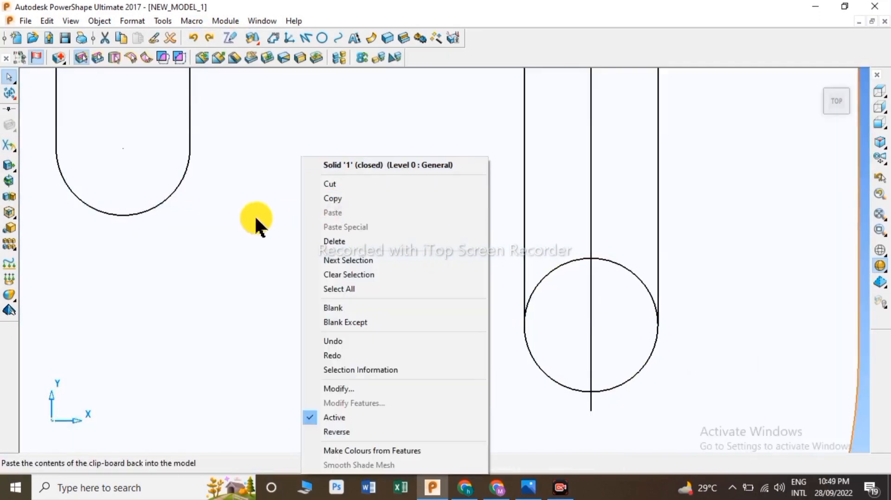
pyautogui.click(255, 224)
pyautogui.scroll(-5, 646, 203)
pyautogui.click(646, 203)
pyautogui.scroll(-3, 634, 218)
pyautogui.scroll(4, 400, 145)
pyautogui.click(9, 146)
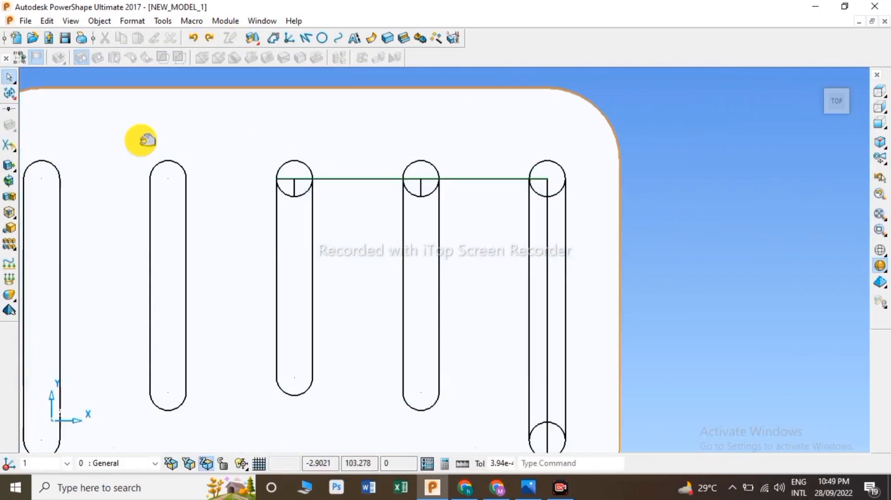
pyautogui.click(327, 177)
pyautogui.scroll(4, 293, 179)
pyautogui.click(298, 194)
pyautogui.click(289, 179)
pyautogui.click(324, 204)
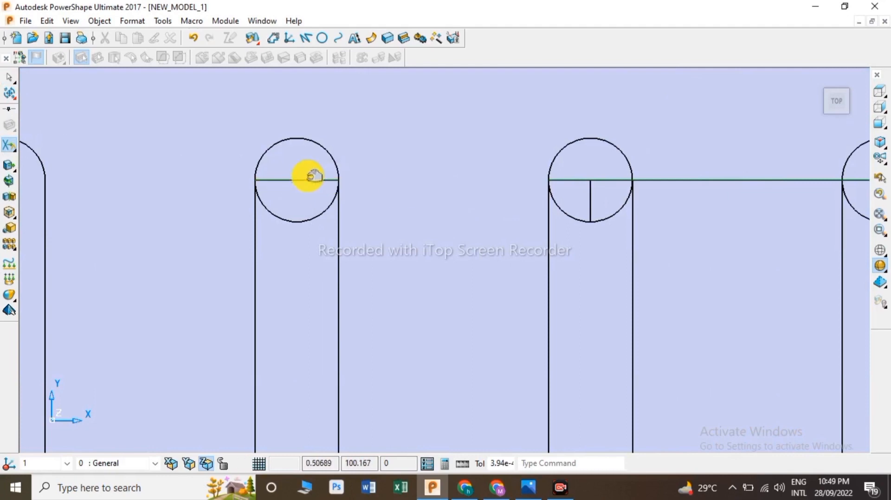
pyautogui.click(299, 179)
pyautogui.click(333, 205)
# Step: Trim the tops of the remaining slots into rounded ends, removing leftover construction lines
pyautogui.click(611, 182)
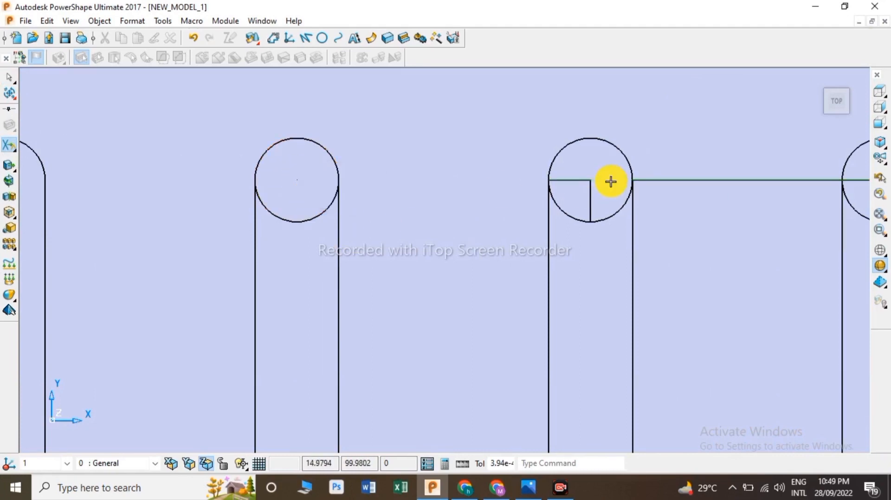
pyautogui.click(591, 221)
pyautogui.scroll(-3, 592, 219)
pyautogui.scroll(5, 761, 205)
pyautogui.click(627, 213)
pyautogui.click(662, 293)
pyautogui.scroll(-5, 659, 297)
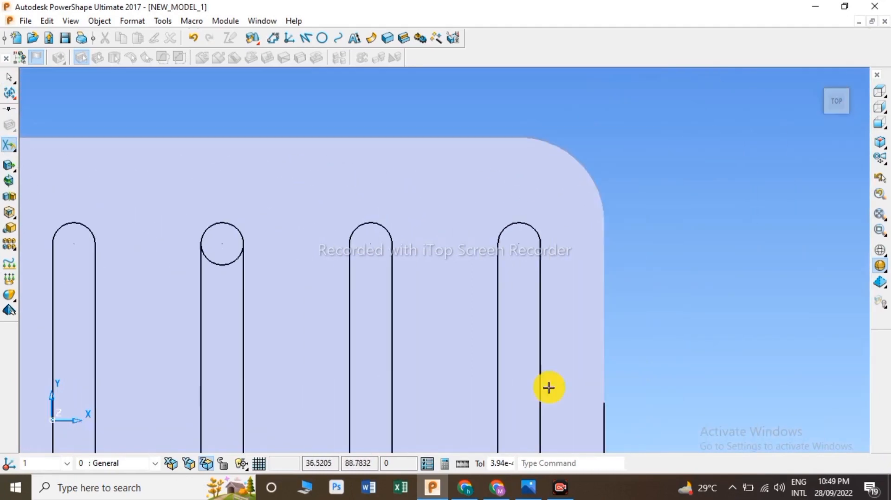
pyautogui.scroll(2, 272, 261)
pyautogui.click(260, 266)
pyautogui.scroll(-4, 283, 267)
pyautogui.scroll(7, 539, 429)
pyautogui.click(503, 344)
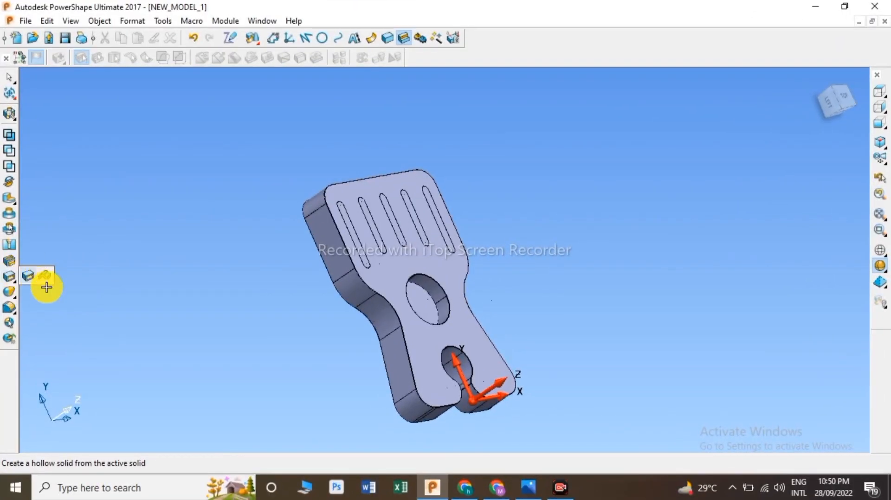
# Step: Shell the solid with Hollow Solid, removing the back face and setting wall thickness to 1
pyautogui.click(8, 278)
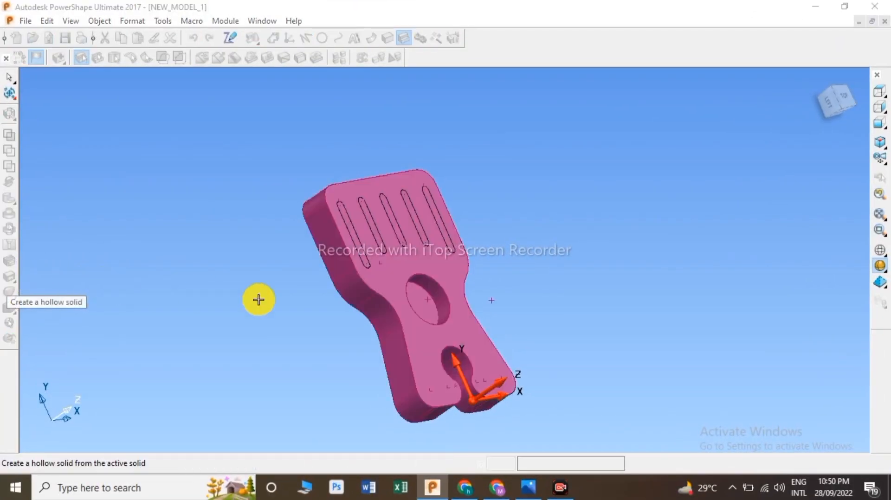
pyautogui.moveTo(278, 298)
pyautogui.mouseDown(button='middle')
pyautogui.moveTo(634, 245)
pyautogui.moveTo(702, 213)
pyautogui.moveTo(773, 257)
pyautogui.moveTo(509, 312)
pyautogui.mouseUp(button='middle')
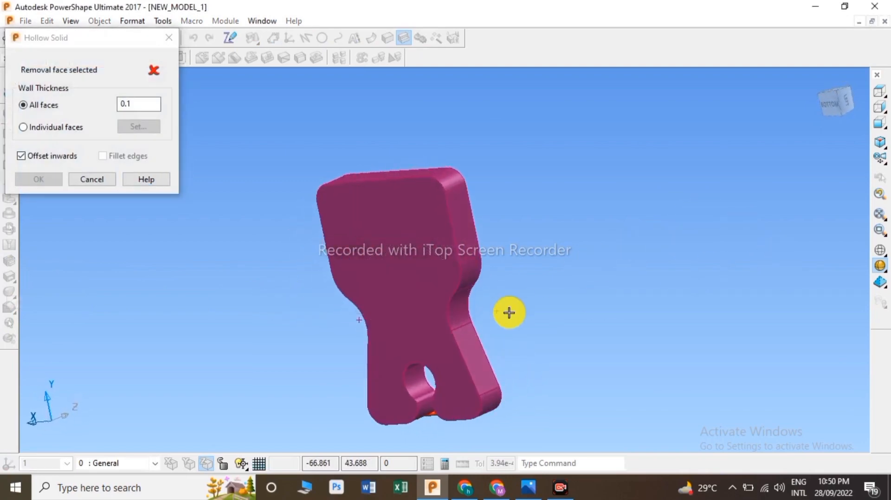
pyautogui.click(416, 296)
pyautogui.hotkey('alt', 'Tab')
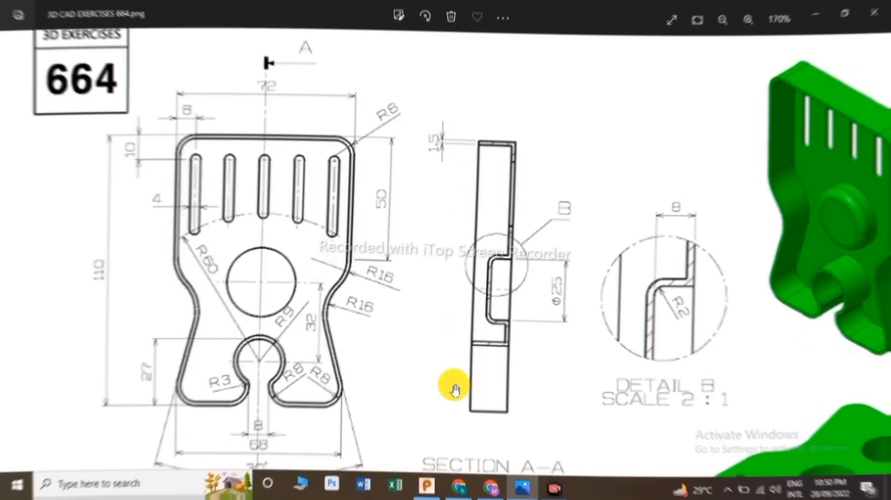
pyautogui.click(432, 487)
pyautogui.moveTo(142, 105); pyautogui.dragTo(103, 95)
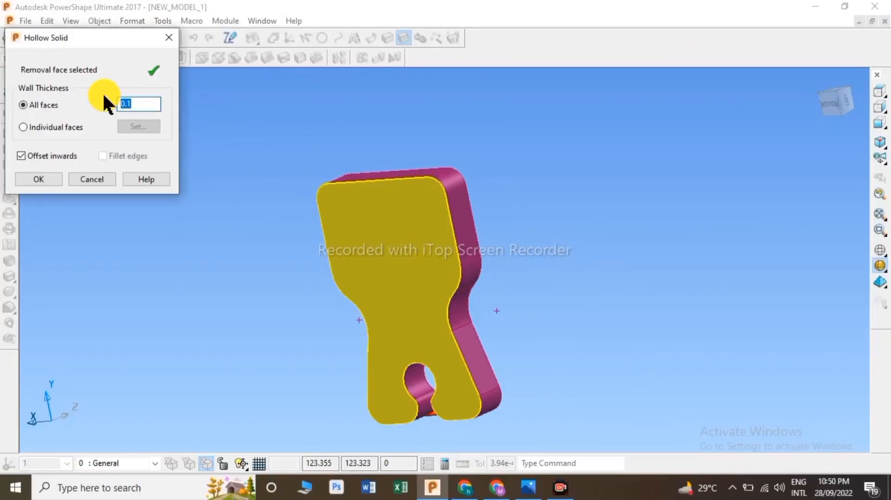
pyautogui.write('1.5')
pyautogui.click(49, 178)
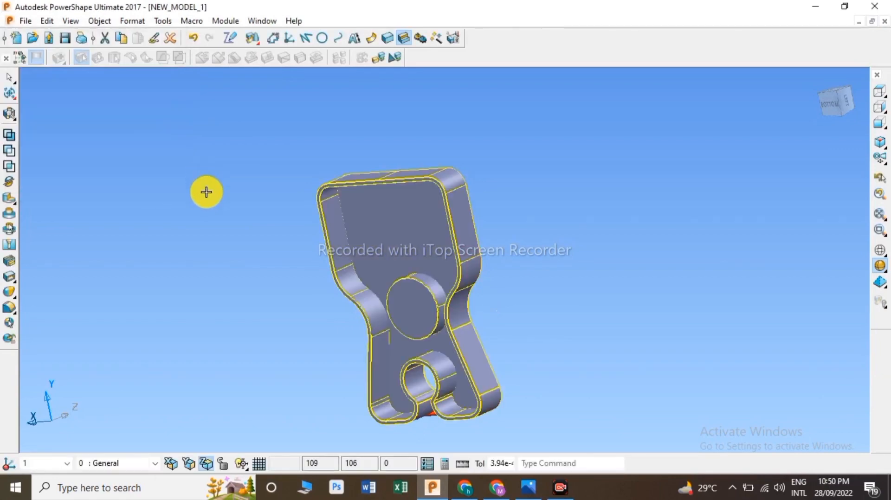
# Step: Fillet the edge of the large central hole with a 2 mm radius
pyautogui.click(246, 227)
pyautogui.moveTo(250, 230)
pyautogui.mouseDown(button='middle')
pyautogui.moveTo(466, 320)
pyautogui.moveTo(534, 285)
pyautogui.moveTo(453, 195)
pyautogui.moveTo(442, 225)
pyautogui.mouseUp(button='middle')
pyautogui.scroll(3, 463, 341)
pyautogui.hotkey('alt', 'Tab')
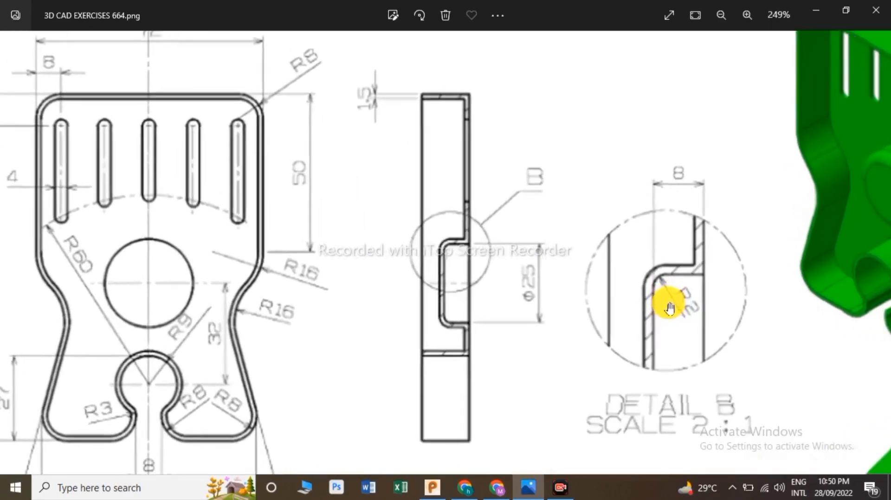
pyautogui.hotkey('alt', 'Tab')
pyautogui.click(10, 307)
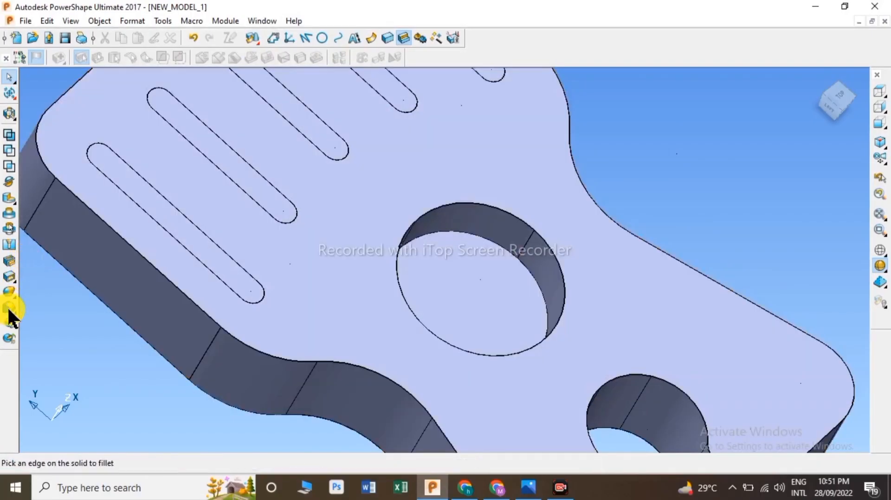
pyautogui.click(147, 146)
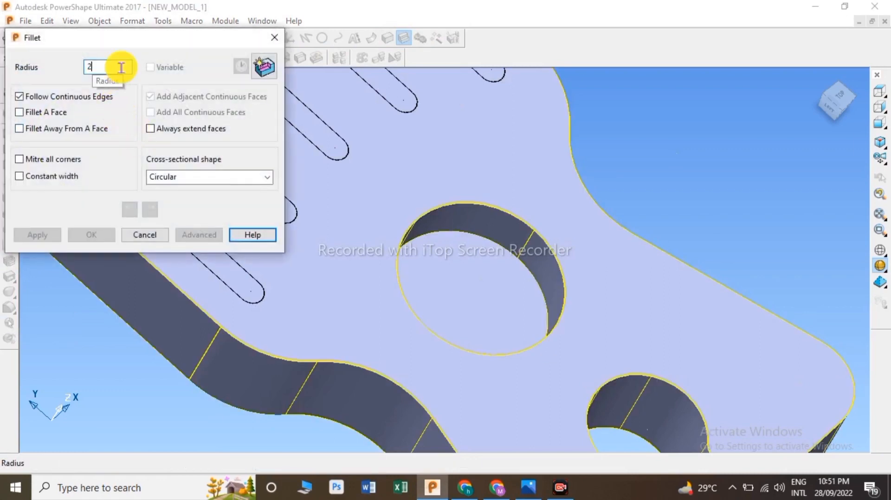
pyautogui.scroll(4, 487, 241)
pyautogui.click(485, 237)
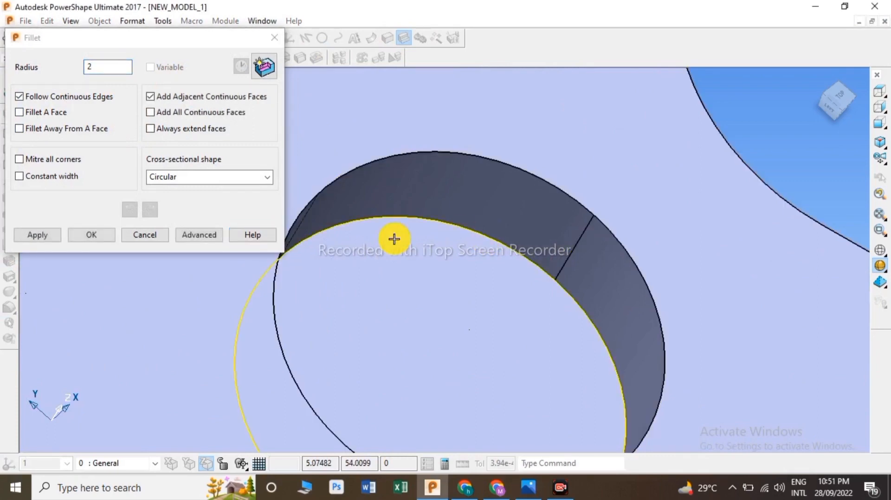
pyautogui.click(28, 232)
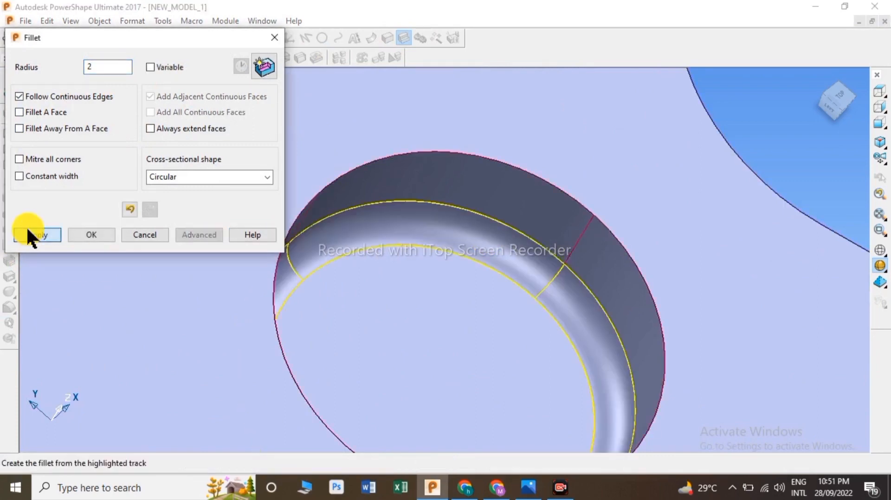
pyautogui.click(95, 234)
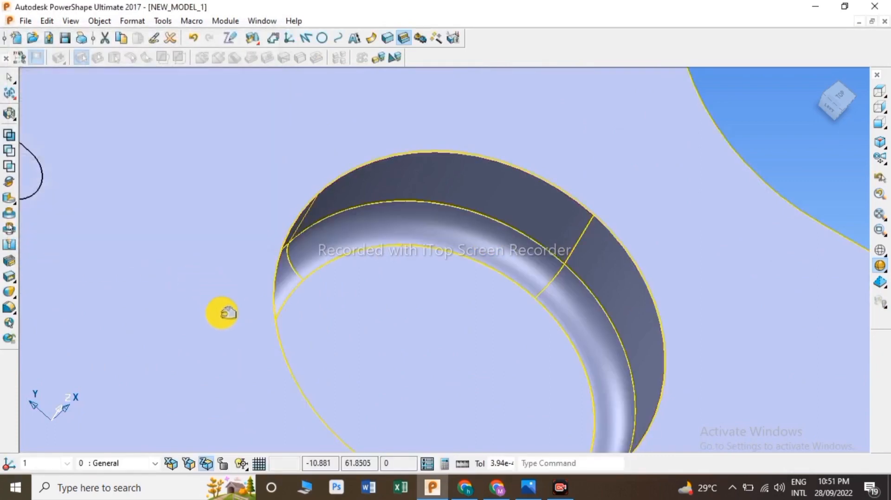
# Step: Fillet the outer edge of the central hole's boss with a 2 mm radius
pyautogui.moveTo(235, 322); pyautogui.dragTo(510, 240, button='middle')
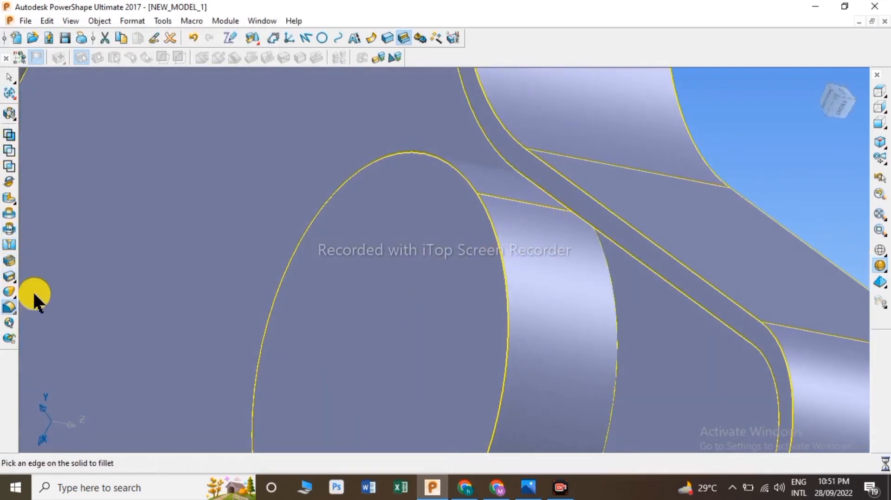
pyautogui.click(505, 279)
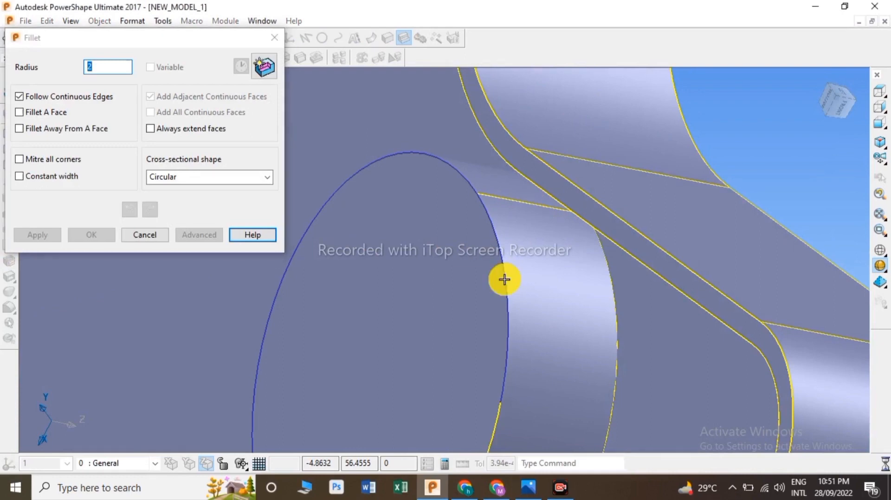
pyautogui.click(37, 236)
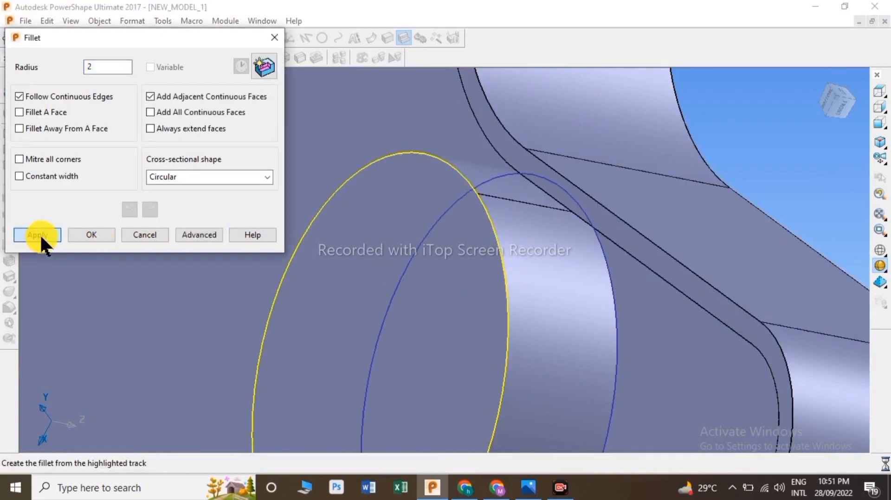
pyautogui.click(95, 234)
pyautogui.scroll(-7, 374, 174)
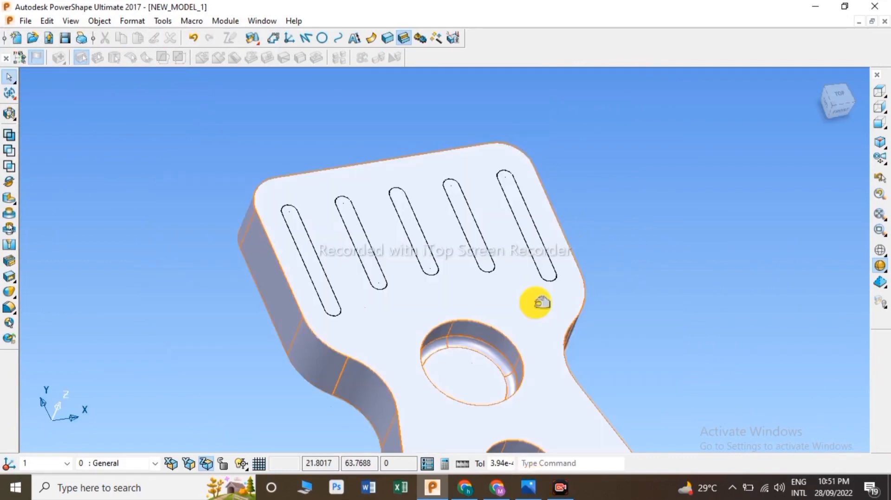
# Step: Temporarily blank the solid to pick the slot curves, then unblank it again
pyautogui.rightClick(533, 302)
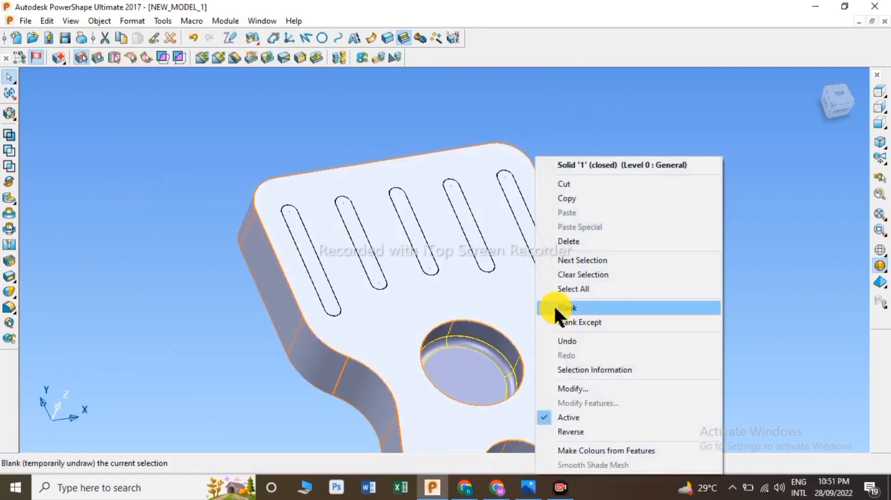
pyautogui.click(574, 310)
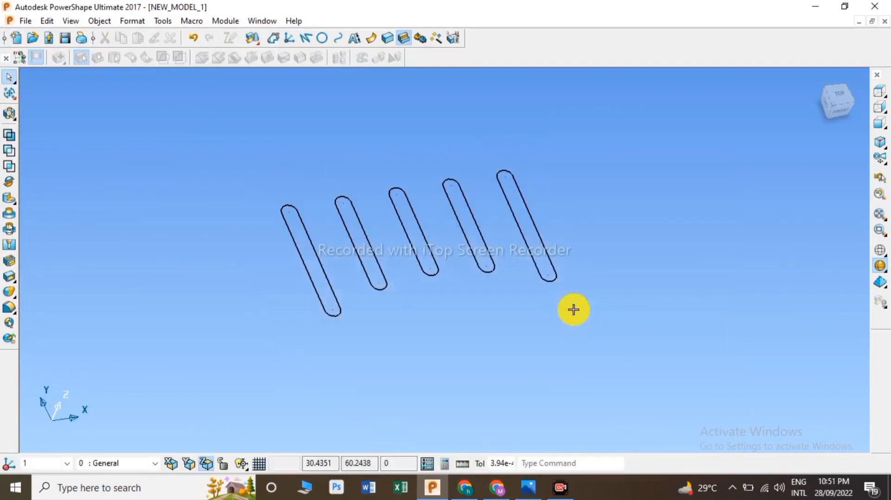
pyautogui.click(537, 232)
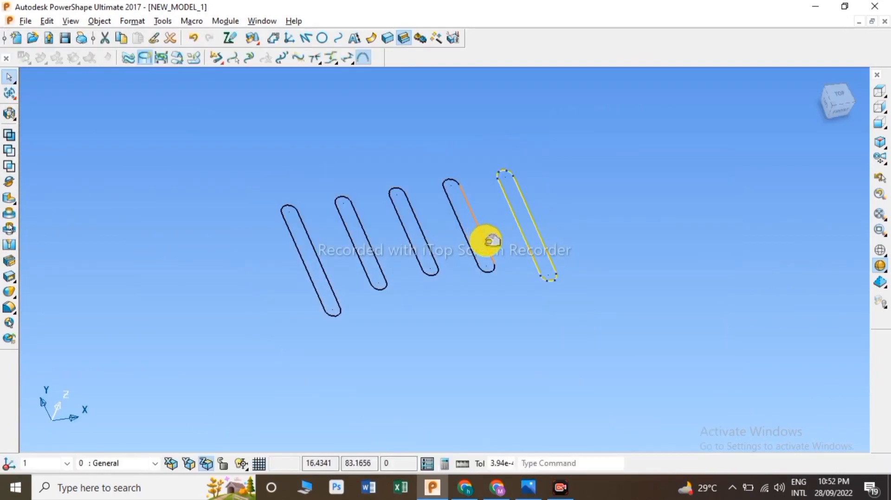
pyautogui.click(486, 241)
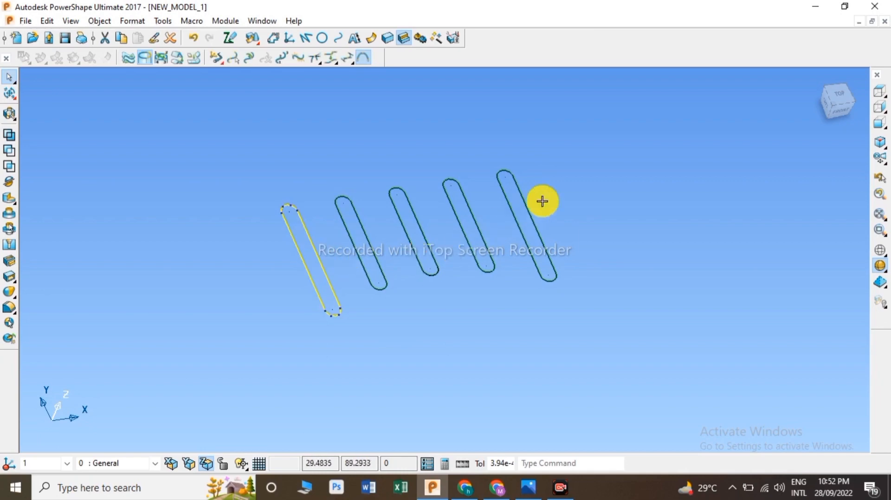
pyautogui.rightClick(479, 127)
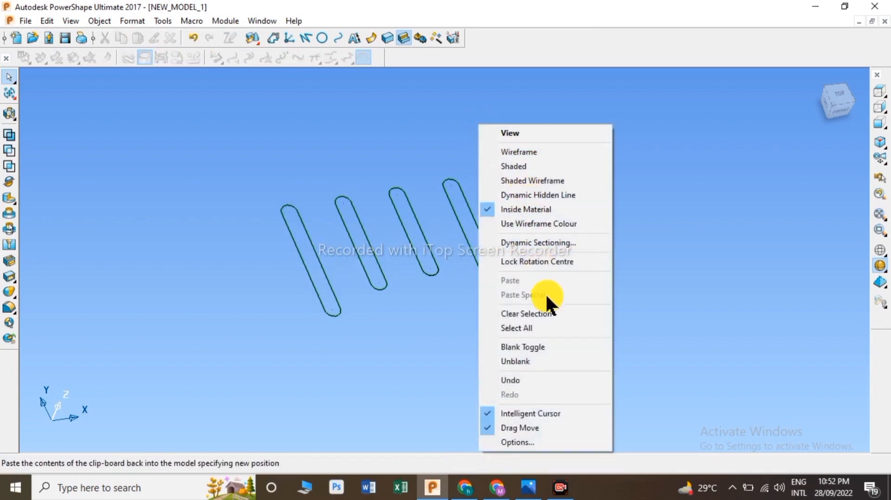
pyautogui.click(542, 362)
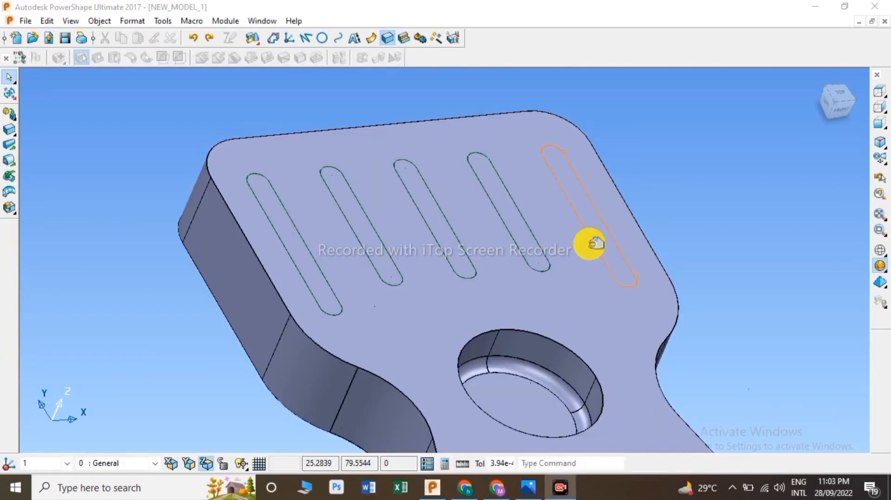
# Step: Select all five slot curves and cut them through the solid with a Through-type Solid Cut
pyautogui.click(594, 243)
pyautogui.click(477, 231)
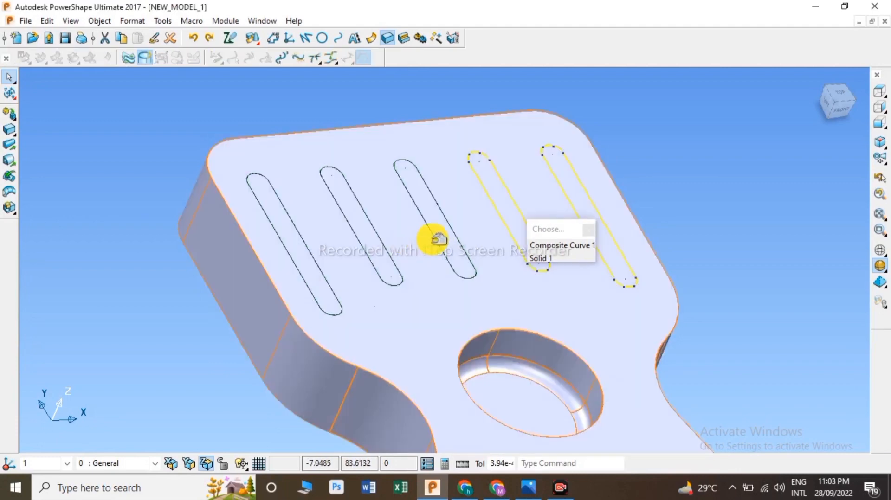
pyautogui.click(432, 241)
pyautogui.click(366, 245)
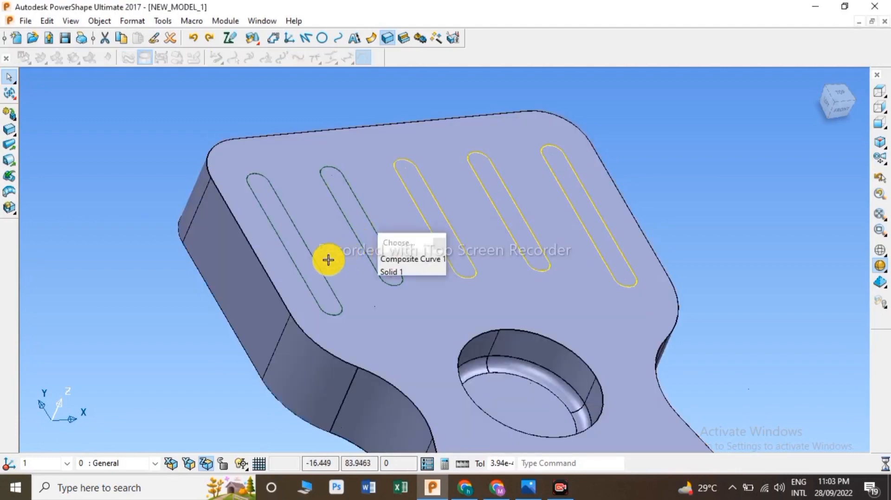
pyautogui.click(306, 270)
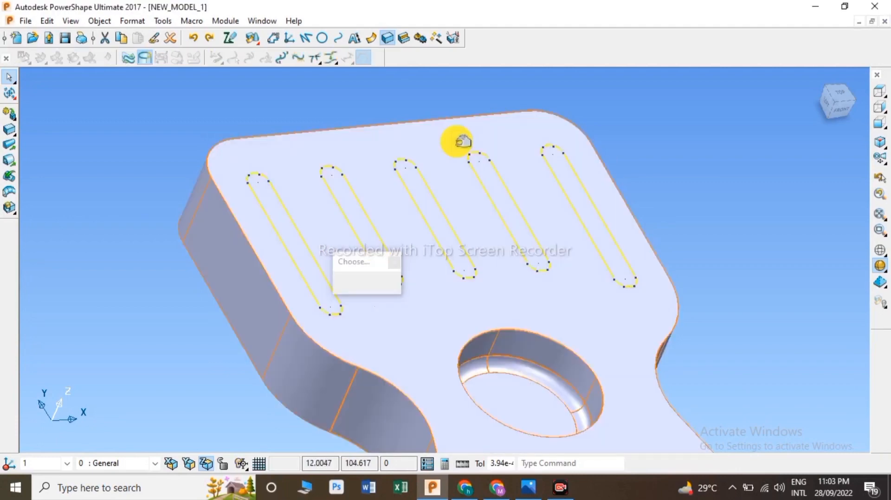
pyautogui.click(403, 38)
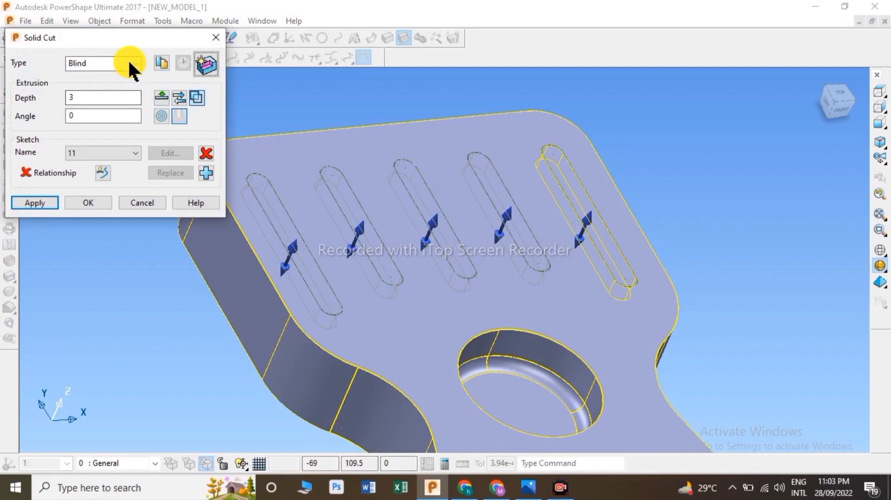
pyautogui.click(130, 64)
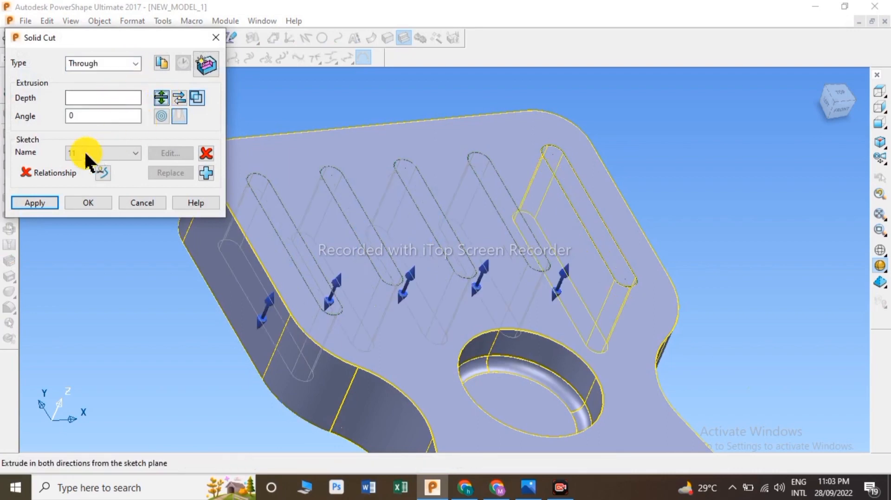
pyautogui.click(49, 201)
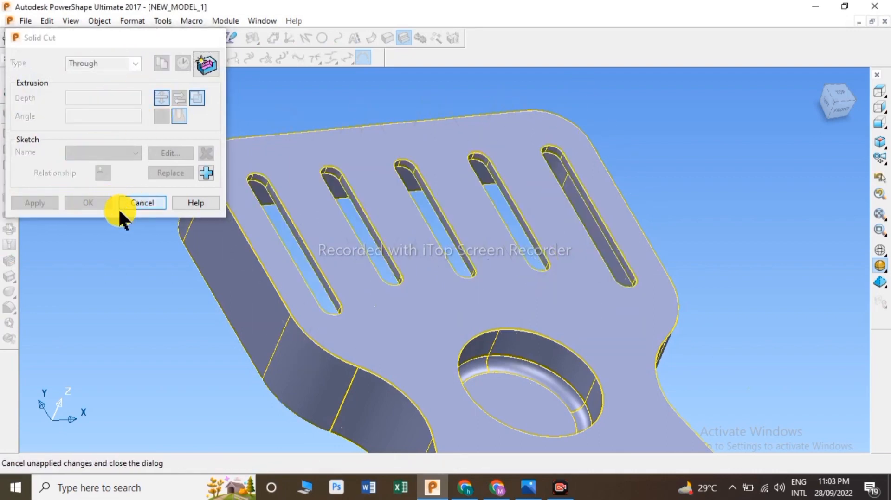
pyautogui.click(119, 207)
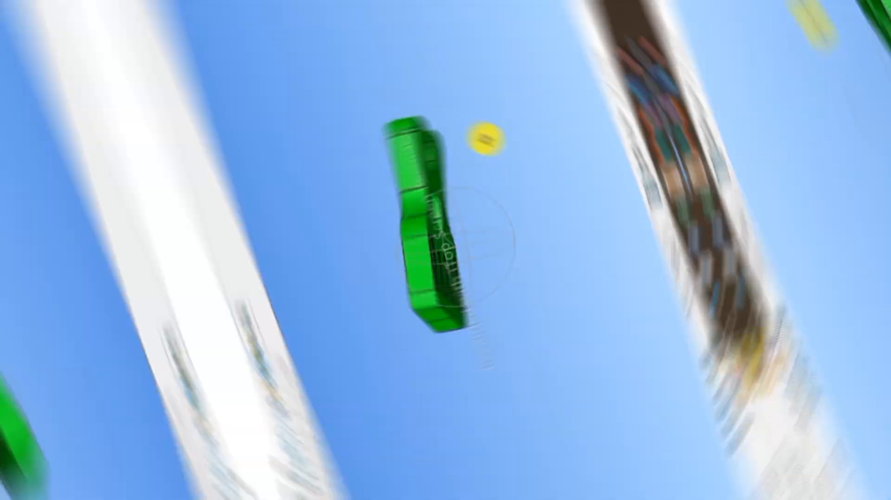
pyautogui.moveTo(485, 138); pyautogui.dragTo(457, 282, button='middle')
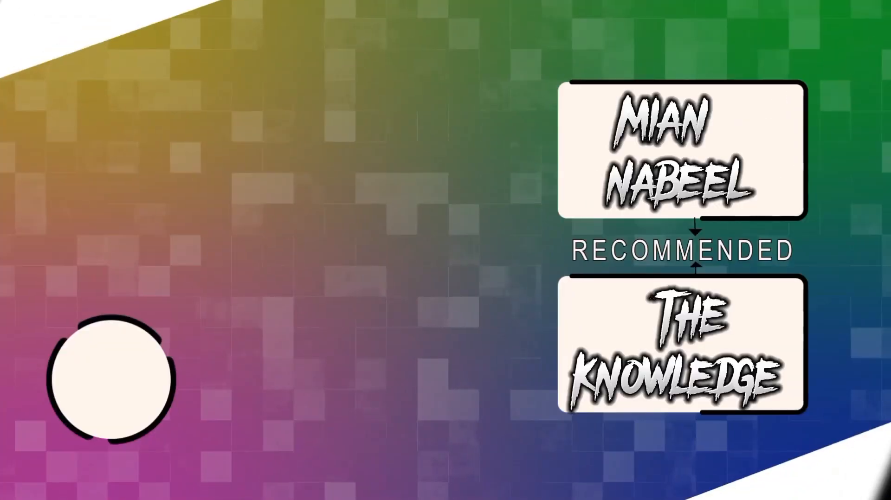